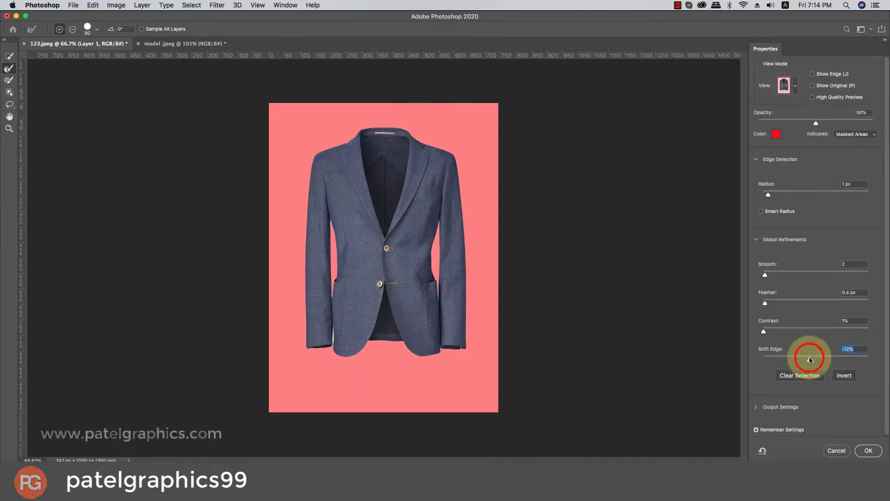
Step: Refine the jacket selection with Shift Edge at -21% and add it as a layer mask on Layer 1
{"action": "left_click_drag", "start_coordinate": [810, 359], "coordinate": [766, 356]}
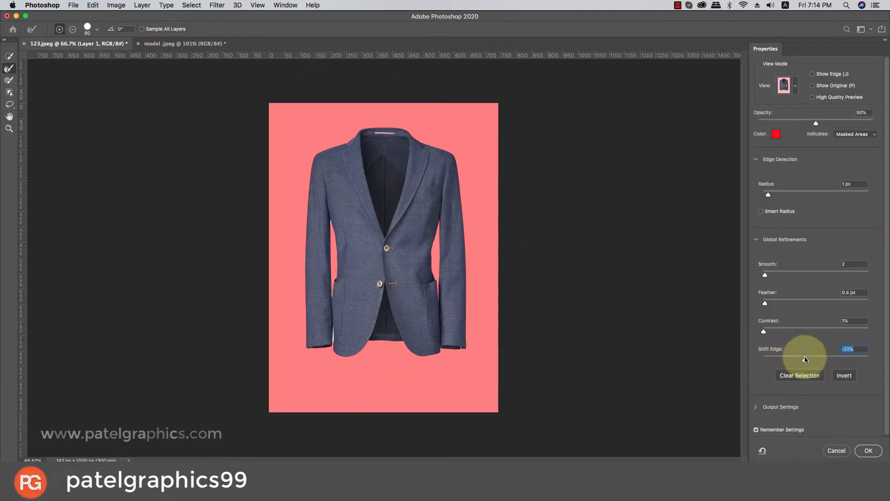
{"action": "left_click", "coordinate": [869, 451]}
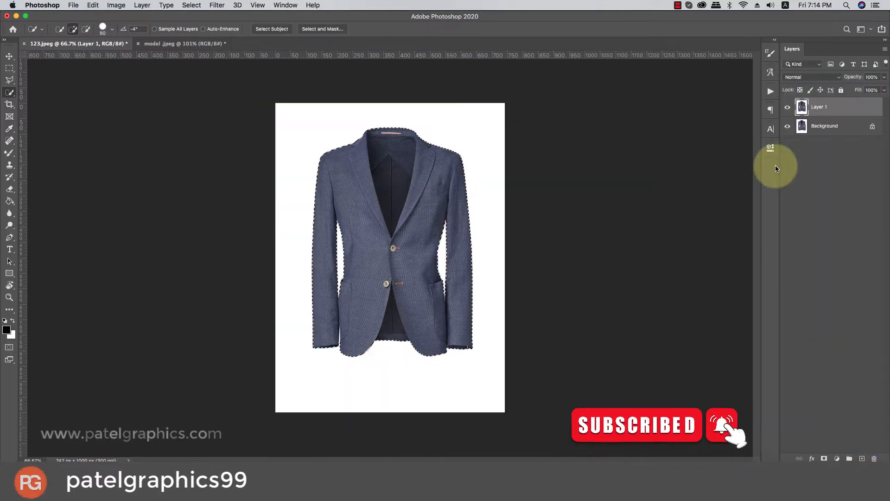
{"action": "left_click", "coordinate": [824, 458]}
Step: Hide the Background layer beneath the masked jacket
{"action": "left_click", "coordinate": [787, 126]}
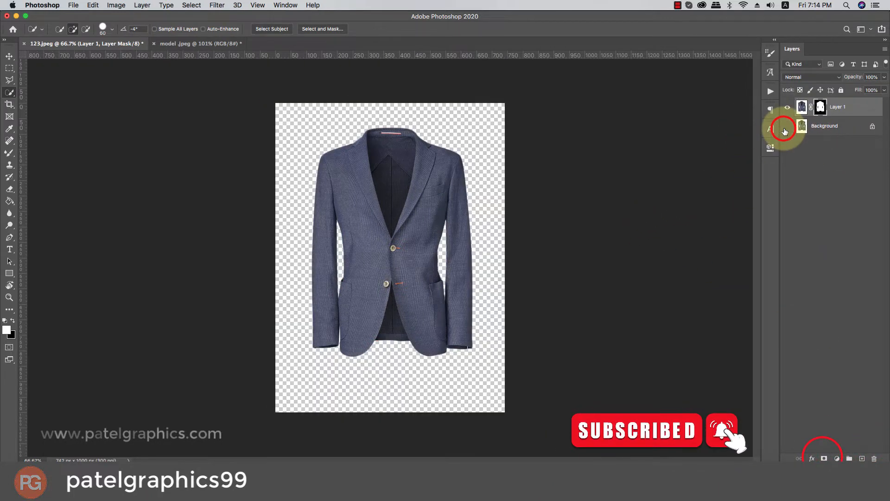
{"action": "scroll", "coordinate": [453, 254], "scroll_direction": "up", "scroll_amount": 3}
{"action": "scroll", "coordinate": [453, 255], "scroll_direction": "down", "scroll_amount": 1}
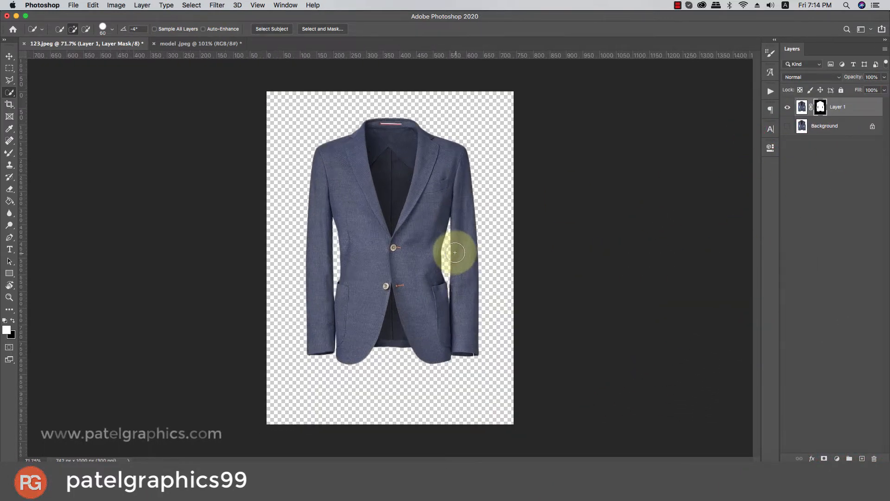
Step: Copy the masked jacket into the model .jpeg document and convert its layer to a smart object
{"action": "key", "text": "v"}
{"action": "left_click_drag", "start_coordinate": [410, 225], "coordinate": [392, 270]}
{"action": "scroll", "coordinate": [366, 265], "scroll_direction": "down", "scroll_amount": 3}
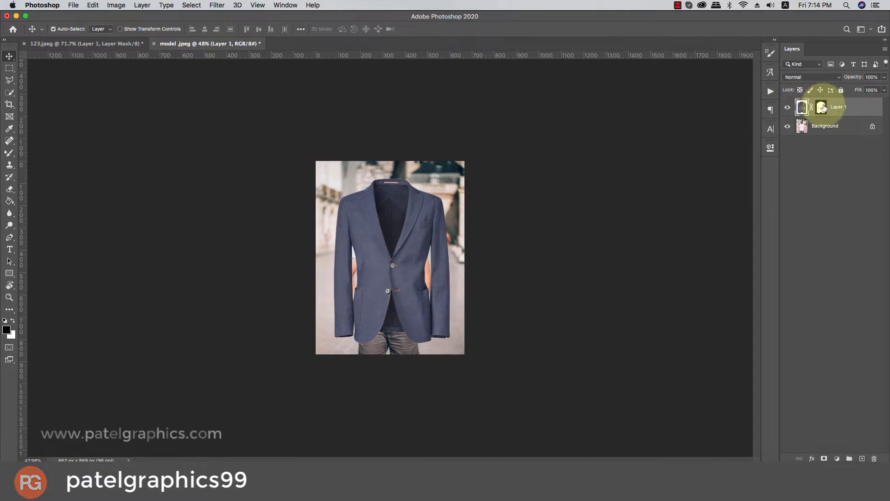
{"action": "right_click", "coordinate": [832, 106]}
{"action": "left_click", "coordinate": [745, 187]}
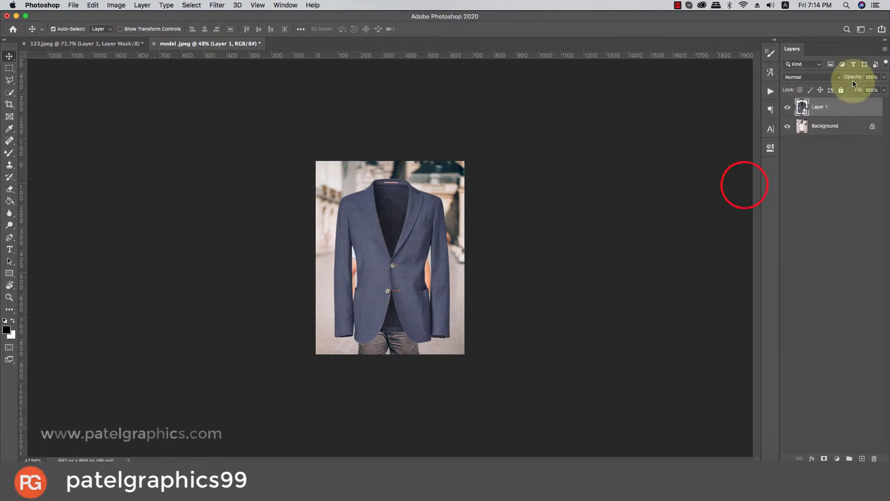
Step: With the jacket layer at 61% opacity, scale it to about 69% to fit the model, and place it in the photo's upper-left area
{"action": "left_click_drag", "start_coordinate": [868, 89], "coordinate": [857, 90]}
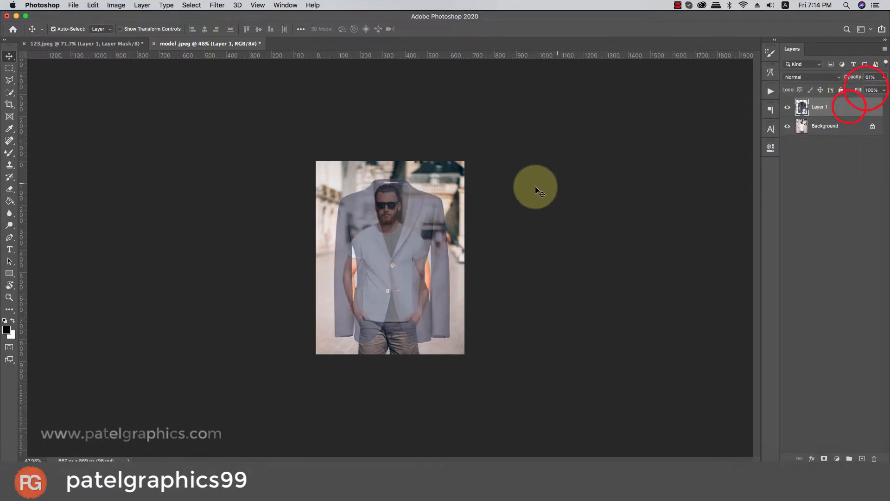
{"action": "key", "text": "super+t"}
{"action": "scroll", "coordinate": [415, 198], "scroll_direction": "up", "scroll_amount": 5}
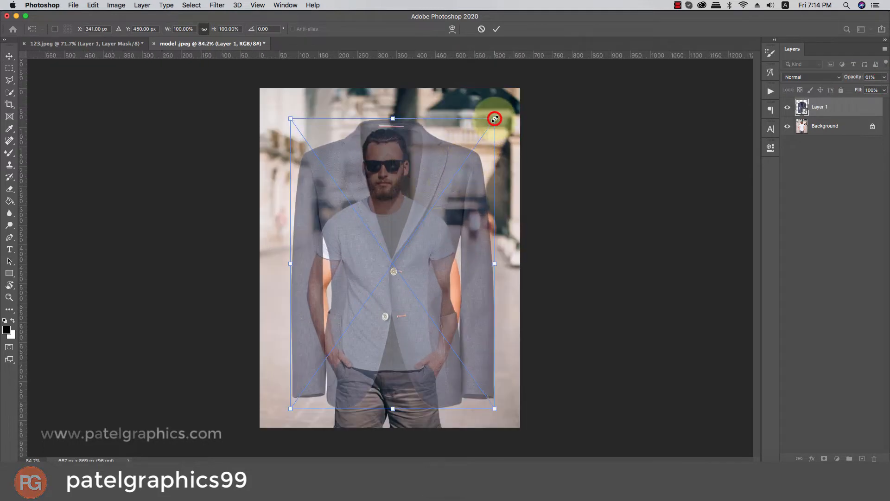
{"action": "left_click_drag", "start_coordinate": [494, 118], "coordinate": [466, 158]}
{"action": "left_click_drag", "start_coordinate": [435, 194], "coordinate": [430, 220]}
{"action": "left_click_drag", "start_coordinate": [463, 182], "coordinate": [457, 192]}
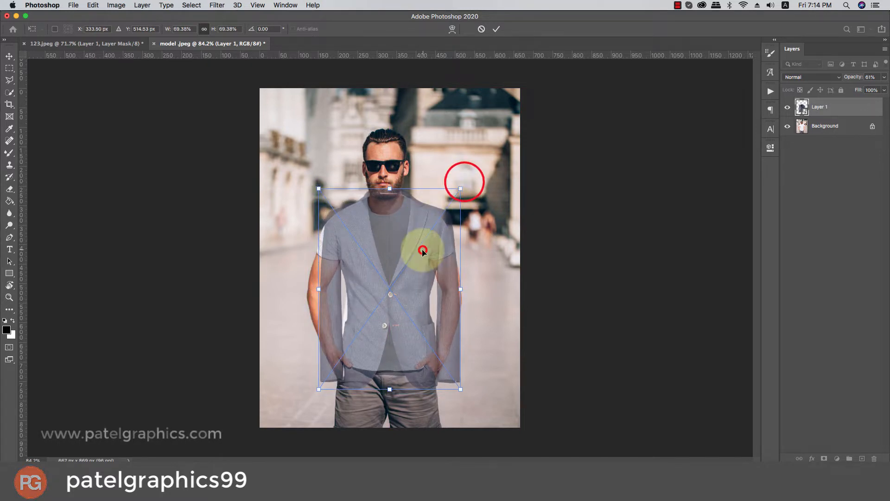
{"action": "left_click_drag", "start_coordinate": [421, 250], "coordinate": [385, 143]}
{"action": "key", "text": "Return"}
Step: Restore the jacket layer's opacity to 100%
{"action": "right_click", "coordinate": [839, 126]}
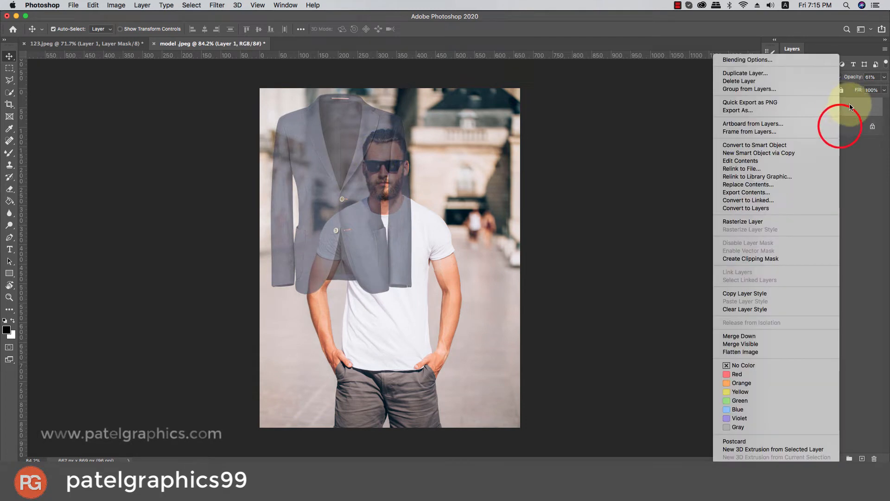
{"action": "left_click", "coordinate": [850, 107]}
{"action": "left_click_drag", "start_coordinate": [887, 91], "coordinate": [887, 91]}
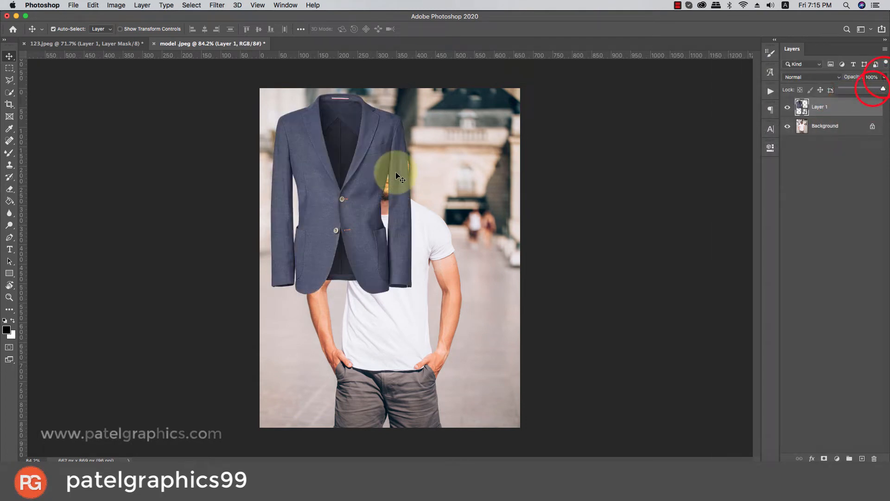
Step: Duplicate the Background layer of the model photo
{"action": "left_click", "coordinate": [440, 184]}
{"action": "left_click", "coordinate": [9, 105]}
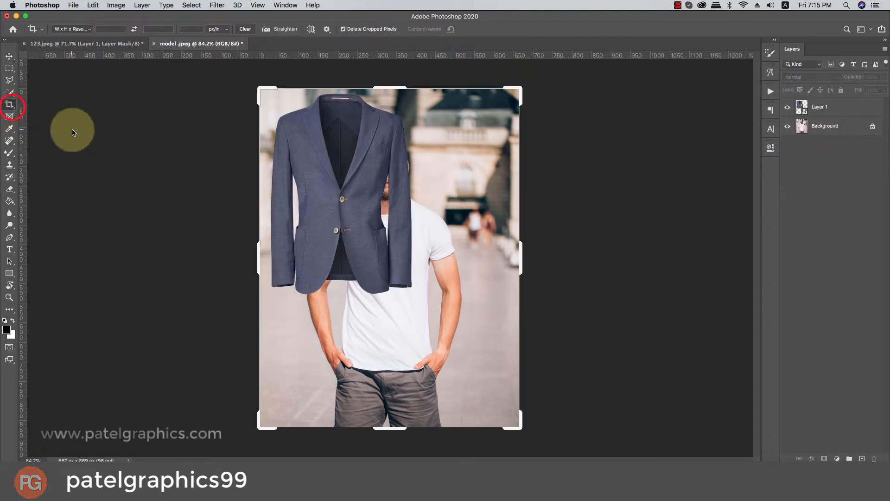
{"action": "left_click", "coordinate": [844, 125]}
{"action": "key", "text": "super+j"}
Step: Extend the canvas to the left of the model photo with the Crop tool, making it about 1053 px wide
{"action": "left_click", "coordinate": [841, 108]}
{"action": "left_click", "coordinate": [13, 319]}
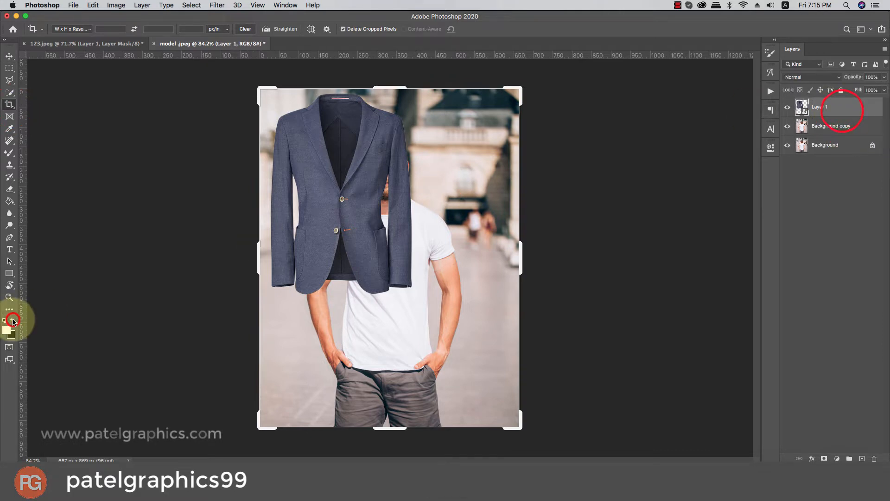
{"action": "left_click_drag", "start_coordinate": [256, 256], "coordinate": [210, 235]}
{"action": "left_click", "coordinate": [487, 29]}
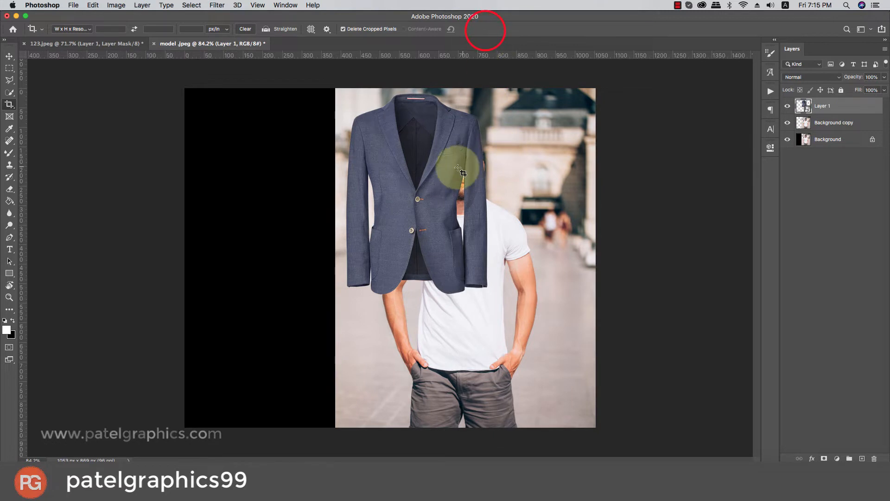
Step: Move the jacket off the model into the added canvas area on the left
{"action": "key", "text": "v"}
{"action": "left_click_drag", "start_coordinate": [446, 167], "coordinate": [293, 171]}
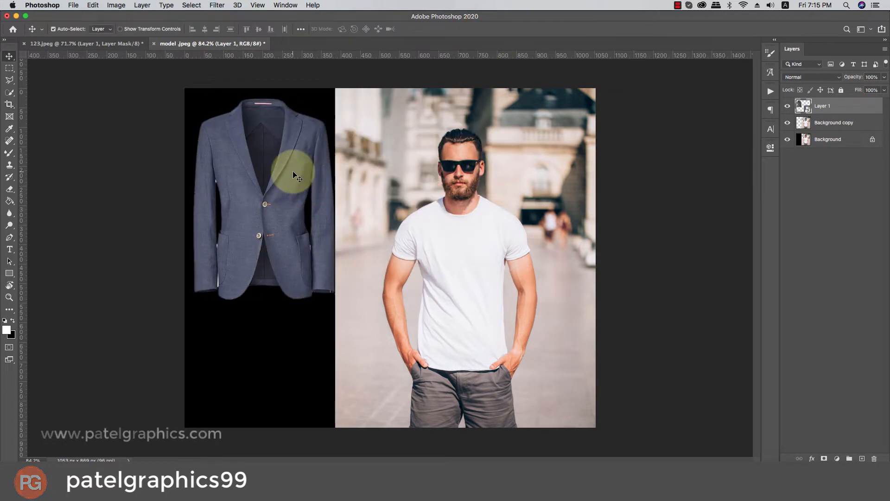
{"action": "left_click", "coordinate": [266, 203]}
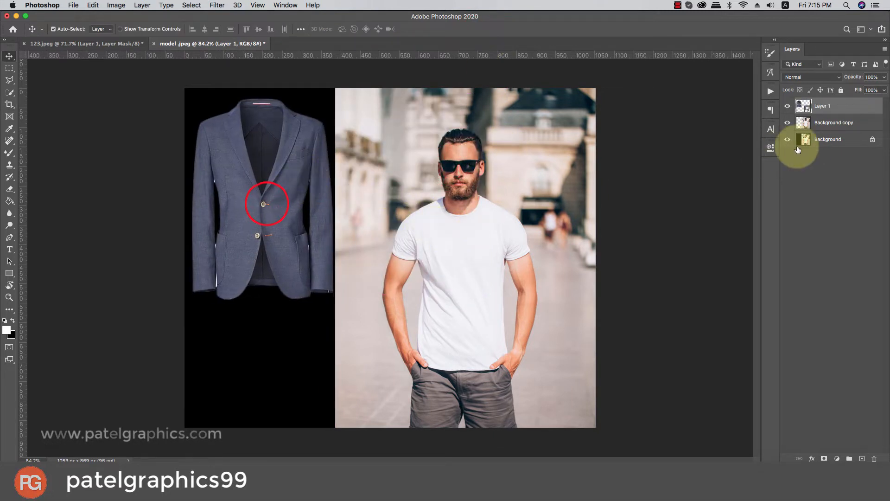
Step: Add a new layer directly above Background and fill it with white
{"action": "left_click", "coordinate": [814, 141]}
{"action": "left_click", "coordinate": [862, 458]}
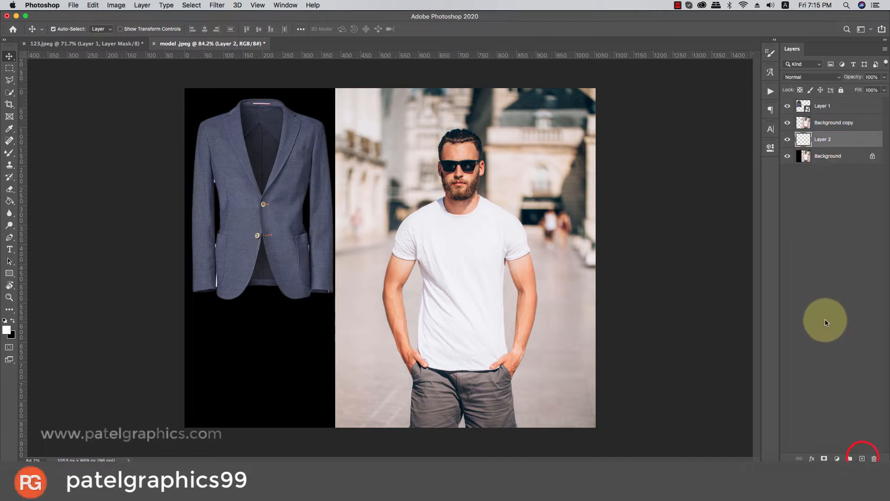
{"action": "key", "text": "g"}
{"action": "left_click", "coordinate": [225, 333]}
{"action": "key", "text": "c"}
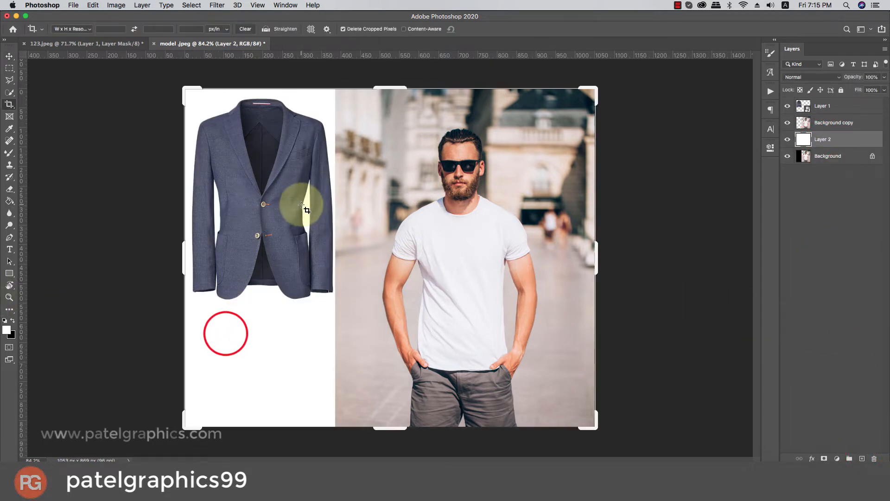
Step: Move the jacket lower so it sits roughly midway down the white area
{"action": "key", "text": "v"}
{"action": "left_click_drag", "start_coordinate": [284, 219], "coordinate": [284, 260]}
{"action": "left_click", "coordinate": [840, 121]}
{"action": "left_click", "coordinate": [841, 123]}
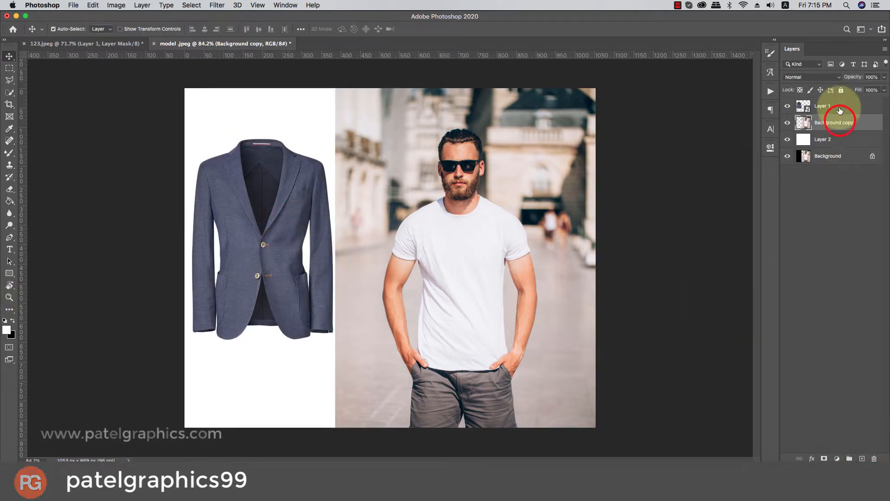
Step: Duplicate the jacket layer and place the copy over the model's torso
{"action": "left_click", "coordinate": [838, 110]}
{"action": "scroll", "coordinate": [391, 259], "scroll_direction": "up", "scroll_amount": 2}
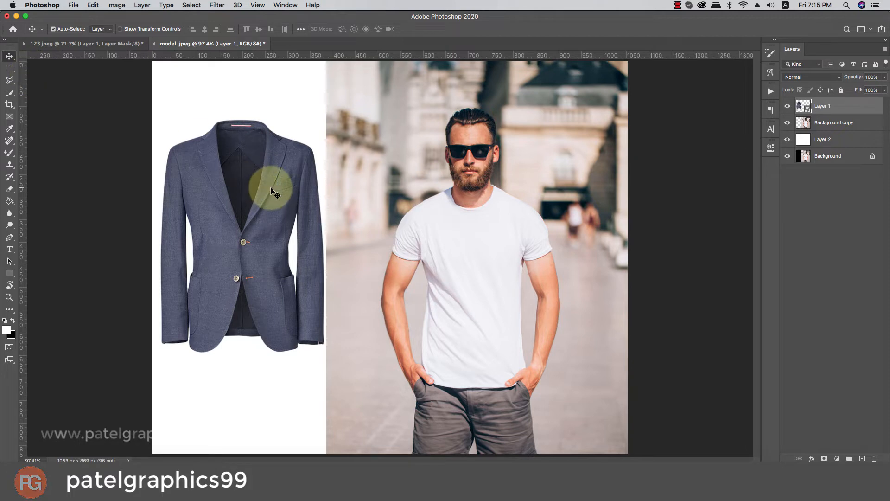
{"action": "key", "text": "super+j"}
{"action": "left_click_drag", "start_coordinate": [271, 187], "coordinate": [504, 243]}
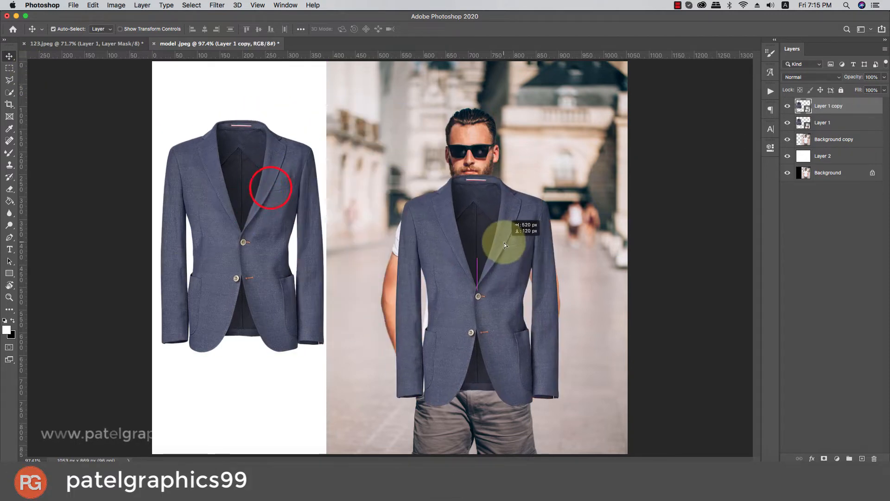
Step: Lower the jacket copy's opacity to 72% and align it with the model's neck and shoulders
{"action": "left_click_drag", "start_coordinate": [876, 90], "coordinate": [874, 89]}
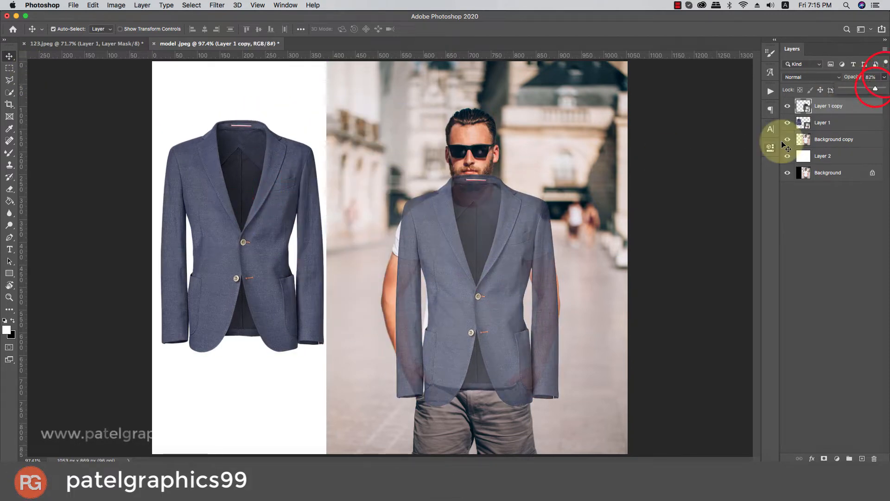
{"action": "scroll", "coordinate": [484, 304], "scroll_direction": "up", "scroll_amount": 3}
{"action": "mouse_move", "coordinate": [471, 330]}
{"action": "left_mouse_down"}
{"action": "mouse_move", "coordinate": [466, 323]}
{"action": "mouse_move", "coordinate": [466, 337]}
{"action": "left_mouse_up"}
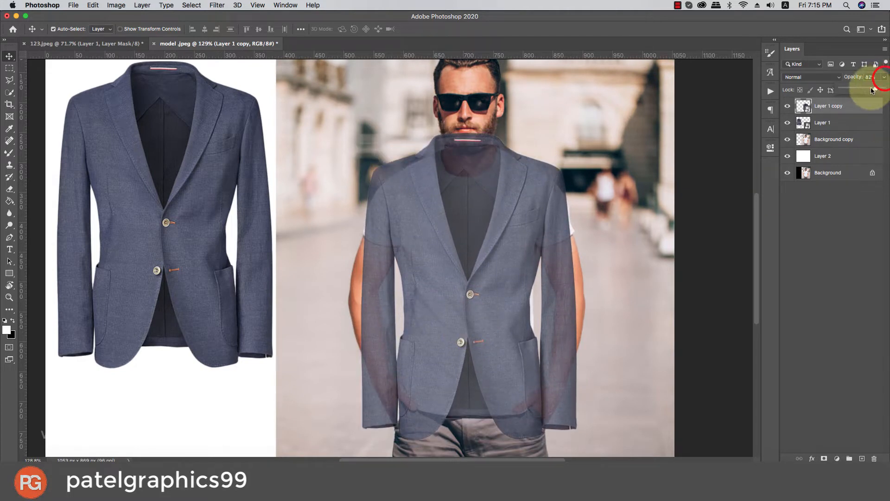
{"action": "left_click_drag", "start_coordinate": [872, 91], "coordinate": [870, 91]}
{"action": "left_click_drag", "start_coordinate": [501, 182], "coordinate": [502, 186]}
{"action": "key", "text": "Right"}
{"action": "key", "text": "Right"}
{"action": "key", "text": "Right"}
{"action": "key", "text": "Right"}
{"action": "key", "text": "Up"}
{"action": "key", "text": "Up"}
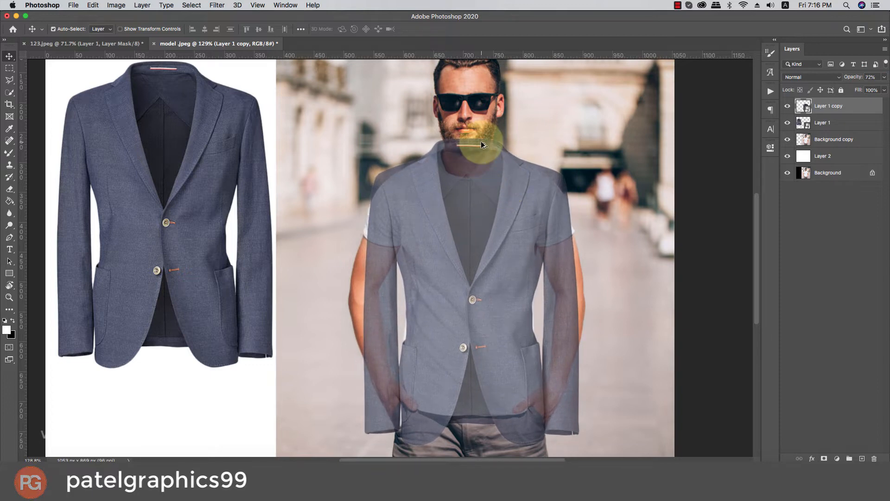
Step: Warp the jacket copy's upper edge so the collar and lapels follow the model's neck and shoulder slope
{"action": "scroll", "coordinate": [480, 141], "scroll_direction": "up", "scroll_amount": 5}
{"action": "key", "text": "super+t"}
{"action": "right_click", "coordinate": [459, 148]}
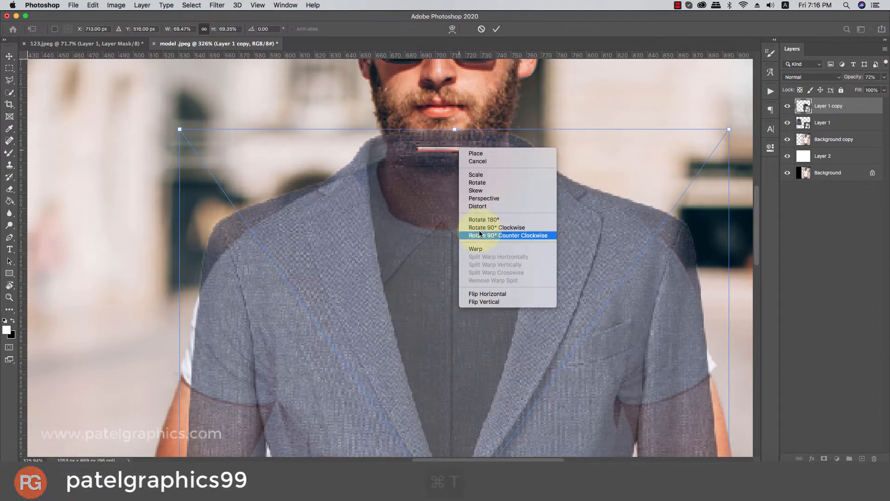
{"action": "left_click", "coordinate": [473, 249]}
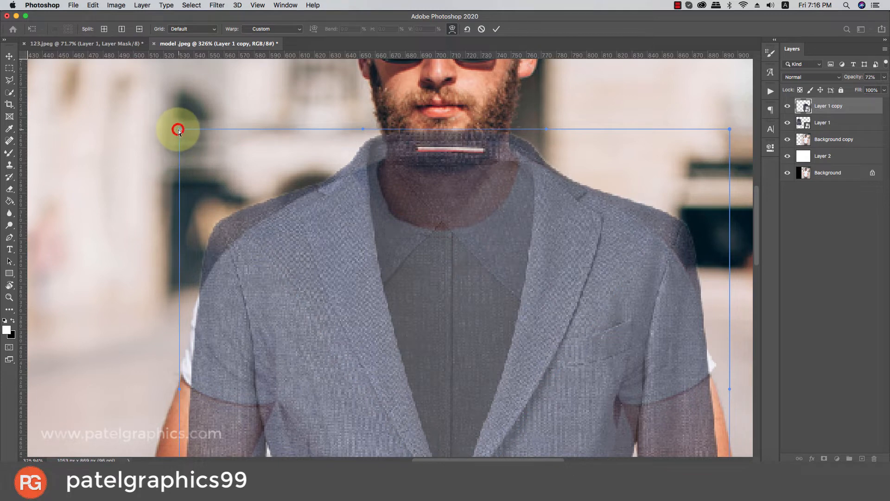
{"action": "left_click_drag", "start_coordinate": [178, 130], "coordinate": [181, 138]}
{"action": "left_click_drag", "start_coordinate": [579, 190], "coordinate": [572, 185]}
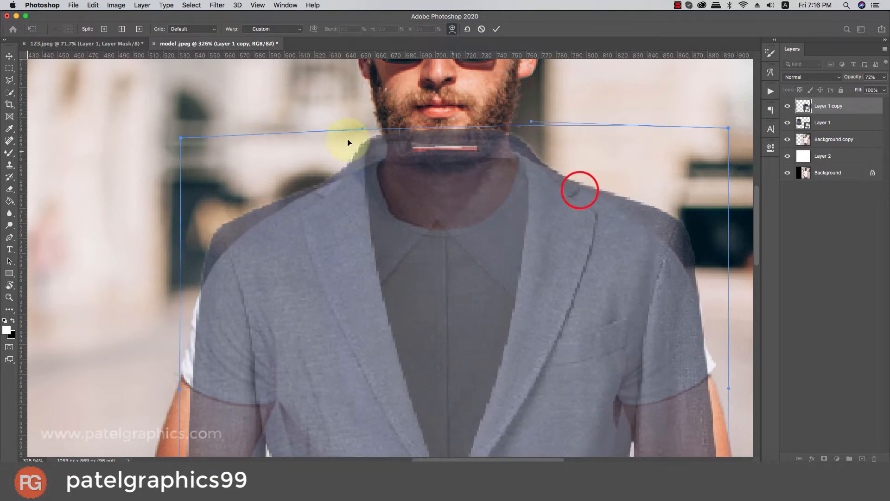
{"action": "left_click_drag", "start_coordinate": [362, 129], "coordinate": [404, 132]}
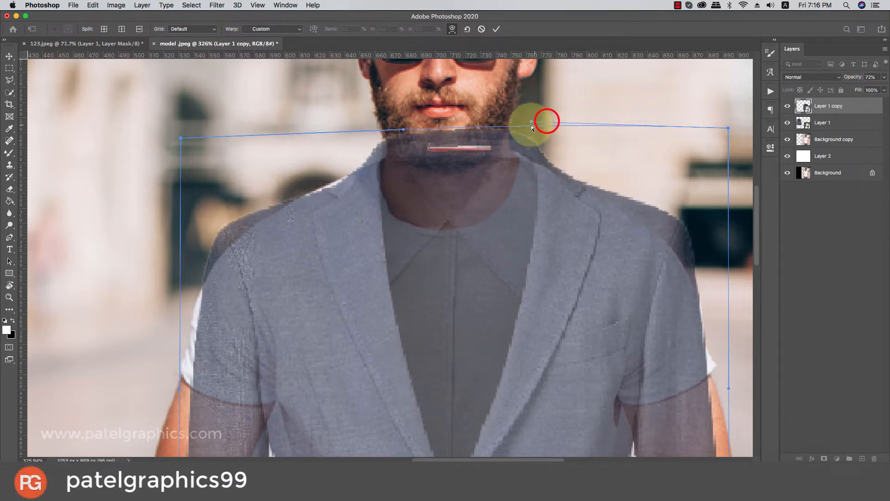
{"action": "left_click_drag", "start_coordinate": [531, 124], "coordinate": [477, 112]}
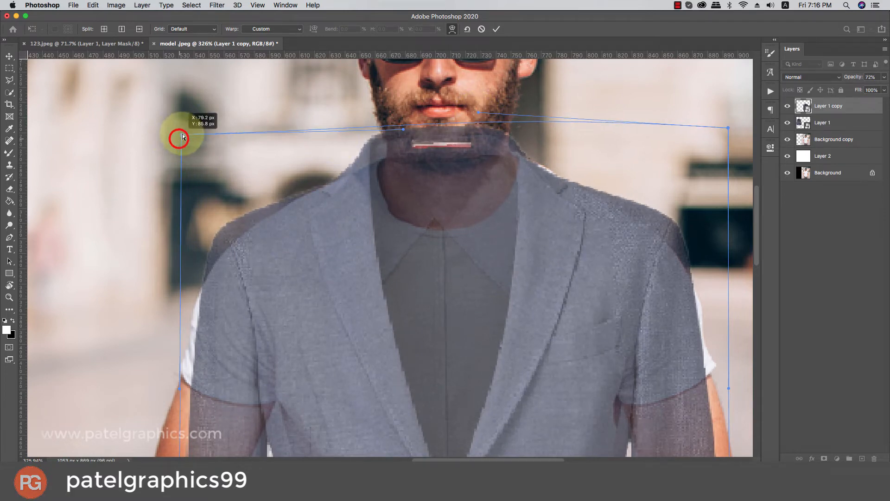
Step: Pull the warp's upper corners inward to match the shoulder width, fine-tune the collar, and apply the warp
{"action": "left_click_drag", "start_coordinate": [183, 136], "coordinate": [210, 137]}
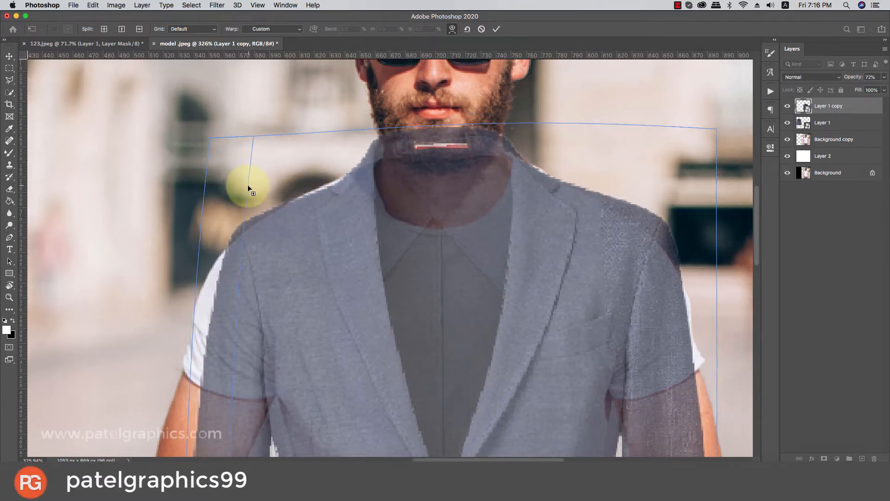
{"action": "scroll", "coordinate": [247, 185], "scroll_direction": "down", "scroll_amount": 3}
{"action": "left_click_drag", "start_coordinate": [582, 149], "coordinate": [574, 151]}
{"action": "mouse_move", "coordinate": [208, 157]}
{"action": "left_mouse_down"}
{"action": "mouse_move", "coordinate": [213, 168]}
{"action": "mouse_move", "coordinate": [204, 156]}
{"action": "left_mouse_up"}
{"action": "left_click_drag", "start_coordinate": [403, 153], "coordinate": [408, 156]}
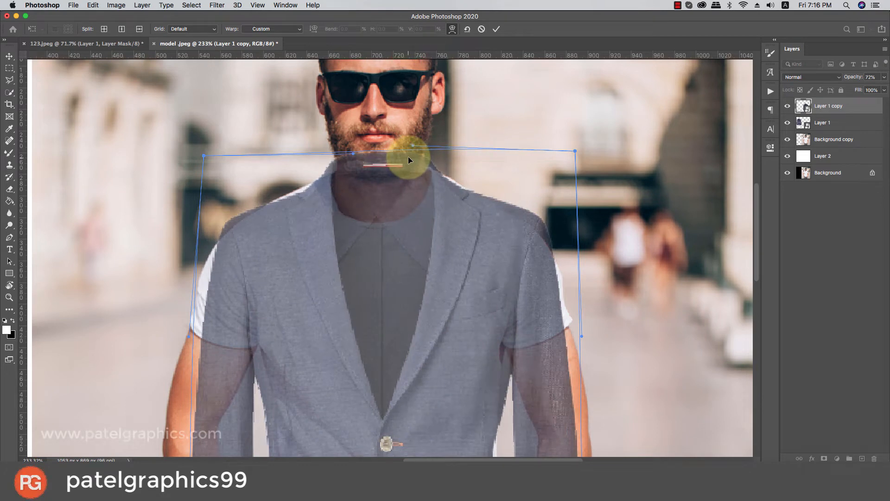
{"action": "left_click", "coordinate": [496, 29]}
{"action": "scroll", "coordinate": [380, 191], "scroll_direction": "down", "scroll_amount": 3}
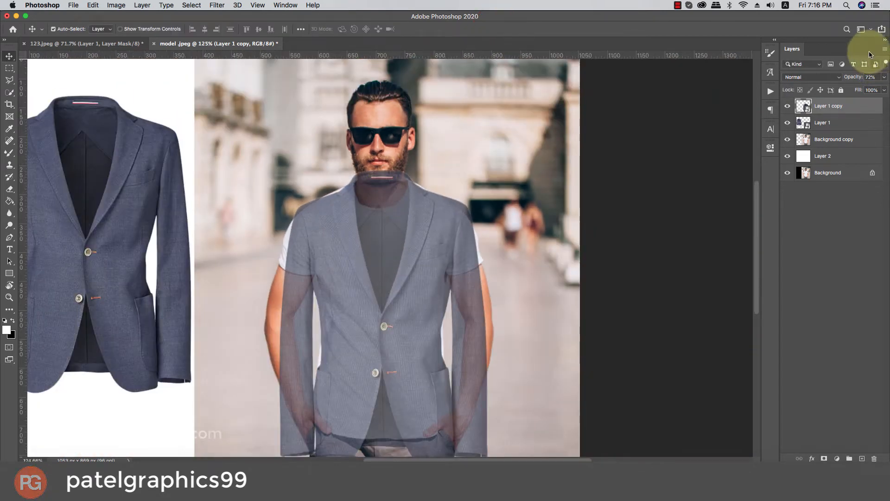
Step: Set the jacket copy's opacity to 50% and add a layer mask to it
{"action": "left_click", "coordinate": [855, 105]}
{"action": "left_click_drag", "start_coordinate": [870, 90], "coordinate": [862, 90]}
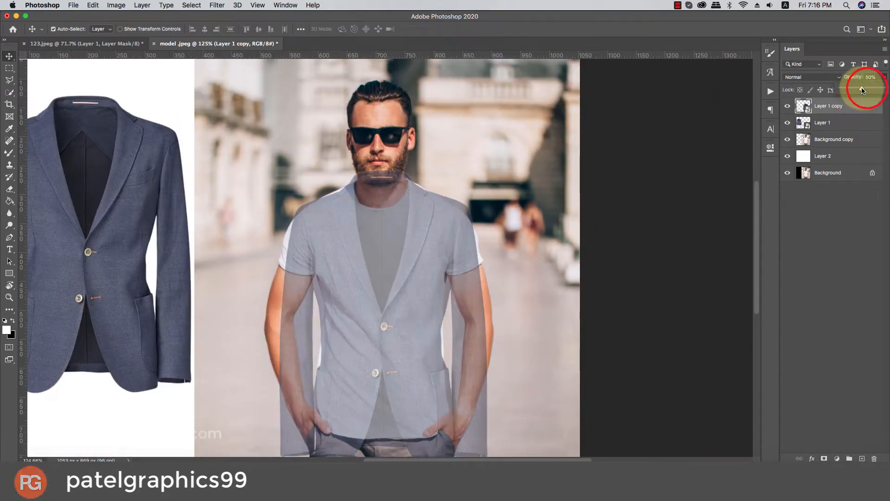
{"action": "left_click", "coordinate": [824, 458]}
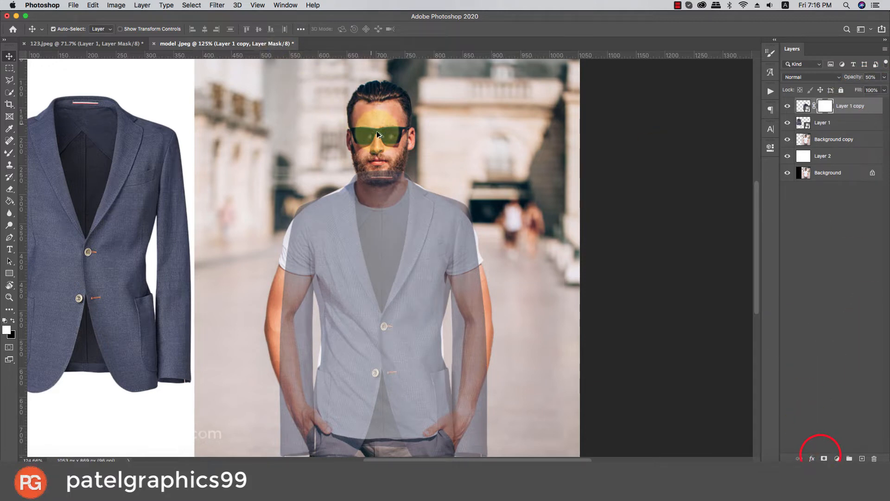
Step: Switch from the Mixer Brush to the regular Brush tool and shrink its tip to a small size for masking the jacket
{"action": "scroll", "coordinate": [366, 210], "scroll_direction": "up", "scroll_amount": 3}
{"action": "left_click", "coordinate": [9, 152]}
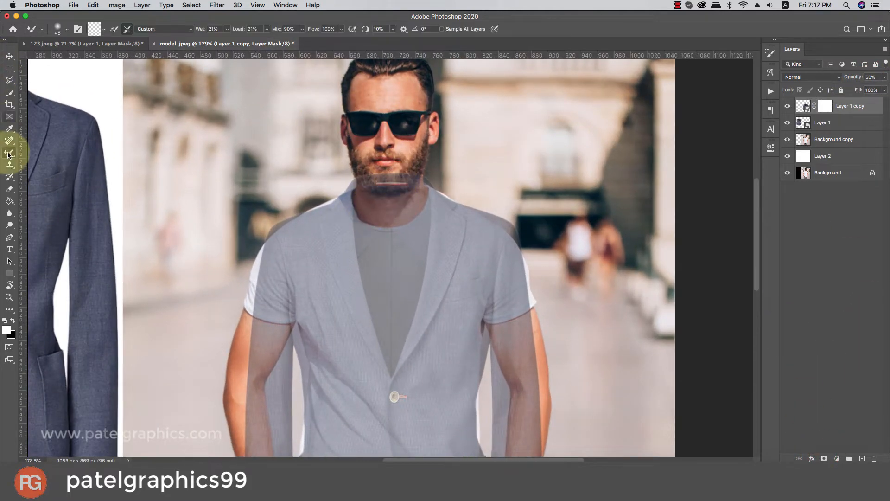
{"action": "left_click", "coordinate": [8, 153]}
{"action": "left_click", "coordinate": [32, 151]}
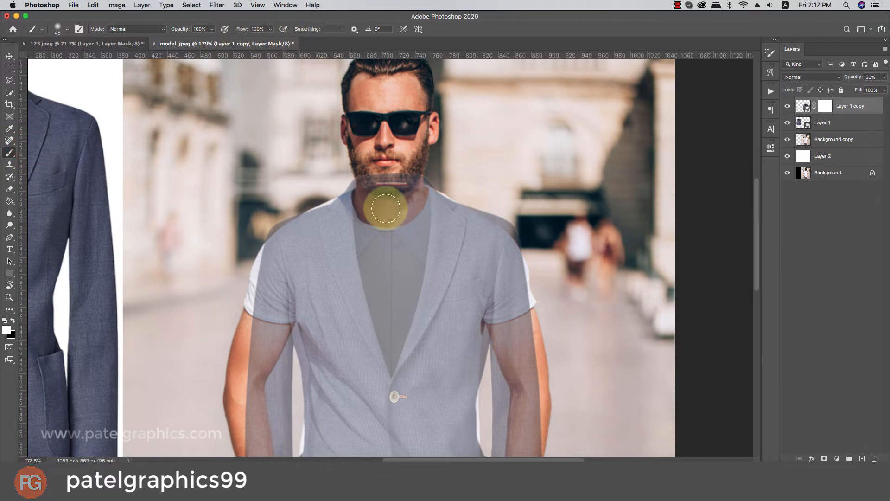
{"action": "key", "text": "["}
{"action": "key", "text": "["}
{"action": "key", "text": "["}
{"action": "key", "text": "["}
{"action": "key", "text": "["}
{"action": "key", "text": "["}
{"action": "key", "text": "["}
{"action": "key", "text": "["}
{"action": "key", "text": "["}
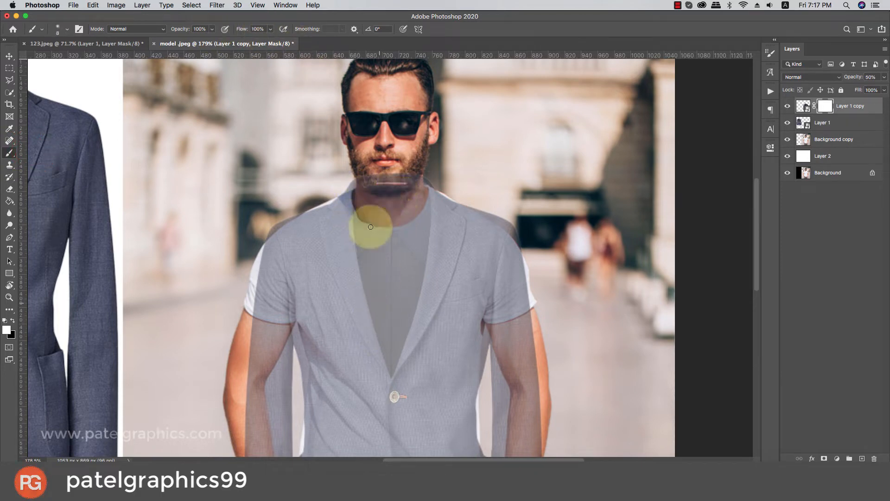
Step: Set the jacket copy's opacity to 100% and make black the foreground colour for painting its mask
{"action": "scroll", "coordinate": [365, 191], "scroll_direction": "up", "scroll_amount": 5}
{"action": "left_click", "coordinate": [354, 165]}
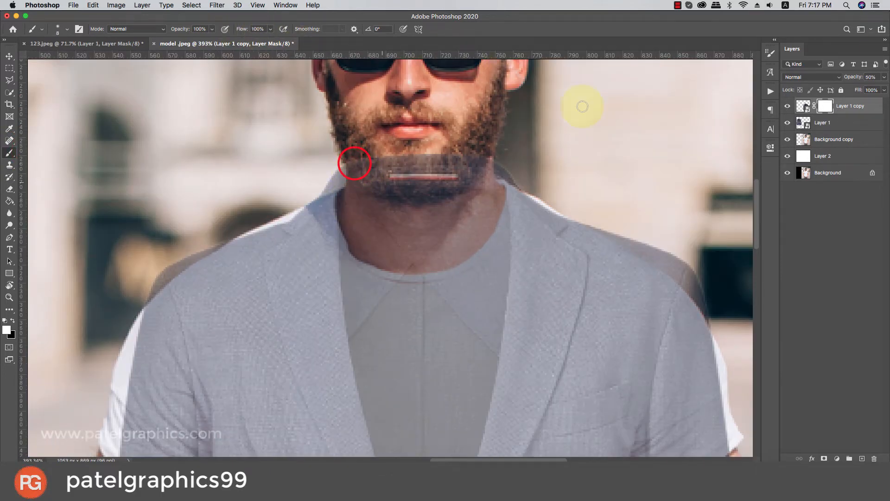
{"action": "left_click_drag", "start_coordinate": [883, 79], "coordinate": [883, 87]}
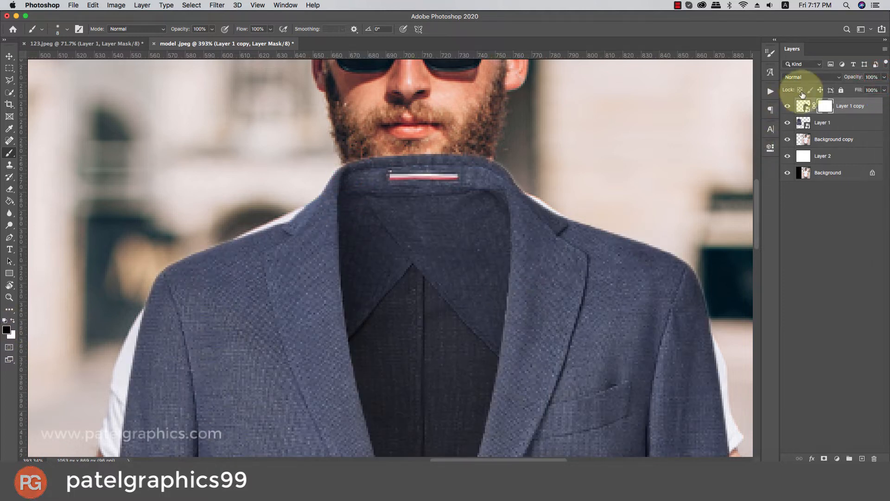
Step: Mask out a thin strip along the left lapel's inner edge, from the collar down to the V point above the top button
{"action": "mouse_move", "coordinate": [346, 193]}
{"action": "left_mouse_down"}
{"action": "mouse_move", "coordinate": [322, 153]}
{"action": "mouse_move", "coordinate": [350, 221]}
{"action": "left_mouse_up"}
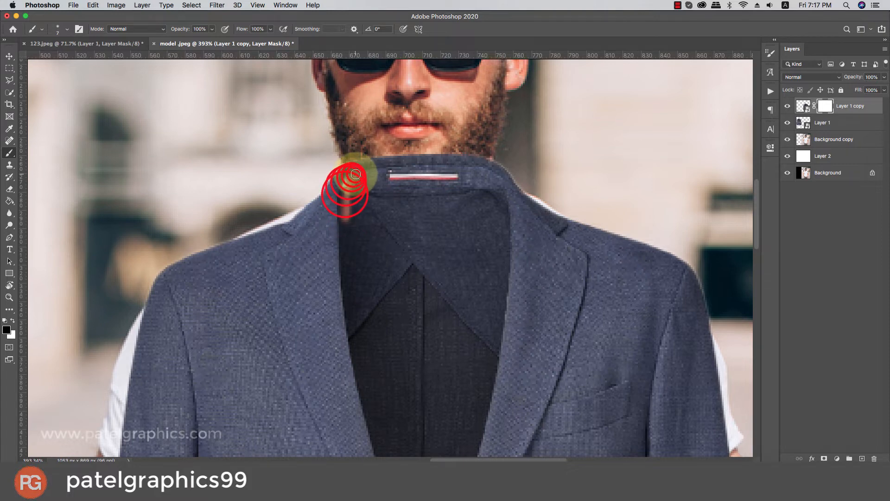
{"action": "mouse_move", "coordinate": [356, 174]}
{"action": "left_mouse_down"}
{"action": "mouse_move", "coordinate": [346, 200]}
{"action": "mouse_move", "coordinate": [346, 262]}
{"action": "left_mouse_up"}
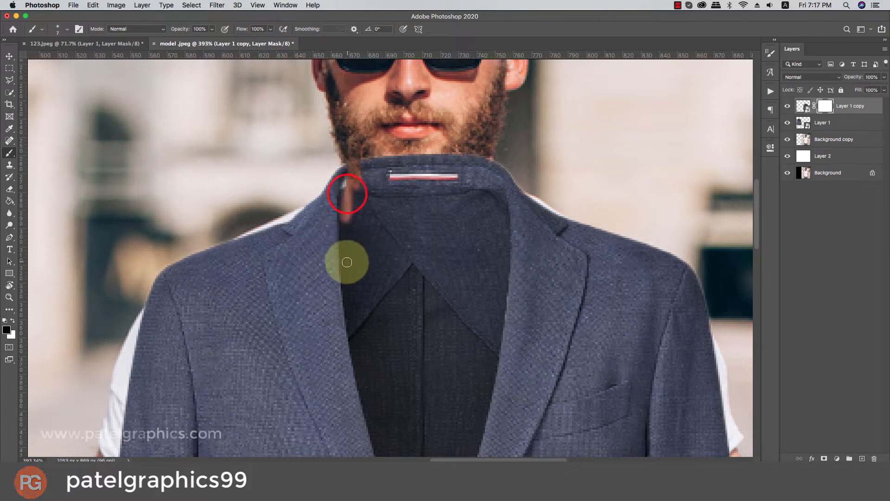
{"action": "scroll", "coordinate": [302, 198], "scroll_direction": "down", "scroll_amount": 5}
{"action": "left_click_drag", "start_coordinate": [347, 140], "coordinate": [352, 203]}
{"action": "left_click", "coordinate": [367, 274], "text": "shift"}
{"action": "left_click", "coordinate": [379, 334], "text": "shift"}
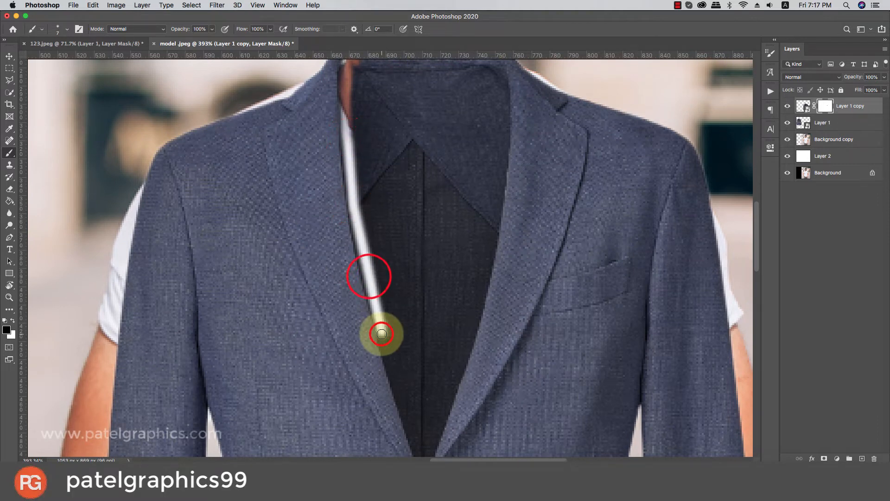
{"action": "left_click", "coordinate": [397, 382], "text": "shift"}
{"action": "left_click", "coordinate": [410, 425], "text": "shift"}
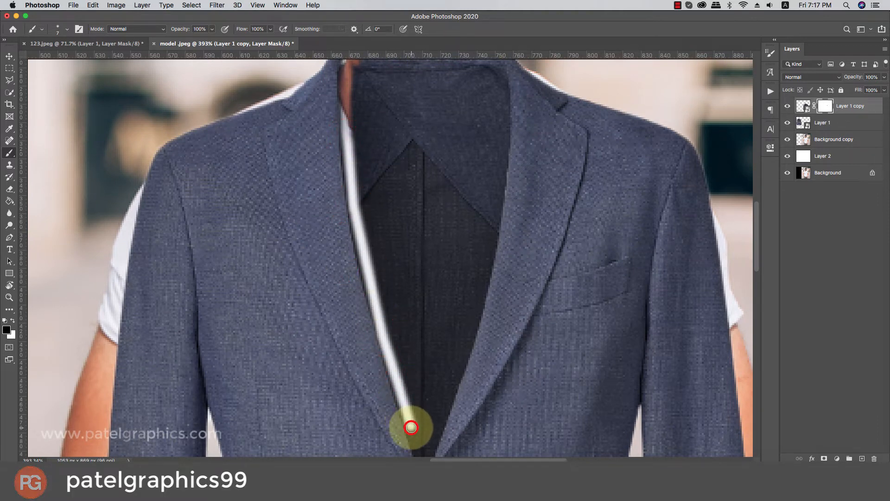
{"action": "scroll", "coordinate": [421, 354], "scroll_direction": "down", "scroll_amount": 3}
{"action": "left_click", "coordinate": [422, 398], "text": "shift"}
Step: Mask out a thin strip along the right lapel's inner edge, from the V point up to the collar
{"action": "left_click", "coordinate": [447, 330], "text": "shift"}
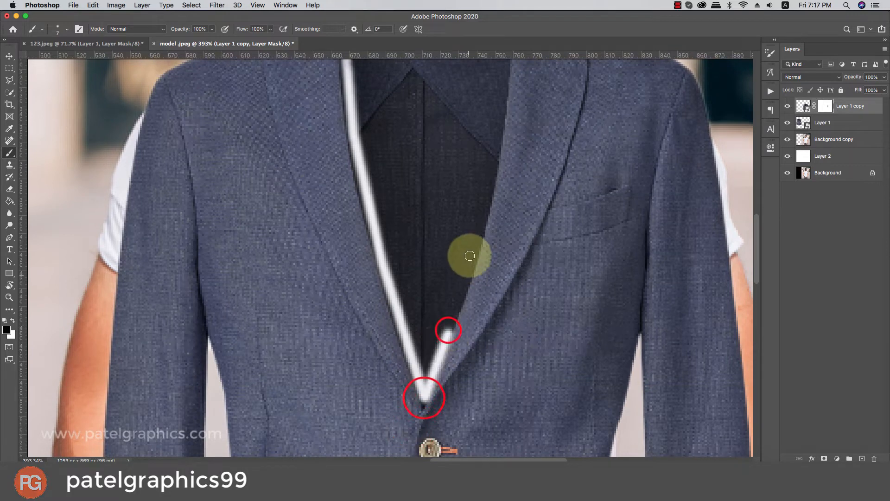
{"action": "left_click", "coordinate": [476, 241], "text": "shift"}
{"action": "left_click", "coordinate": [486, 155], "text": "shift"}
{"action": "scroll", "coordinate": [467, 268], "scroll_direction": "up", "scroll_amount": 5}
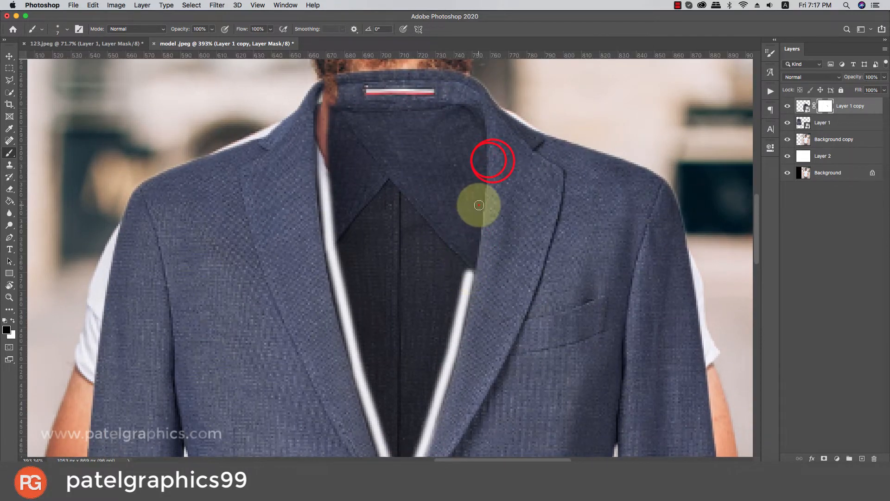
{"action": "left_click", "coordinate": [479, 204], "text": "shift"}
{"action": "left_click", "coordinate": [479, 138], "text": "shift"}
{"action": "left_click", "coordinate": [466, 96], "text": "shift"}
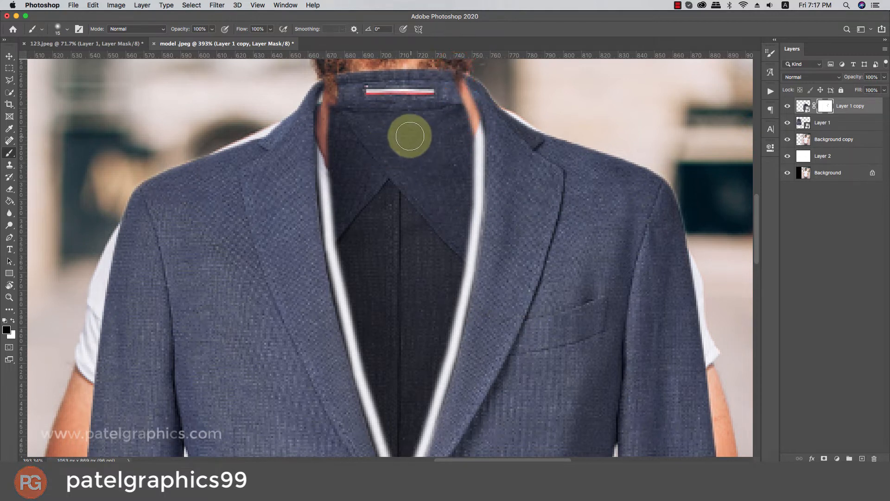
Step: Switch to a Hard Round brush, enlarge it to 30, and mask out the jacket's back collar over the model's beard and neck
{"action": "right_click", "coordinate": [412, 136]}
{"action": "left_click", "coordinate": [446, 227]}
{"action": "left_click", "coordinate": [395, 117]}
{"action": "key", "text": "bracketright"}
{"action": "key", "text": "bracketright"}
{"action": "mouse_move", "coordinate": [360, 83]}
{"action": "left_mouse_down"}
{"action": "mouse_move", "coordinate": [352, 114]}
{"action": "mouse_move", "coordinate": [394, 85]}
{"action": "mouse_move", "coordinate": [435, 85]}
{"action": "mouse_move", "coordinate": [449, 123]}
{"action": "left_mouse_up"}
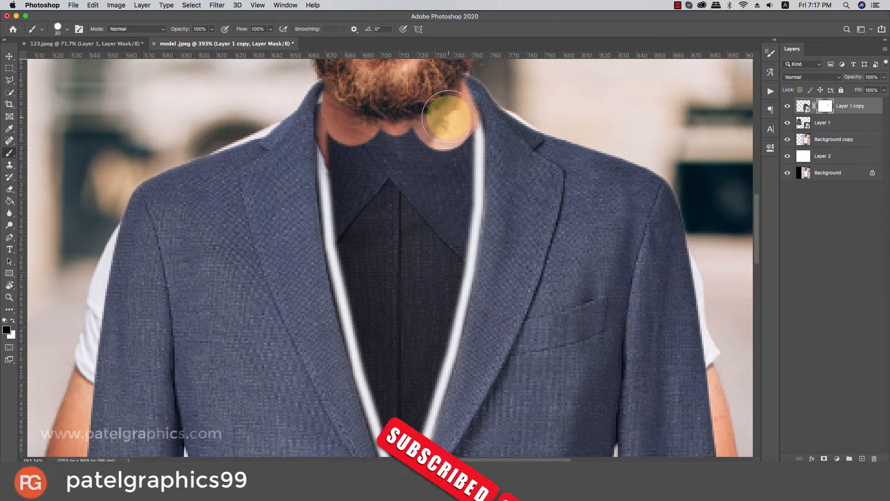
Step: Mask out the remaining dark lining between the lapels down to the V point so the white T-shirt shows through
{"action": "left_click", "coordinate": [452, 211], "text": "shift"}
{"action": "left_click", "coordinate": [429, 321], "text": "shift"}
{"action": "scroll", "coordinate": [391, 348], "scroll_direction": "down", "scroll_amount": 2}
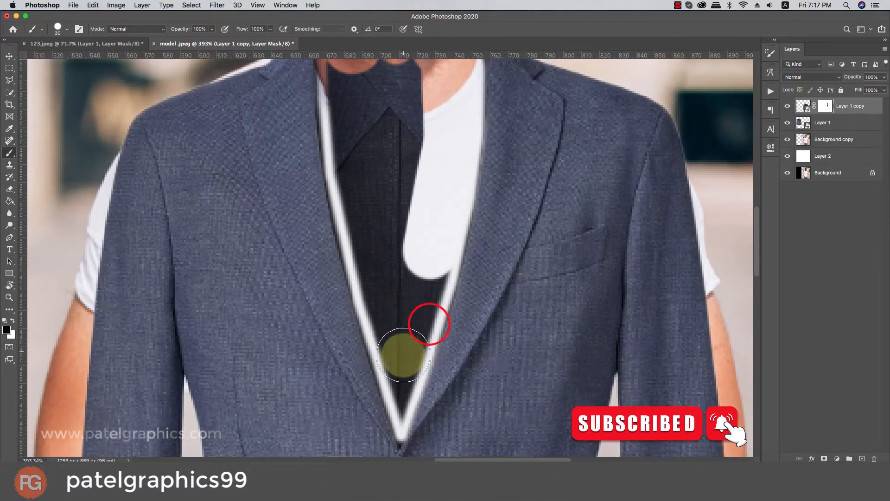
{"action": "left_click", "coordinate": [402, 354], "text": "shift"}
{"action": "left_click", "coordinate": [366, 209], "text": "shift"}
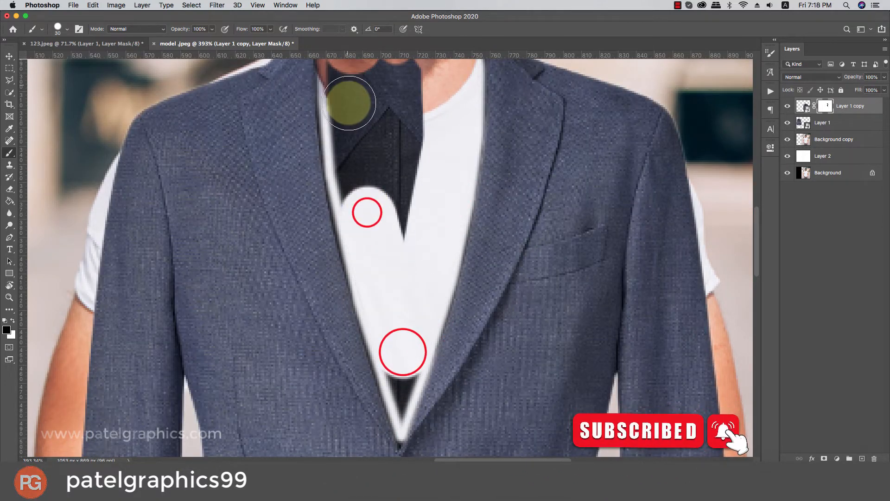
{"action": "left_click", "coordinate": [355, 168], "text": "shift"}
{"action": "left_click", "coordinate": [347, 73], "text": "shift"}
{"action": "mouse_move", "coordinate": [376, 76]}
{"action": "left_mouse_down"}
{"action": "mouse_move", "coordinate": [408, 89]}
{"action": "mouse_move", "coordinate": [397, 239]}
{"action": "mouse_move", "coordinate": [386, 105]}
{"action": "left_mouse_up"}
{"action": "key", "text": "bracketleft"}
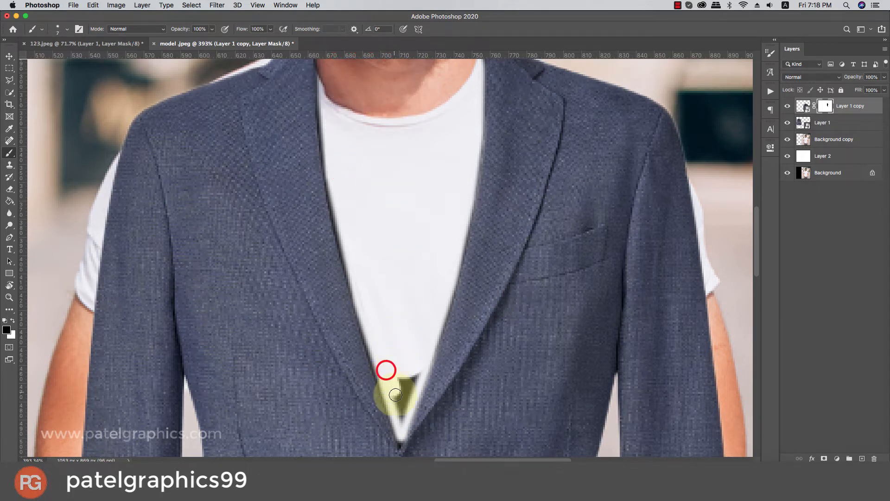
{"action": "left_click", "coordinate": [400, 416]}
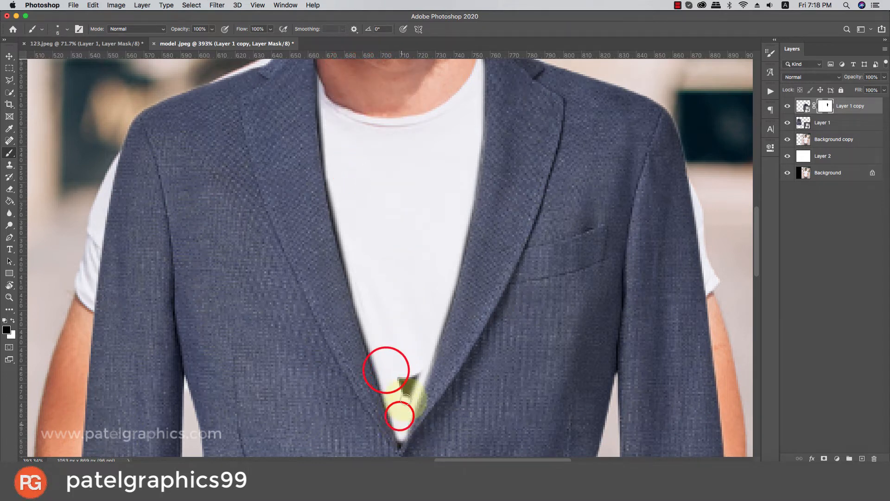
Step: Switch to a small Soft Round brush and mask away the dark fringe along the left lapel's inner edge
{"action": "right_click", "coordinate": [361, 241]}
{"action": "left_click", "coordinate": [410, 334]}
{"action": "left_click", "coordinate": [367, 145]}
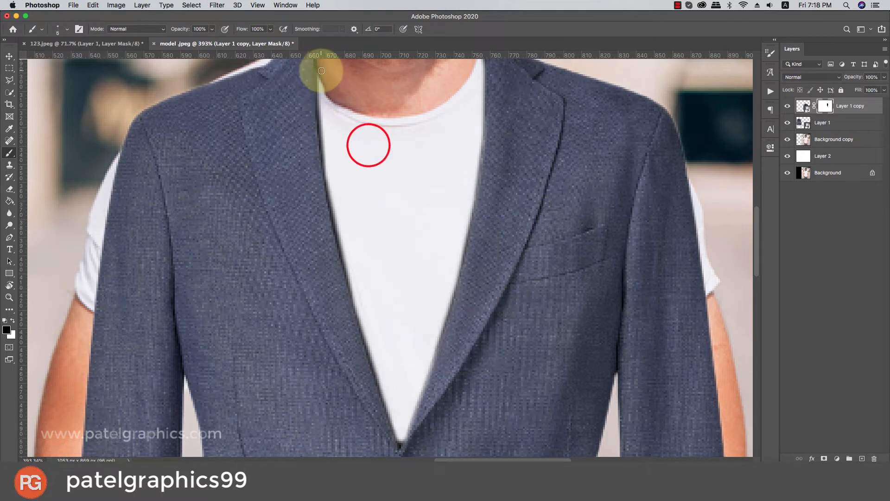
{"action": "mouse_move", "coordinate": [320, 70]}
{"action": "left_mouse_down"}
{"action": "mouse_move", "coordinate": [326, 181]}
{"action": "mouse_move", "coordinate": [351, 284]}
{"action": "left_mouse_up"}
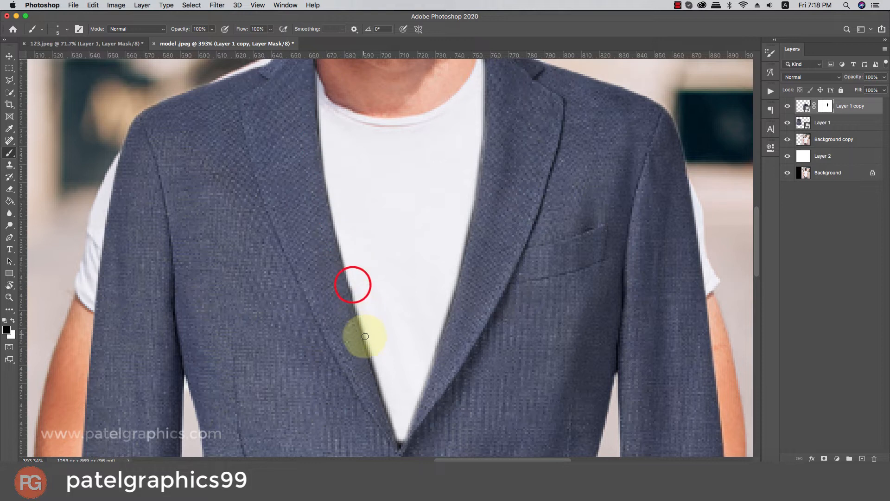
{"action": "left_click_drag", "start_coordinate": [369, 342], "coordinate": [390, 405]}
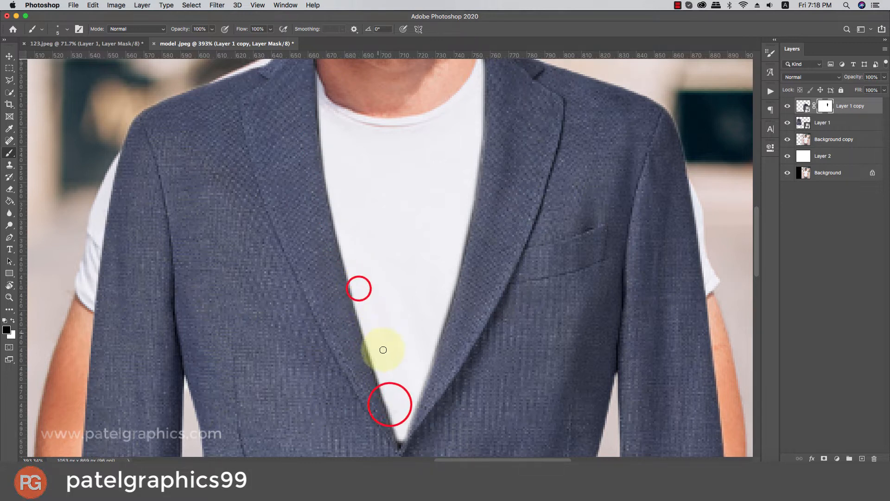
{"action": "left_click_drag", "start_coordinate": [369, 339], "coordinate": [400, 441]}
Step: Refine the mask along the right lapel's inner edge with the small soft brush, from the V point up to the collar
{"action": "left_click", "coordinate": [413, 404], "text": "shift"}
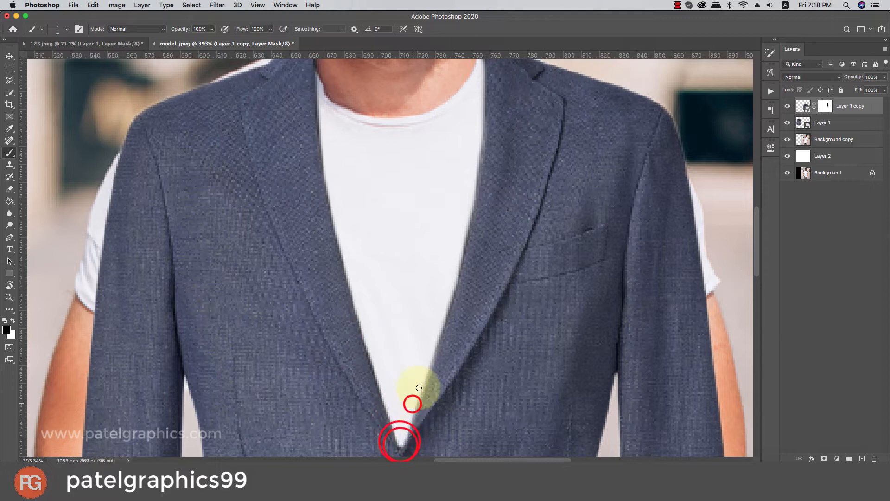
{"action": "left_click", "coordinate": [441, 324], "text": "shift"}
{"action": "left_click", "coordinate": [458, 266], "text": "shift"}
{"action": "left_click", "coordinate": [469, 209], "text": "shift"}
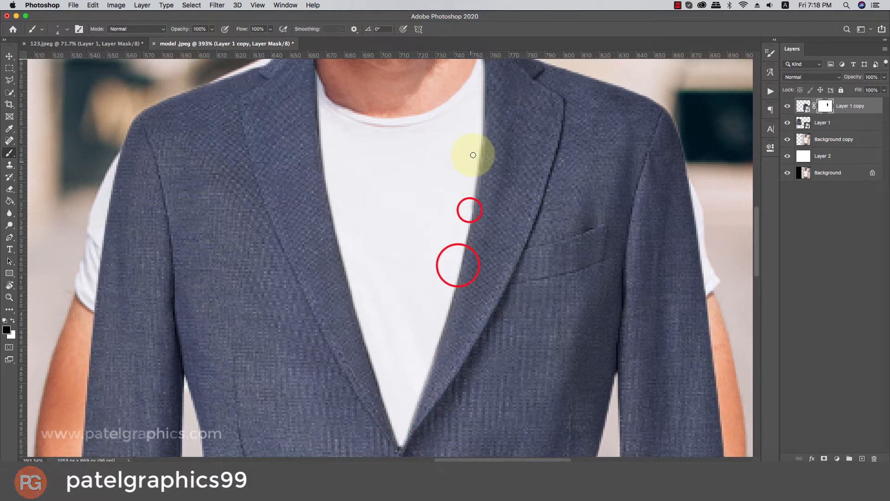
{"action": "left_click", "coordinate": [476, 149], "text": "shift"}
{"action": "left_click", "coordinate": [482, 103], "text": "shift"}
{"action": "left_click_drag", "start_coordinate": [477, 105], "coordinate": [468, 237]}
{"action": "left_click", "coordinate": [470, 201], "text": "shift"}
{"action": "left_click", "coordinate": [463, 167], "text": "shift"}
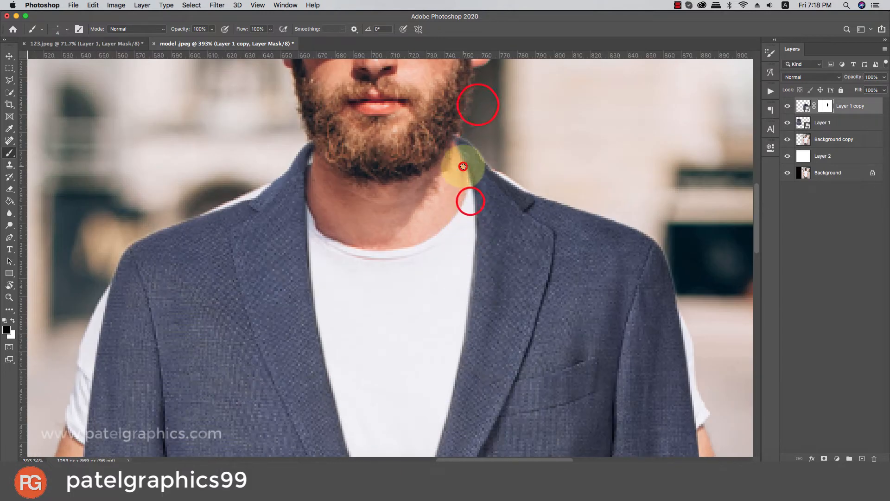
{"action": "left_click", "coordinate": [456, 157], "text": "shift"}
Step: Mask out a thin strip along the left edge of the jacket's lower front opening, from the bottom button to the trousers
{"action": "scroll", "coordinate": [364, 190], "scroll_direction": "down", "scroll_amount": 8}
{"action": "scroll", "coordinate": [357, 225], "scroll_direction": "down", "scroll_amount": 3}
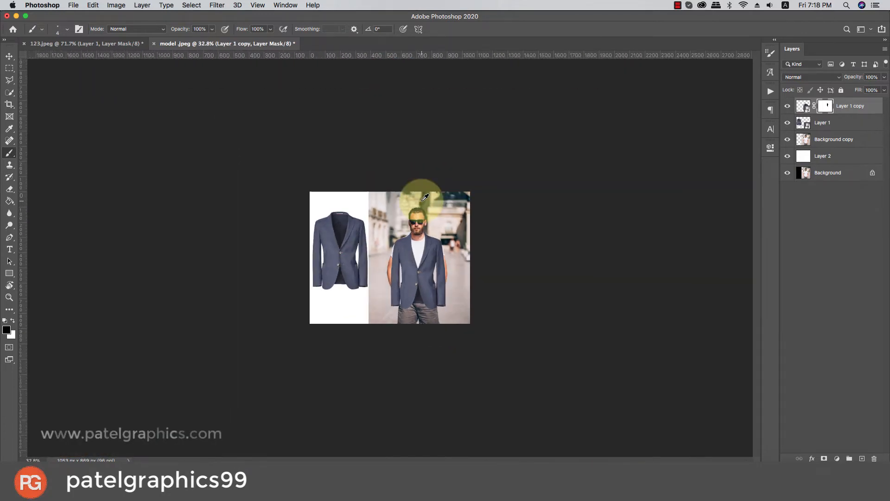
{"action": "scroll", "coordinate": [417, 199], "scroll_direction": "up", "scroll_amount": 8}
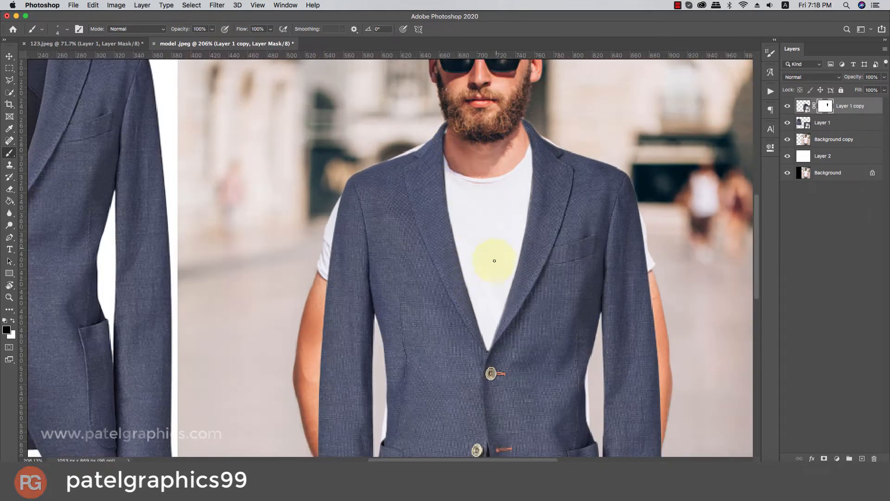
{"action": "scroll", "coordinate": [500, 181], "scroll_direction": "down", "scroll_amount": 4}
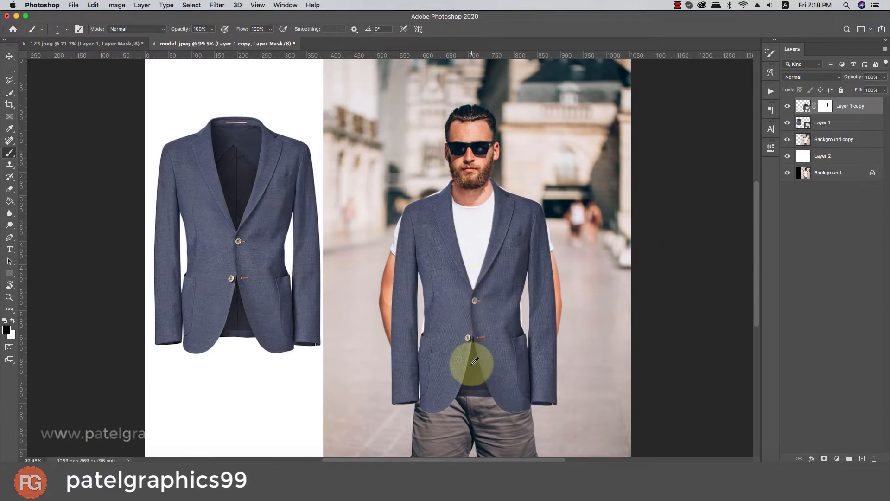
{"action": "scroll", "coordinate": [472, 340], "scroll_direction": "up", "scroll_amount": 10}
{"action": "scroll", "coordinate": [460, 308], "scroll_direction": "down", "scroll_amount": 4}
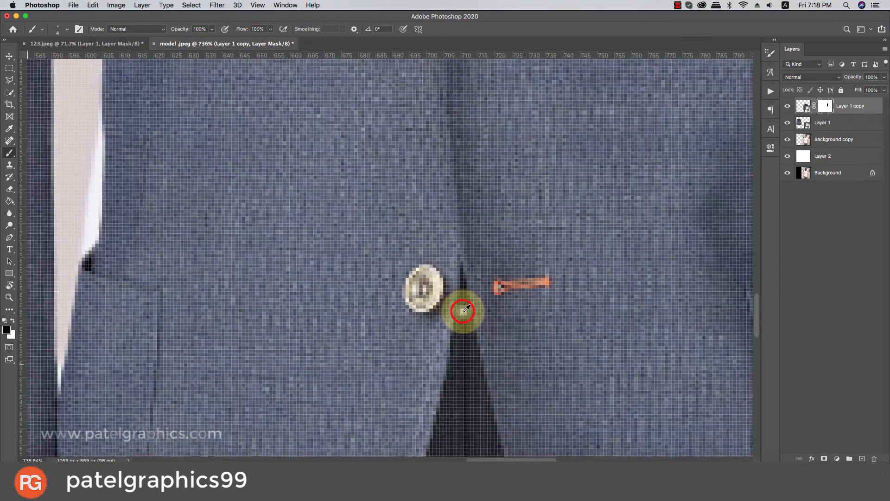
{"action": "left_click_drag", "start_coordinate": [440, 271], "coordinate": [440, 249]}
{"action": "scroll", "coordinate": [416, 243], "scroll_direction": "down", "scroll_amount": 5}
{"action": "key", "text": "super+r"}
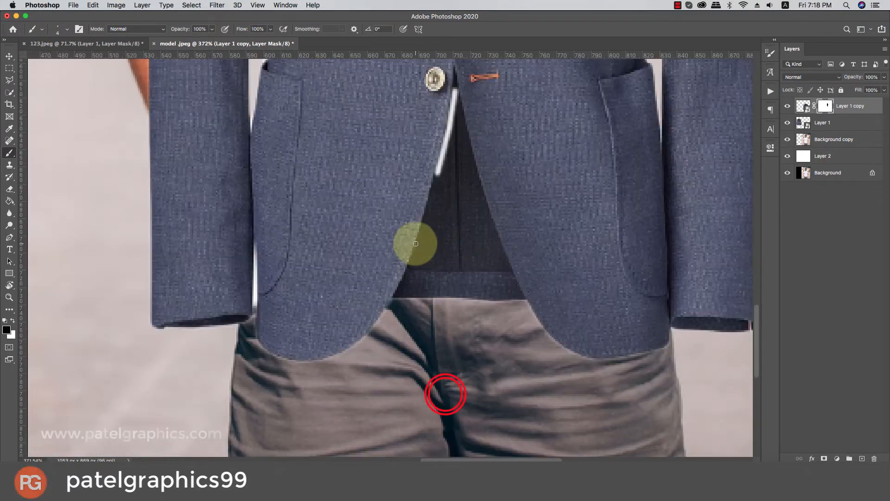
{"action": "left_click", "coordinate": [401, 283], "text": "shift"}
{"action": "left_click", "coordinate": [394, 301], "text": "shift"}
{"action": "left_click", "coordinate": [392, 303], "text": "shift"}
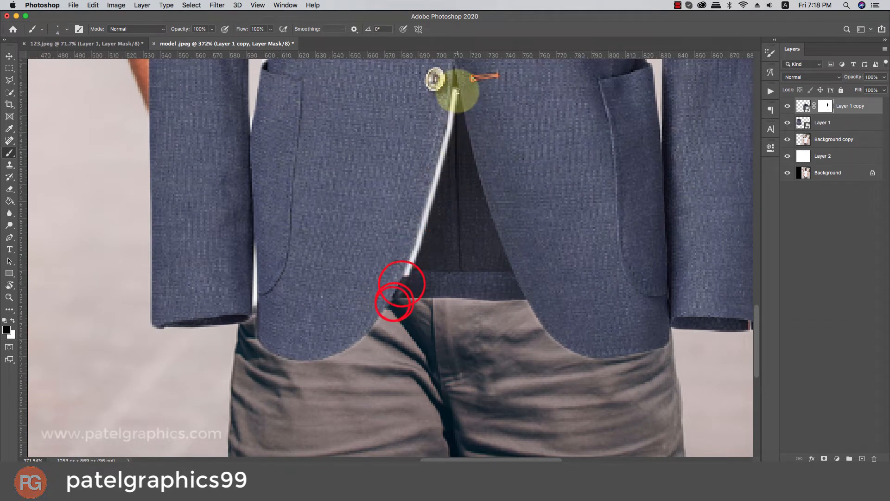
Step: Mask out a matching strip along the right edge of the lower front opening down to the trousers
{"action": "left_click", "coordinate": [491, 229], "text": "shift"}
{"action": "left_click", "coordinate": [508, 271], "text": "shift"}
{"action": "left_click", "coordinate": [522, 302], "text": "shift"}
Step: Switch to a Hard Round brush and mask out the lining inside the lower front opening to reveal the T-shirt and waistband
{"action": "right_click", "coordinate": [462, 178]}
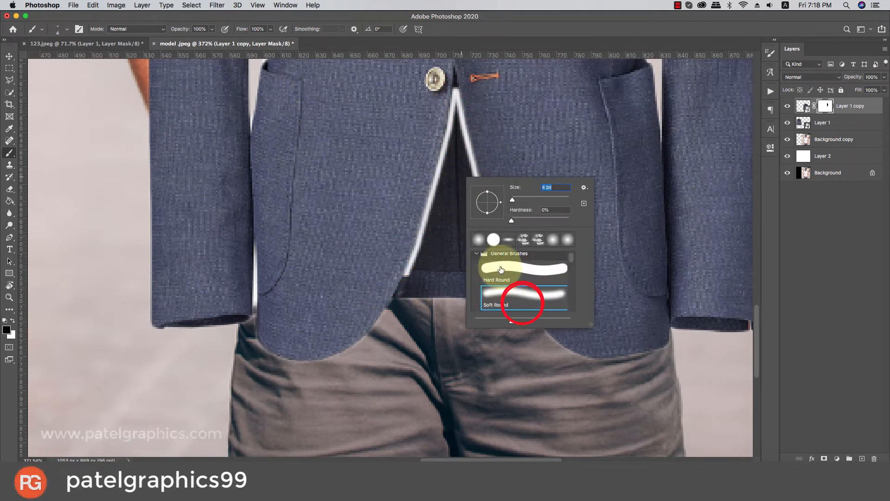
{"action": "left_click", "coordinate": [500, 269]}
{"action": "left_click", "coordinate": [456, 118]}
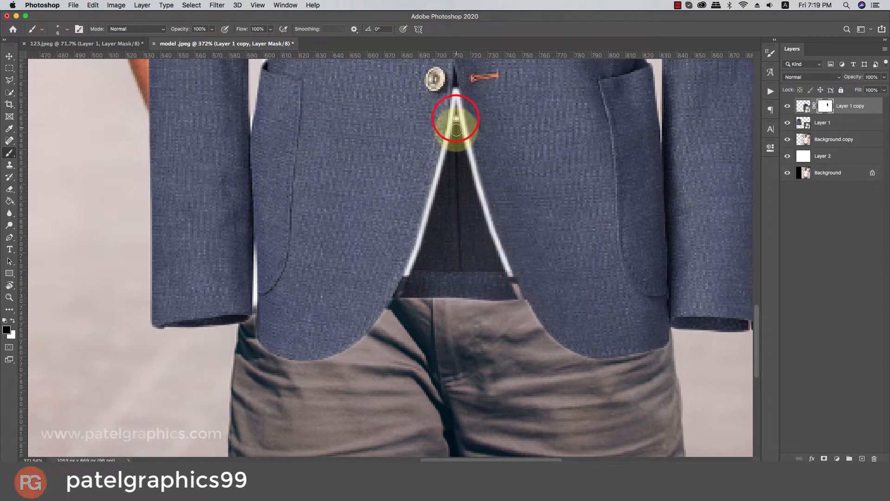
{"action": "left_click_drag", "start_coordinate": [456, 131], "coordinate": [444, 178]}
{"action": "left_click_drag", "start_coordinate": [458, 143], "coordinate": [468, 185]}
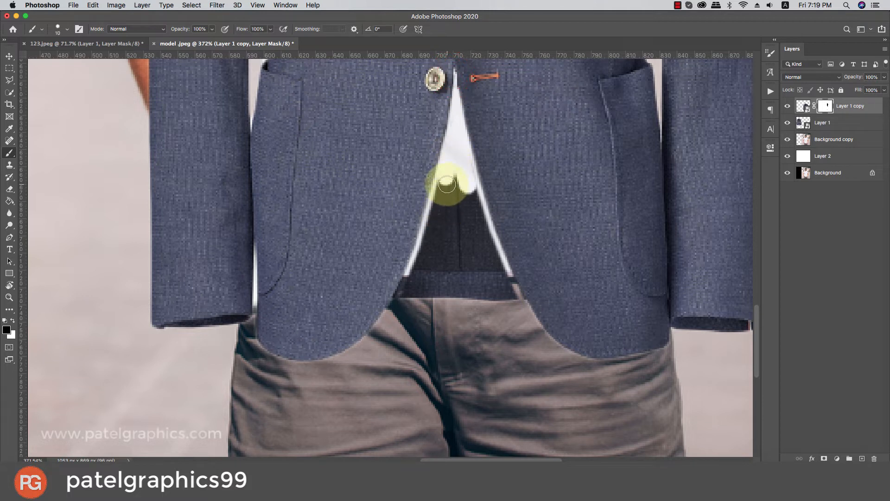
{"action": "left_click_drag", "start_coordinate": [446, 181], "coordinate": [429, 237]}
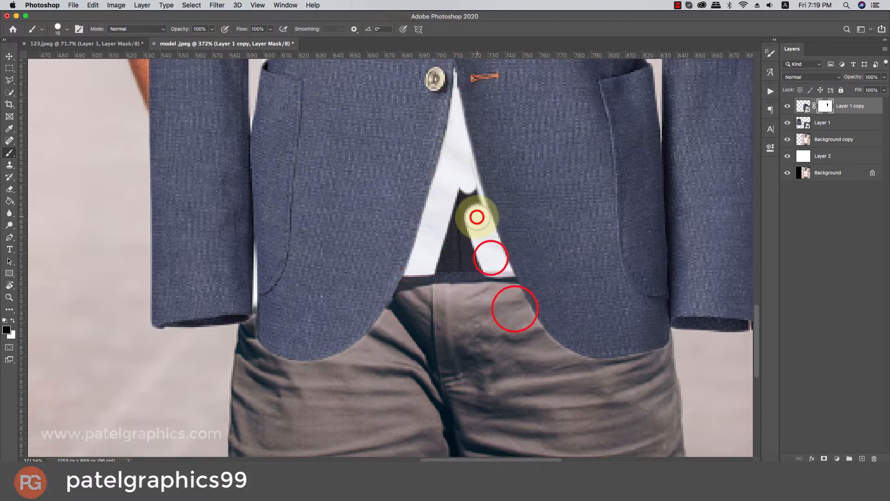
{"action": "scroll", "coordinate": [459, 161], "scroll_direction": "down", "scroll_amount": 10}
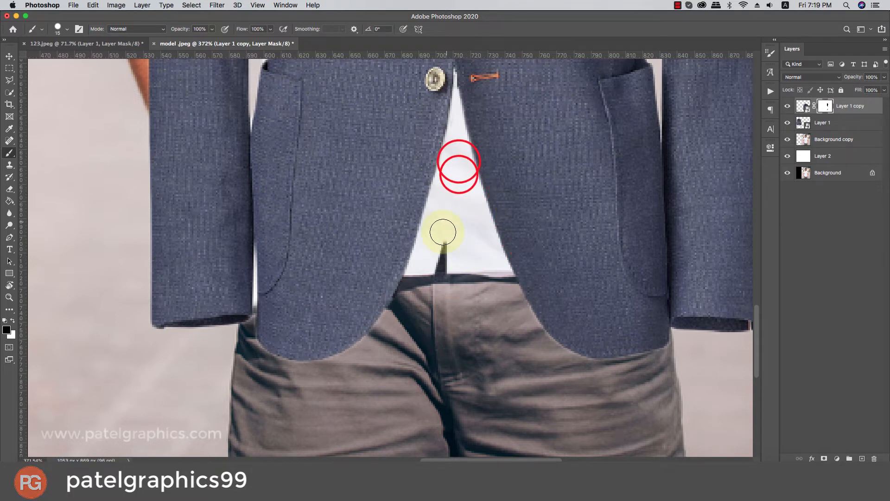
{"action": "scroll", "coordinate": [433, 288], "scroll_direction": "down", "scroll_amount": 1}
{"action": "scroll", "coordinate": [433, 291], "scroll_direction": "up", "scroll_amount": 2}
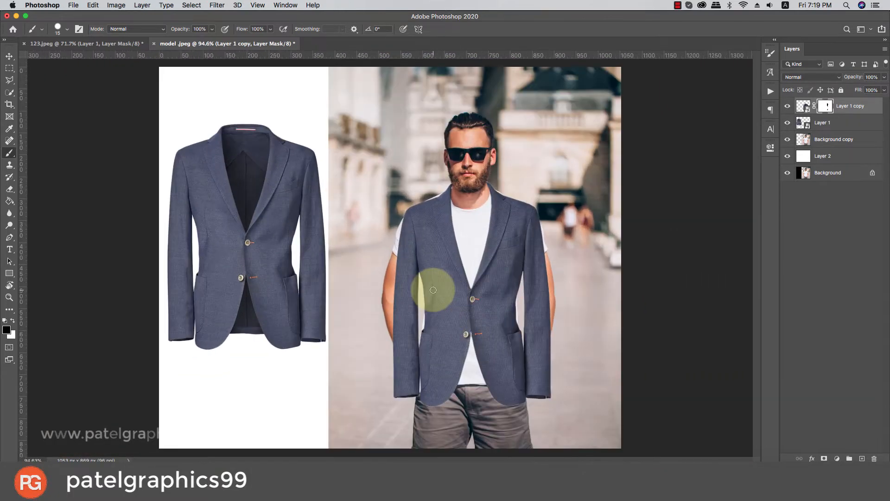
{"action": "scroll", "coordinate": [473, 285], "scroll_direction": "down", "scroll_amount": 5}
{"action": "scroll", "coordinate": [410, 299], "scroll_direction": "down", "scroll_amount": 1}
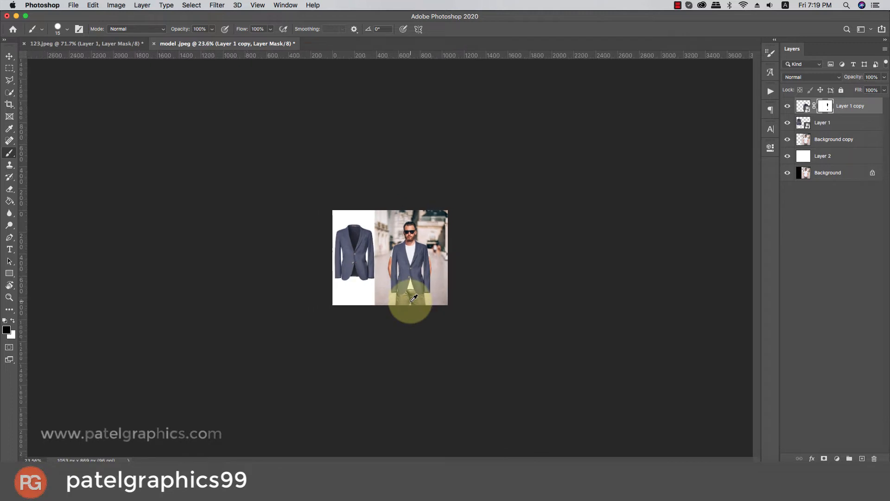
{"action": "scroll", "coordinate": [412, 299], "scroll_direction": "up", "scroll_amount": 3}
{"action": "scroll", "coordinate": [454, 301], "scroll_direction": "up", "scroll_amount": 2}
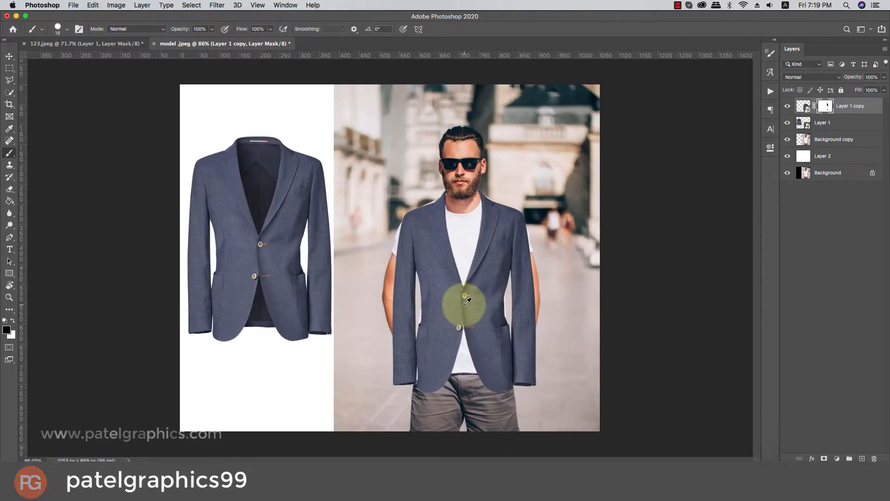
{"action": "scroll", "coordinate": [450, 302], "scroll_direction": "up", "scroll_amount": 2}
{"action": "scroll", "coordinate": [451, 303], "scroll_direction": "up", "scroll_amount": 1}
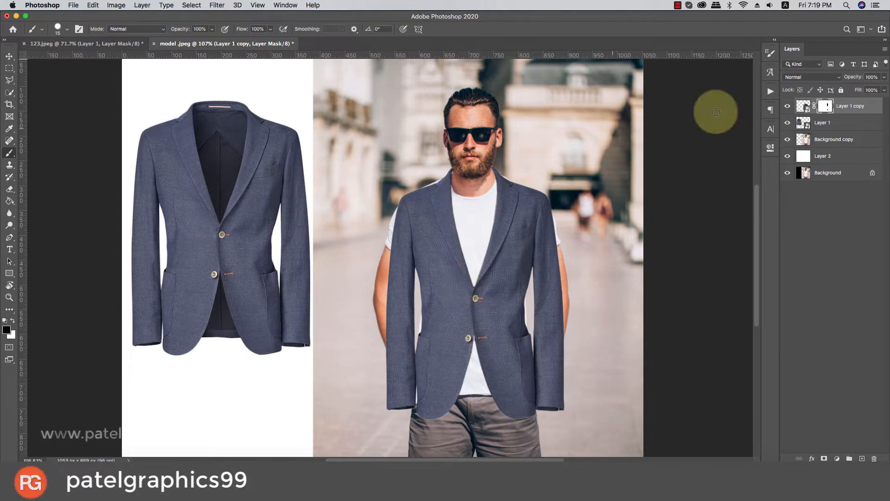
Step: Touch up the jacket mask along the collar edges on both sides of the neck with a small Soft Round brush
{"action": "scroll", "coordinate": [493, 153], "scroll_direction": "up", "scroll_amount": 10}
{"action": "right_click", "coordinate": [463, 229]}
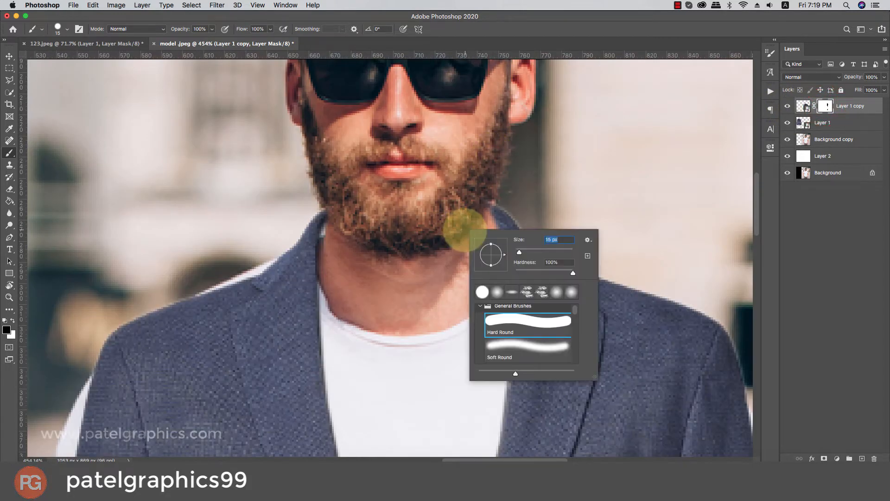
{"action": "left_click", "coordinate": [490, 341]}
{"action": "left_click", "coordinate": [427, 254]}
{"action": "key", "text": "bracketleft"}
{"action": "key", "text": "bracketleft"}
{"action": "key", "text": "bracketleft"}
{"action": "key", "text": "bracketleft"}
{"action": "left_click_drag", "start_coordinate": [331, 213], "coordinate": [331, 225]}
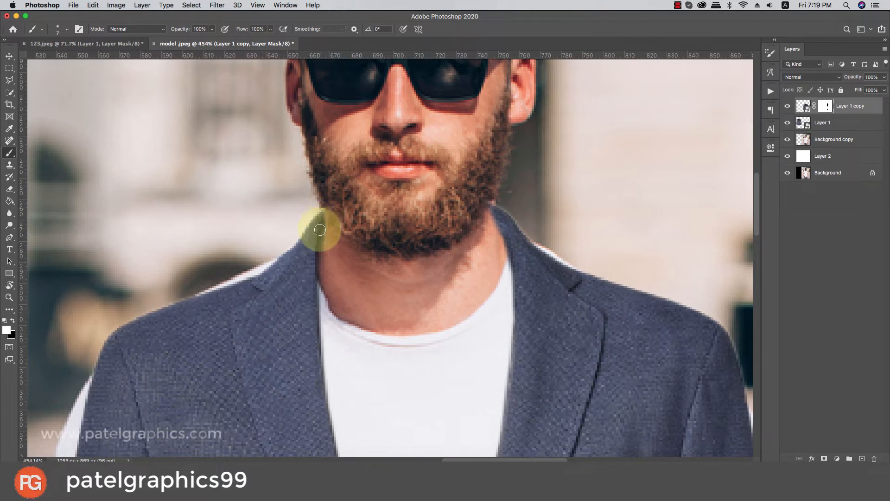
{"action": "key", "text": "super+z"}
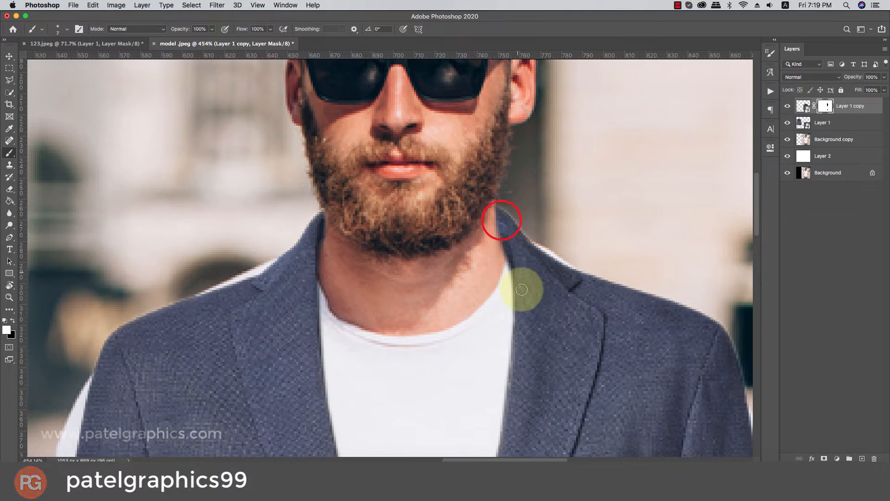
{"action": "left_click", "coordinate": [494, 244]}
Step: Mask out the jacket's left sleeve around the elbow with a 40 px Hard Round brush to reveal the model's arm
{"action": "scroll", "coordinate": [391, 230], "scroll_direction": "down", "scroll_amount": 8}
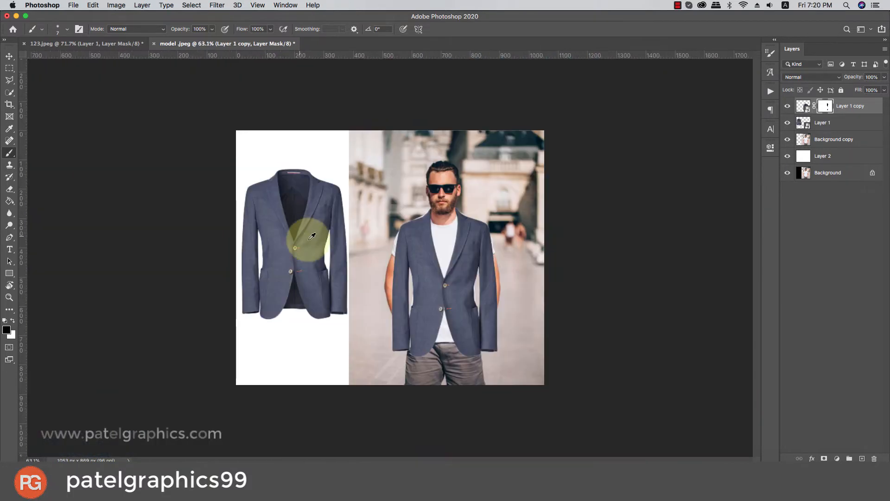
{"action": "scroll", "coordinate": [403, 267], "scroll_direction": "up", "scroll_amount": 3}
{"action": "left_click", "coordinate": [825, 106]}
{"action": "scroll", "coordinate": [411, 304], "scroll_direction": "up", "scroll_amount": 3}
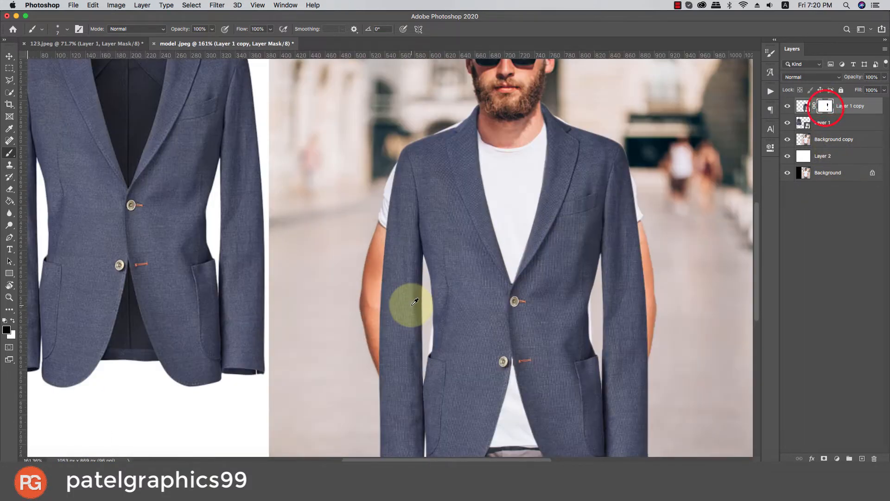
{"action": "key", "text": "bracketright"}
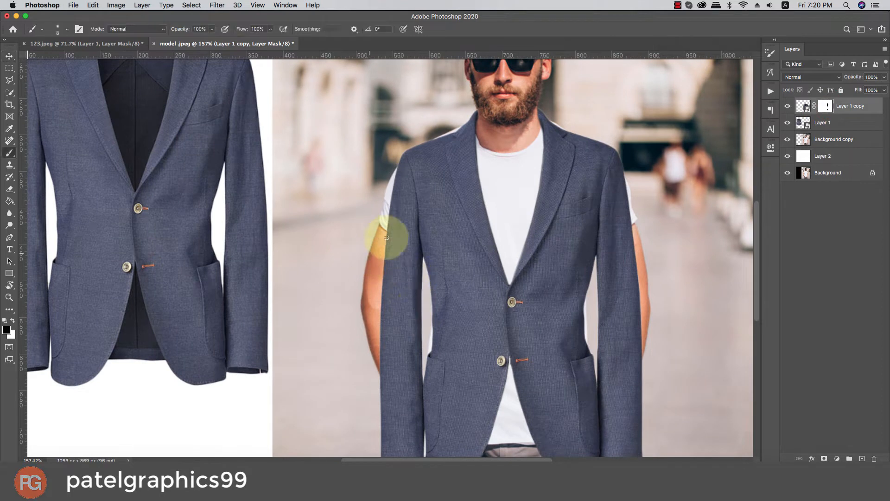
{"action": "key", "text": "bracketright"}
{"action": "right_click", "coordinate": [377, 232]}
{"action": "left_click", "coordinate": [406, 318]}
{"action": "left_click", "coordinate": [289, 193]}
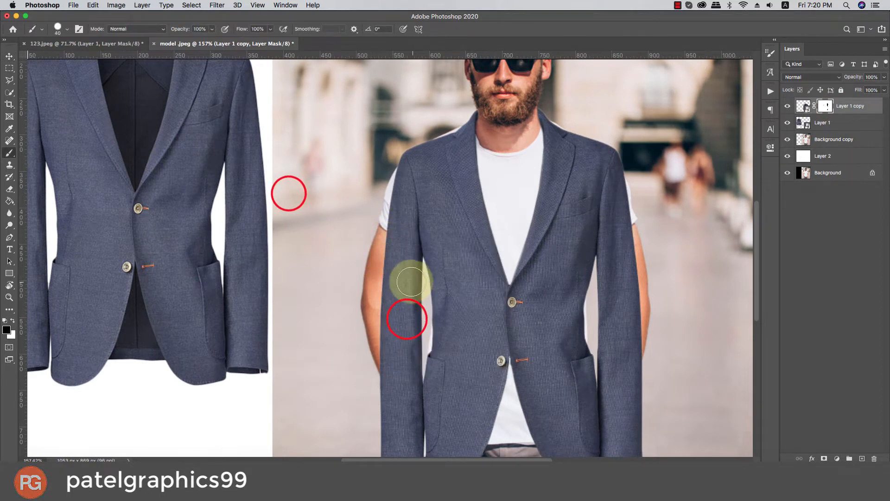
{"action": "mouse_move", "coordinate": [412, 280]}
{"action": "left_mouse_down"}
{"action": "mouse_move", "coordinate": [384, 250]}
{"action": "mouse_move", "coordinate": [408, 276]}
{"action": "mouse_move", "coordinate": [403, 256]}
{"action": "left_mouse_up"}
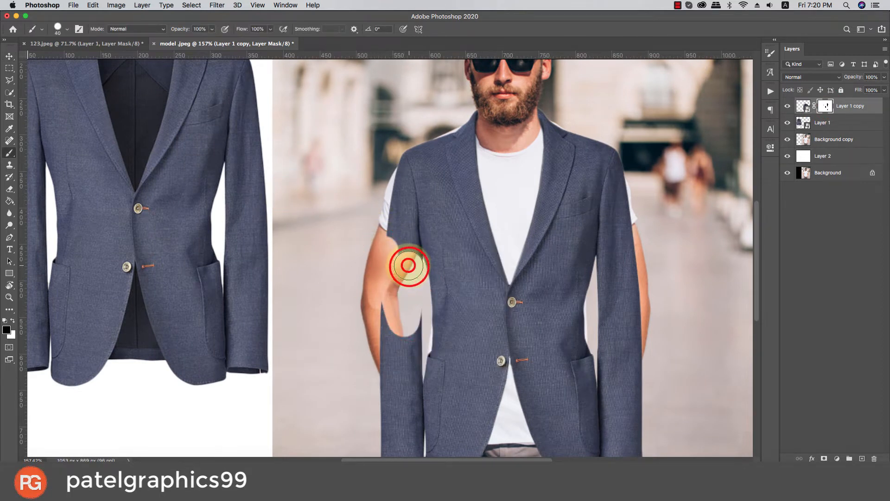
Step: Mask out the rest of the left sleeve along the forearm down to the cuff
{"action": "scroll", "coordinate": [408, 265], "scroll_direction": "down", "scroll_amount": 5}
{"action": "left_click", "coordinate": [411, 202]}
{"action": "left_click", "coordinate": [407, 286], "text": "shift"}
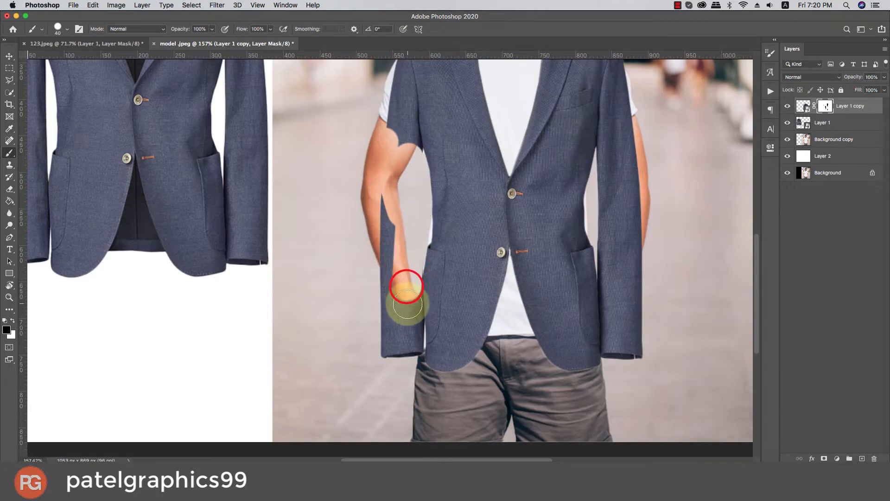
{"action": "mouse_move", "coordinate": [407, 305]}
{"action": "left_mouse_down"}
{"action": "mouse_move", "coordinate": [408, 332]}
{"action": "mouse_move", "coordinate": [383, 218]}
{"action": "mouse_move", "coordinate": [382, 363]}
{"action": "left_mouse_up"}
Step: Clear the leftover sleeve pixels around the left wrist, the hand and the trouser pocket
{"action": "scroll", "coordinate": [387, 362], "scroll_direction": "up", "scroll_amount": 6}
{"action": "left_click_drag", "start_coordinate": [429, 309], "coordinate": [427, 297]}
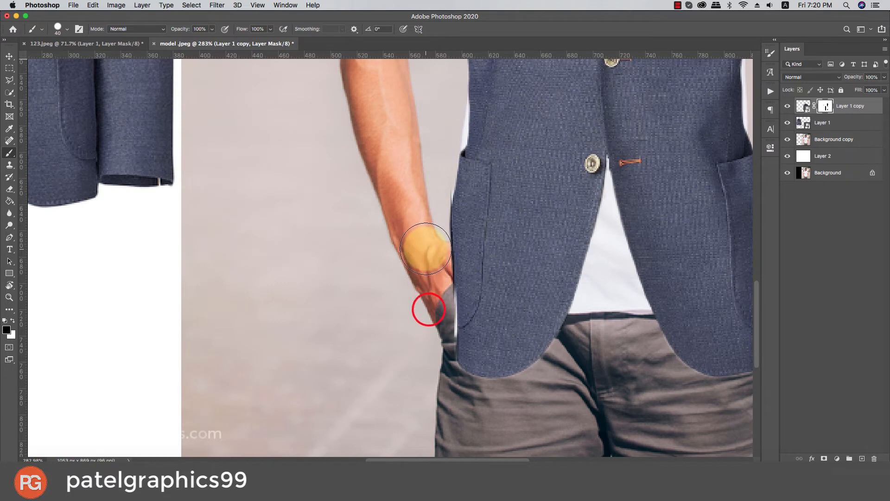
{"action": "left_click", "coordinate": [425, 248], "text": "shift"}
{"action": "left_click", "coordinate": [424, 209], "text": "shift"}
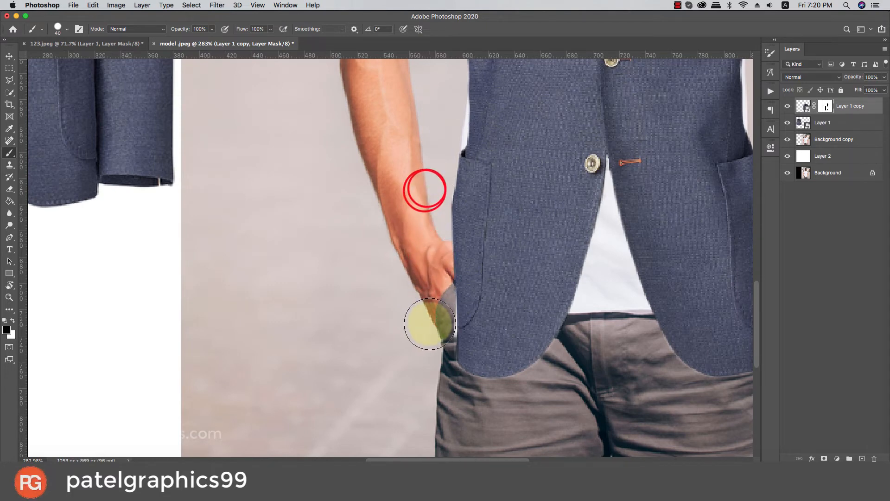
{"action": "left_click_drag", "start_coordinate": [427, 318], "coordinate": [425, 366]}
{"action": "left_click", "coordinate": [429, 294]}
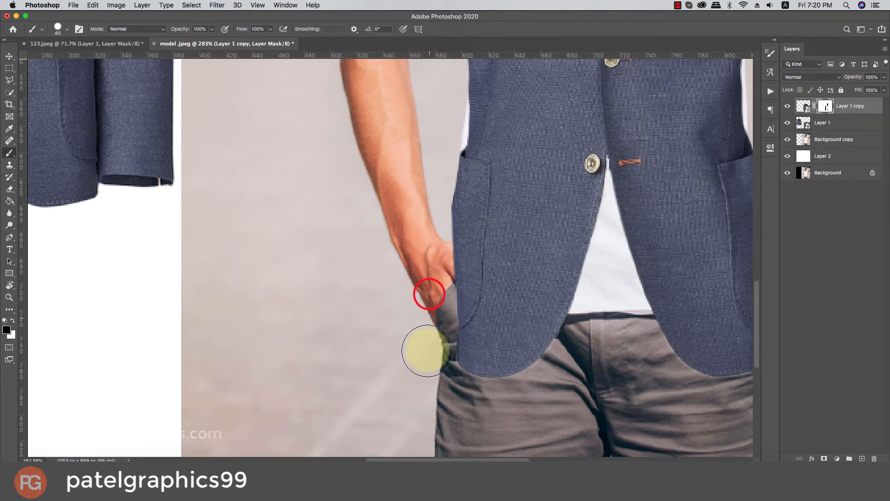
Step: Mask out the leftover sleeve around the left upper arm up to the T-shirt sleeve's hem
{"action": "scroll", "coordinate": [413, 224], "scroll_direction": "up", "scroll_amount": 3}
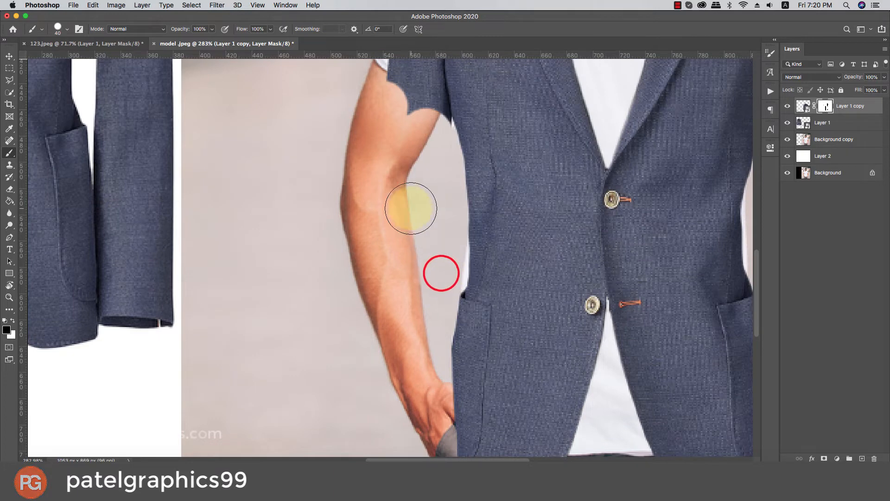
{"action": "scroll", "coordinate": [439, 271], "scroll_direction": "up", "scroll_amount": 6}
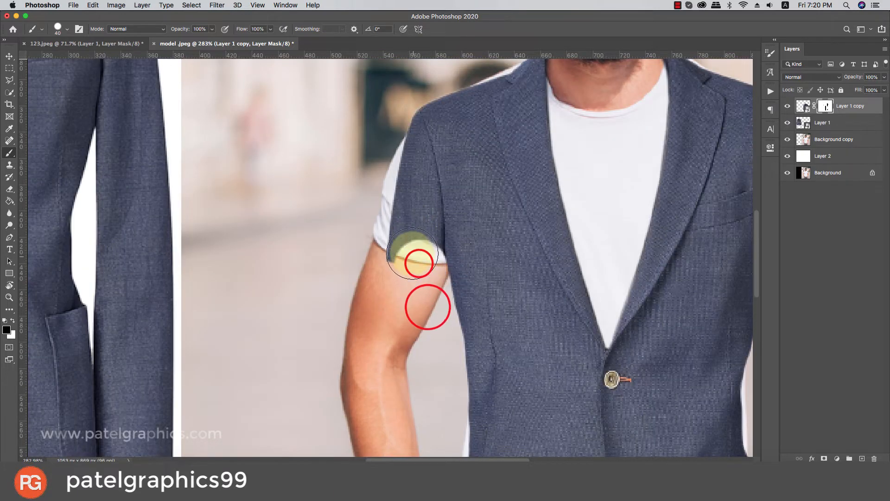
{"action": "left_click", "coordinate": [394, 247]}
Step: Mask out the jacket's right sleeve from the T-shirt sleeve's hem down along the forearm
{"action": "scroll", "coordinate": [362, 223], "scroll_direction": "down", "scroll_amount": 5}
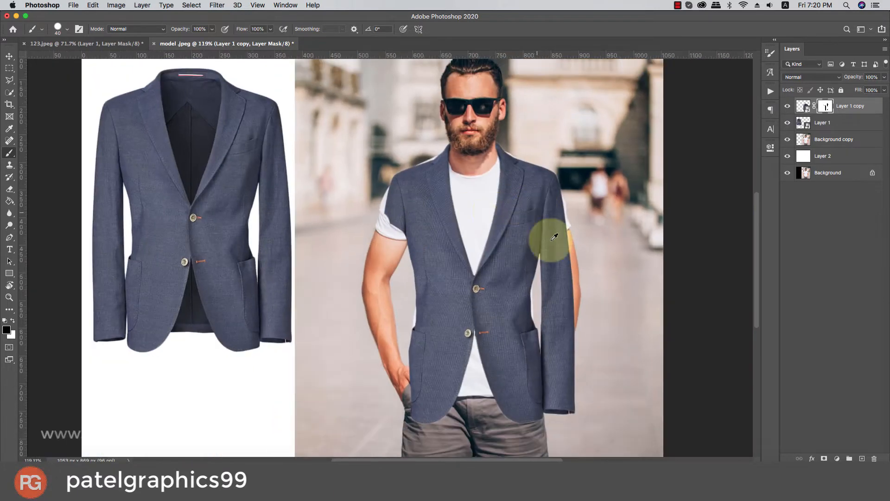
{"action": "scroll", "coordinate": [551, 243], "scroll_direction": "up", "scroll_amount": 7}
{"action": "left_click", "coordinate": [533, 276]}
{"action": "left_click", "coordinate": [543, 196], "text": "shift"}
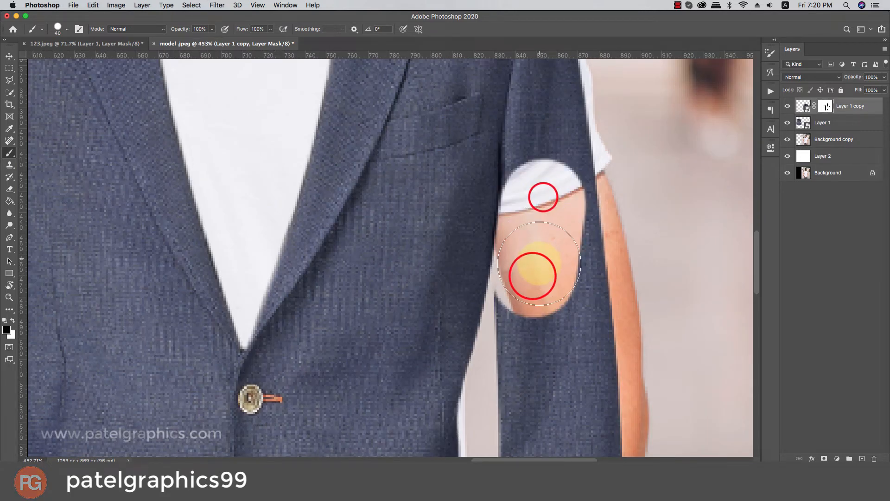
{"action": "scroll", "coordinate": [536, 265], "scroll_direction": "down", "scroll_amount": 3}
{"action": "mouse_move", "coordinate": [525, 206]}
{"action": "left_mouse_down"}
{"action": "mouse_move", "coordinate": [541, 197]}
{"action": "mouse_move", "coordinate": [612, 85]}
{"action": "left_mouse_up"}
{"action": "scroll", "coordinate": [586, 169], "scroll_direction": "down", "scroll_amount": 5}
{"action": "mouse_move", "coordinate": [589, 168]}
{"action": "left_mouse_down"}
{"action": "mouse_move", "coordinate": [591, 216]}
{"action": "mouse_move", "coordinate": [579, 190]}
{"action": "left_mouse_up"}
Step: Mask out the remaining lower right sleeve and cuff to reveal the wrist and hand
{"action": "scroll", "coordinate": [579, 237], "scroll_direction": "up", "scroll_amount": 4}
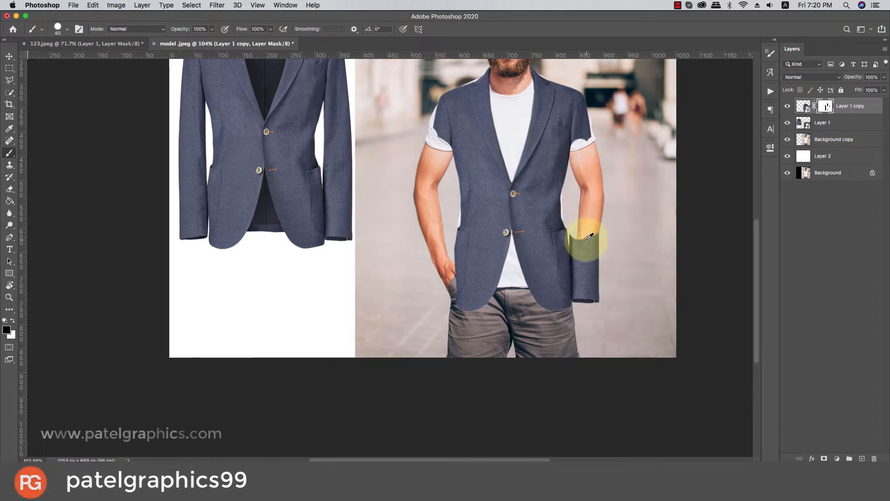
{"action": "left_click", "coordinate": [568, 229]}
{"action": "left_click", "coordinate": [570, 273]}
{"action": "left_click", "coordinate": [571, 304]}
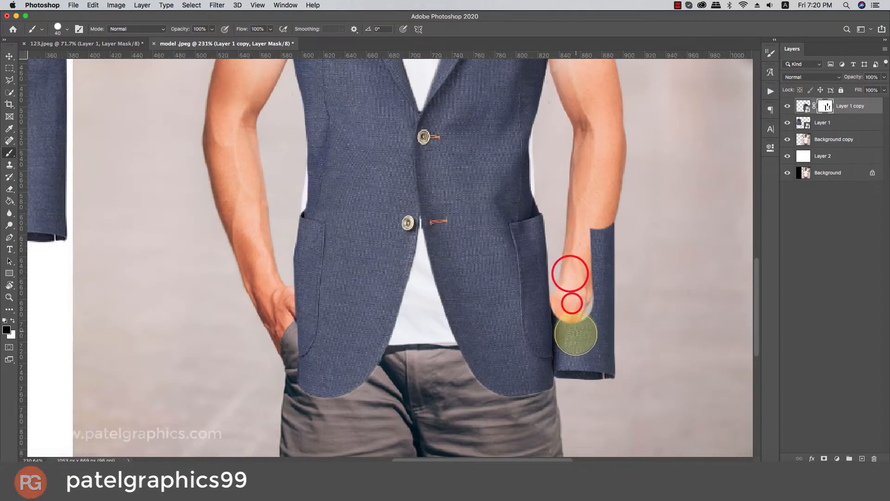
{"action": "left_click", "coordinate": [575, 341]}
{"action": "left_click", "coordinate": [574, 367]}
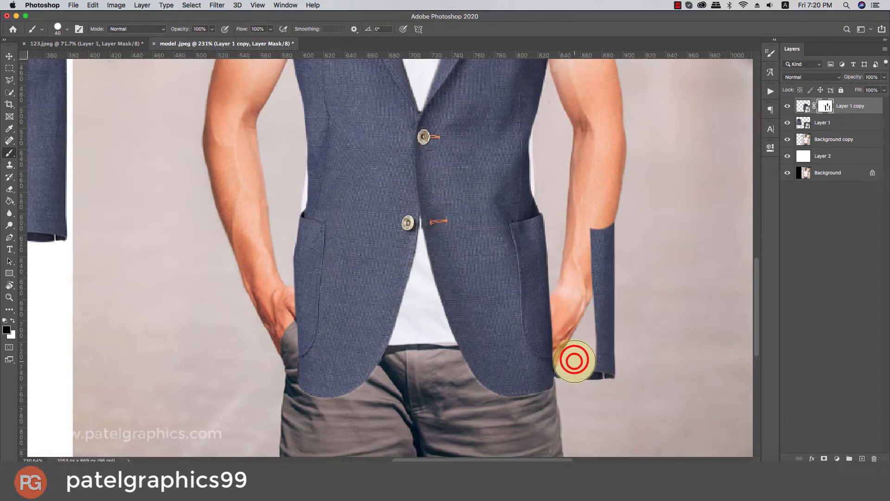
{"action": "mouse_move", "coordinate": [574, 361]}
{"action": "left_mouse_down"}
{"action": "mouse_move", "coordinate": [580, 382]}
{"action": "mouse_move", "coordinate": [574, 360]}
{"action": "mouse_move", "coordinate": [605, 208]}
{"action": "mouse_move", "coordinate": [600, 373]}
{"action": "left_mouse_up"}
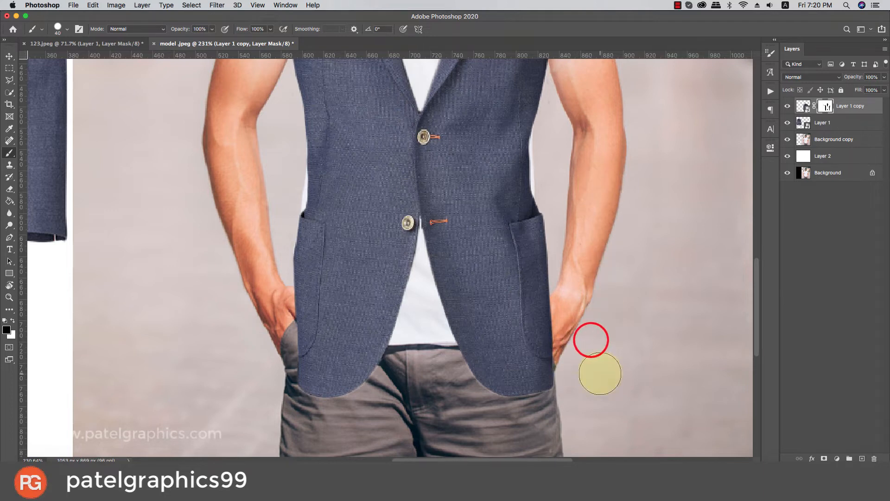
Step: On Layer 1, outline the source jacket's left sleeve from the shoulder to above the cuff with the Polygonal Lasso
{"action": "scroll", "coordinate": [600, 374], "scroll_direction": "down", "scroll_amount": 10}
{"action": "scroll", "coordinate": [484, 254], "scroll_direction": "up", "scroll_amount": 5}
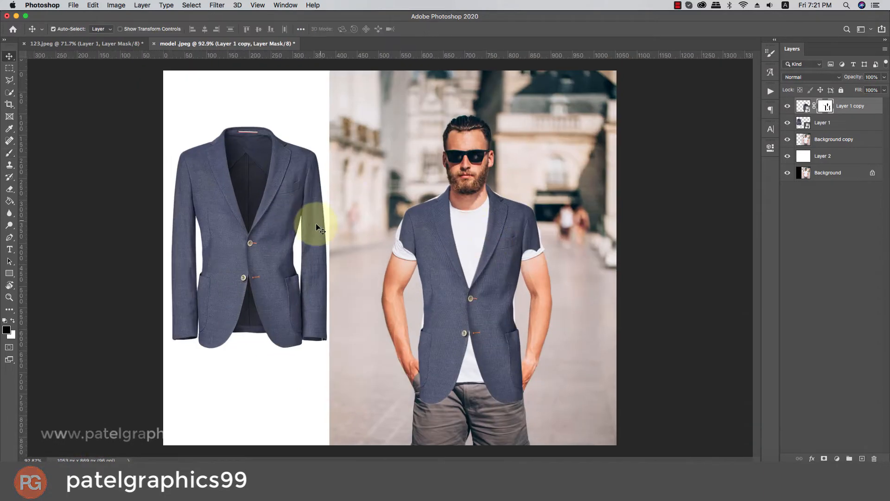
{"action": "left_click", "coordinate": [181, 240]}
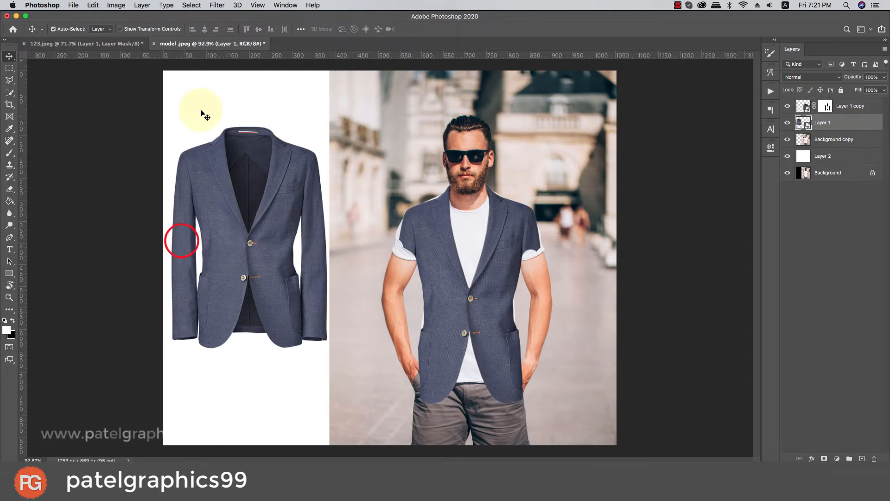
{"action": "left_click", "coordinate": [9, 80]}
{"action": "scroll", "coordinate": [139, 153], "scroll_direction": "up", "scroll_amount": 3}
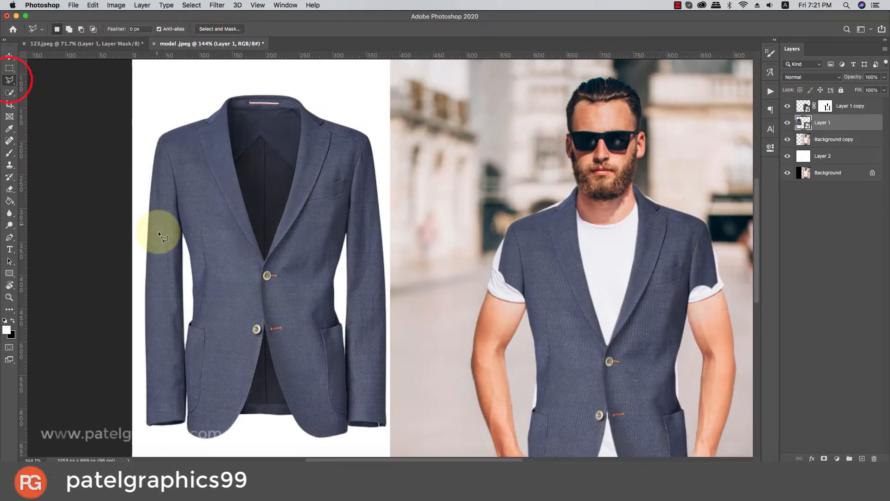
{"action": "left_click", "coordinate": [185, 336]}
{"action": "left_click", "coordinate": [185, 252]}
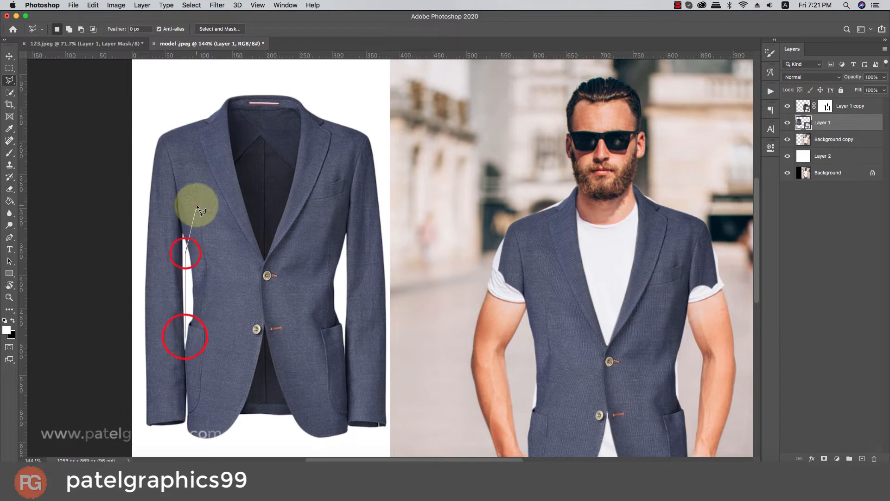
{"action": "left_click", "coordinate": [177, 128]}
{"action": "left_click", "coordinate": [168, 120]}
{"action": "left_click", "coordinate": [141, 143]}
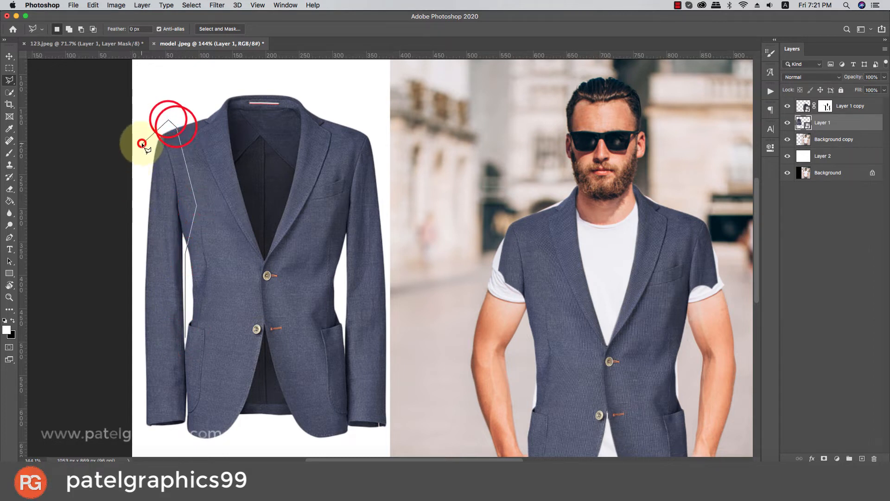
{"action": "left_click", "coordinate": [138, 308]}
{"action": "left_click", "coordinate": [139, 356]}
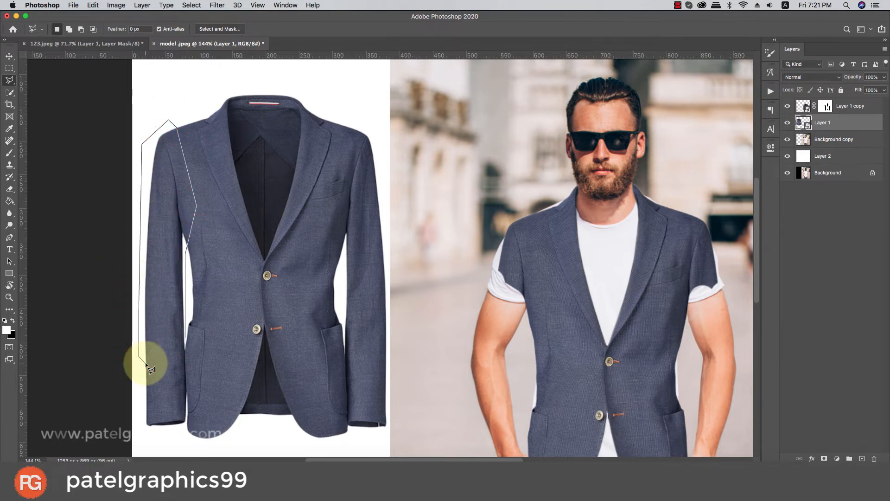
{"action": "double_click", "coordinate": [165, 343]}
Step: Copy the selected sleeve to a new layer and move it onto the model's left-side arm
{"action": "key", "text": "super+c"}
{"action": "key", "text": "super+v"}
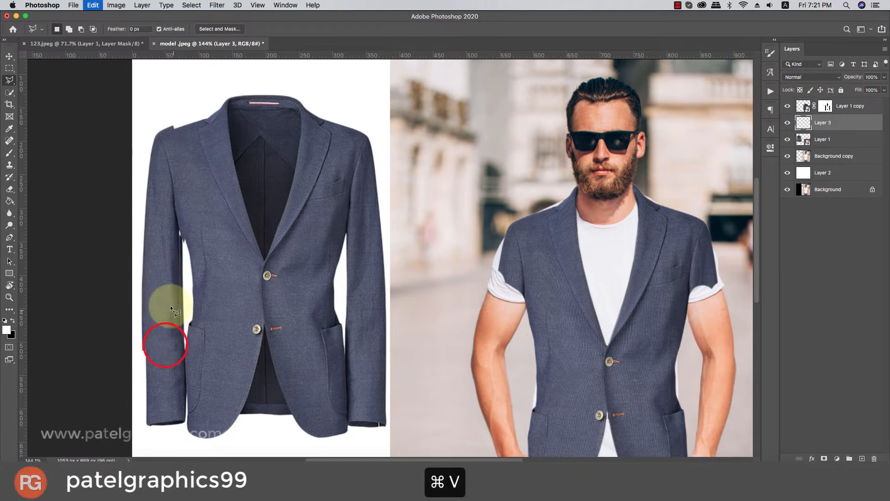
{"action": "key", "text": "v"}
{"action": "left_click_drag", "start_coordinate": [171, 305], "coordinate": [501, 386]}
Step: Place the sleeve layer above Layer 1 copy and lower its opacity to 73%
{"action": "scroll", "coordinate": [496, 347], "scroll_direction": "up", "scroll_amount": 1}
{"action": "left_click_drag", "start_coordinate": [829, 124], "coordinate": [833, 102]}
{"action": "left_click", "coordinate": [884, 78]}
{"action": "scroll", "coordinate": [555, 237], "scroll_direction": "down", "scroll_amount": 2}
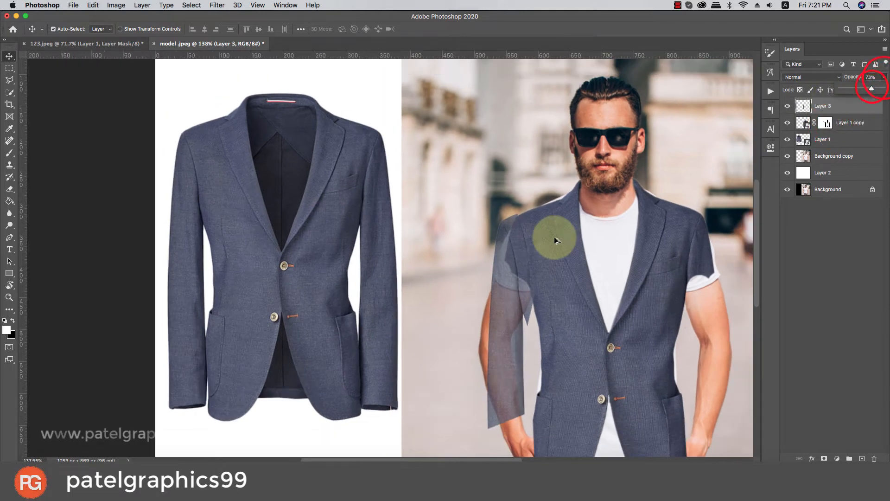
Step: Free-transform the sleeve, rotating it about 4.5° and aligning its top with the jacket's shoulder
{"action": "key", "text": "super+t"}
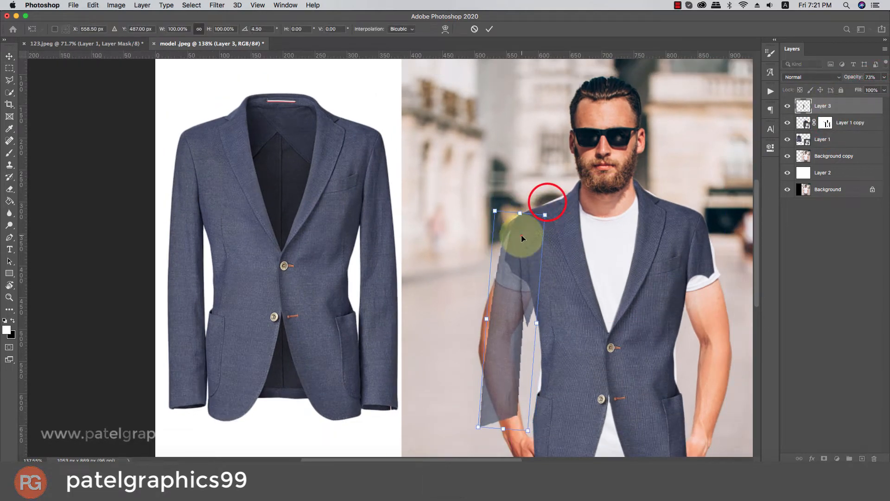
{"action": "left_click_drag", "start_coordinate": [521, 235], "coordinate": [524, 234]}
{"action": "scroll", "coordinate": [508, 304], "scroll_direction": "up", "scroll_amount": 3}
Step: Warp the upper sleeve on Layer 3, bending its outer edge along the model's arm and pulling its lower outer corner to the elbow
{"action": "right_click", "coordinate": [507, 306]}
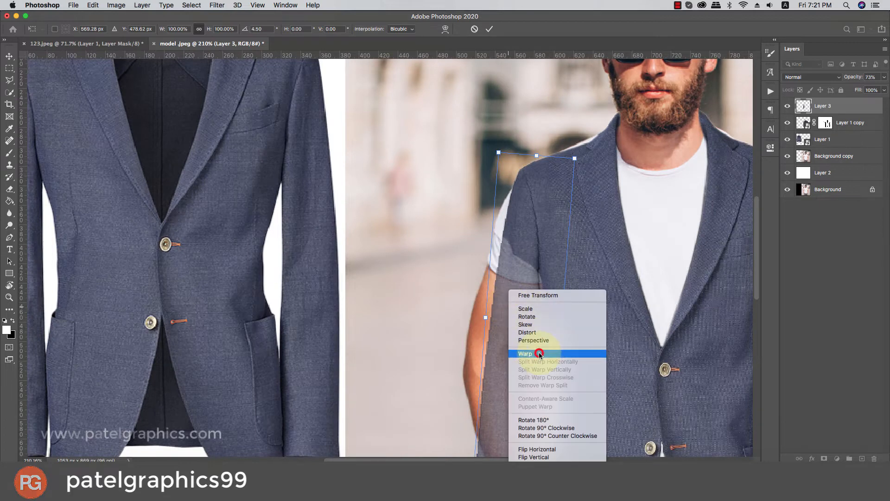
{"action": "left_click", "coordinate": [538, 354]}
{"action": "left_click_drag", "start_coordinate": [491, 366], "coordinate": [467, 348]}
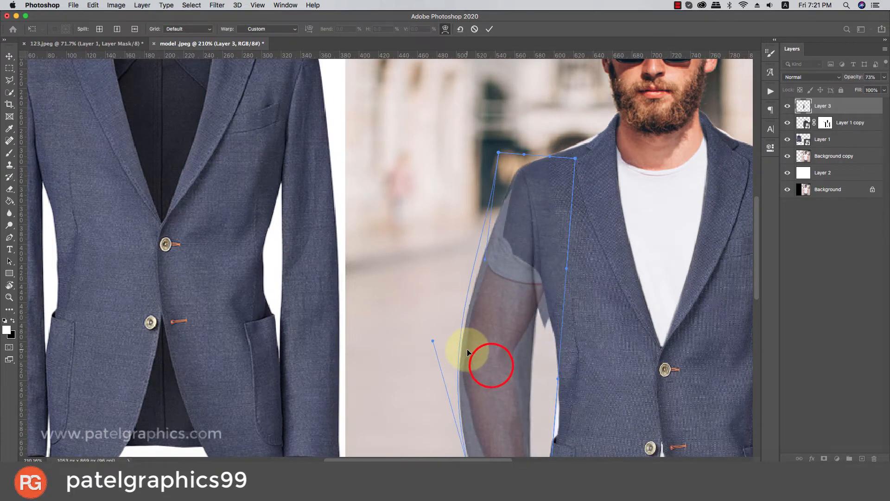
{"action": "left_click_drag", "start_coordinate": [531, 365], "coordinate": [491, 294]}
{"action": "scroll", "coordinate": [512, 363], "scroll_direction": "down", "scroll_amount": 2}
{"action": "left_click_drag", "start_coordinate": [466, 377], "coordinate": [458, 324]}
{"action": "left_click_drag", "start_coordinate": [462, 278], "coordinate": [469, 280]}
Step: Warp the upper sleeve's inner edge, lower inner corner and shoulder corner to follow the arm and jacket, and apply the transform
{"action": "left_click_drag", "start_coordinate": [542, 290], "coordinate": [509, 281]}
{"action": "left_click_drag", "start_coordinate": [531, 382], "coordinate": [512, 322]}
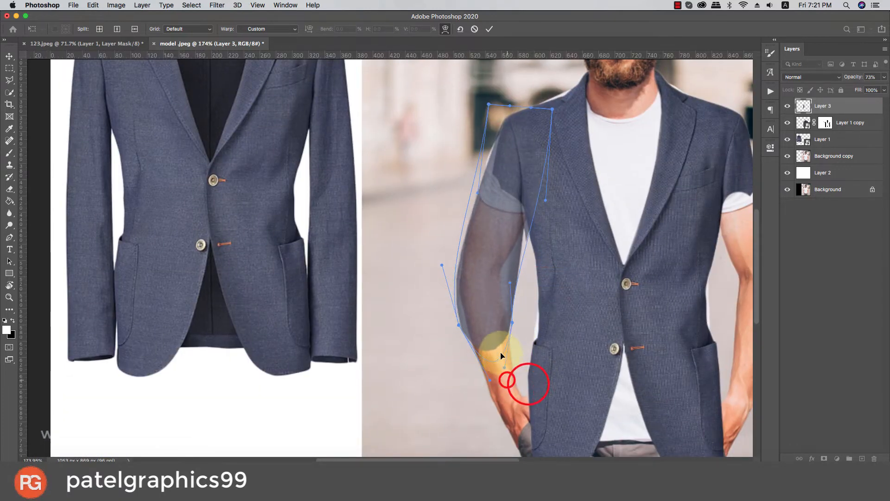
{"action": "left_click_drag", "start_coordinate": [510, 282], "coordinate": [466, 280]}
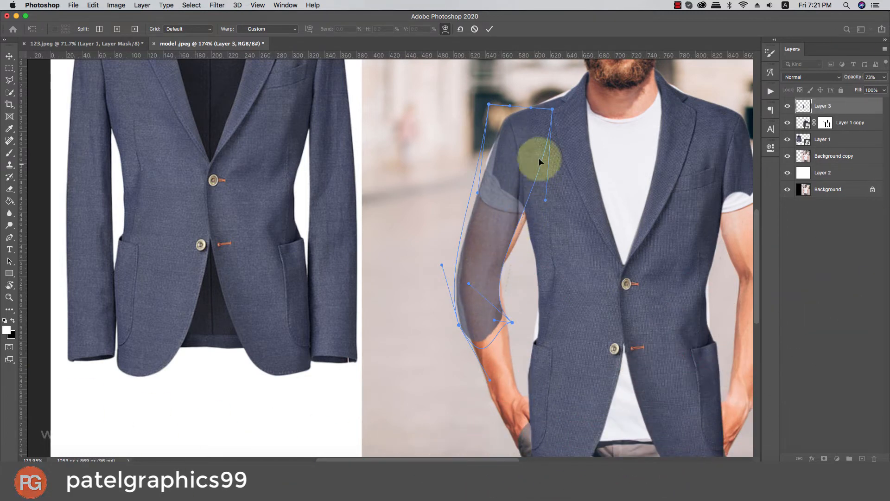
{"action": "mouse_move", "coordinate": [546, 133]}
{"action": "left_mouse_down"}
{"action": "mouse_move", "coordinate": [555, 123]}
{"action": "mouse_move", "coordinate": [547, 121]}
{"action": "left_mouse_up"}
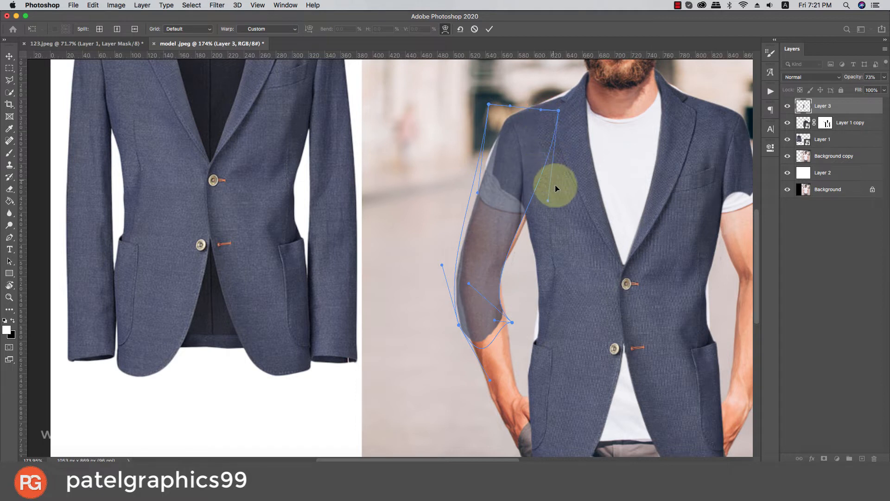
{"action": "left_click_drag", "start_coordinate": [546, 200], "coordinate": [588, 165]}
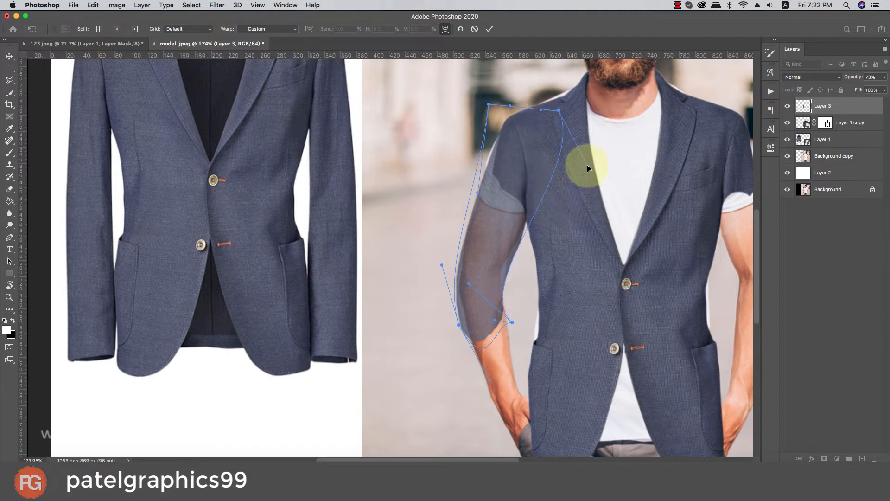
{"action": "left_click", "coordinate": [513, 322]}
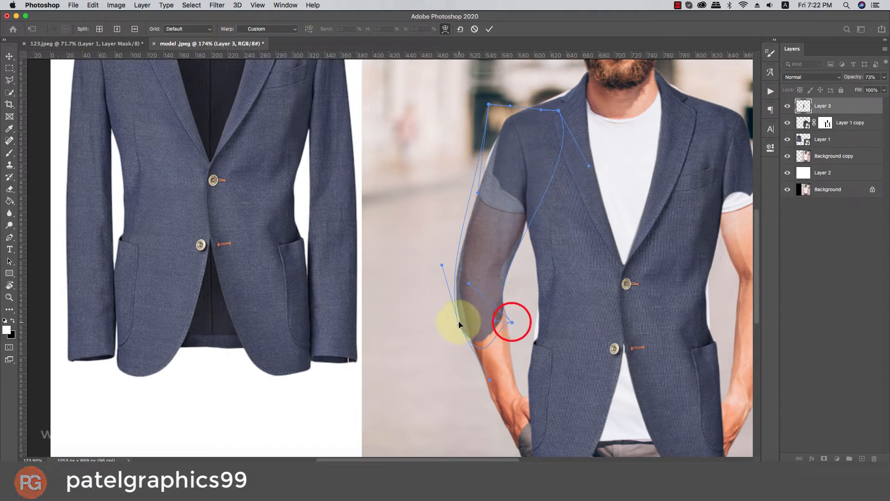
{"action": "left_click_drag", "start_coordinate": [459, 323], "coordinate": [460, 323]}
{"action": "key", "text": "Return"}
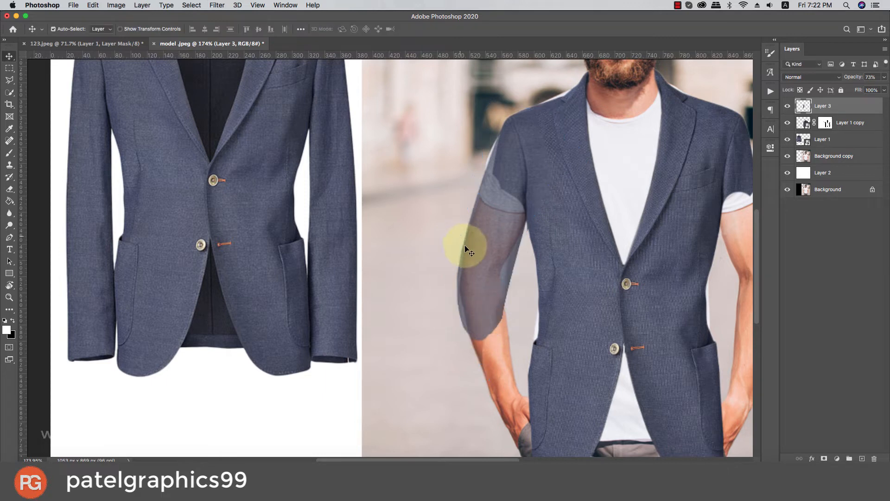
Step: Restore Layer 3 to 100% opacity and fit the whole image in view
{"action": "left_click", "coordinate": [884, 77]}
{"action": "left_click_drag", "start_coordinate": [871, 88], "coordinate": [887, 88]}
{"action": "key", "text": "super+0"}
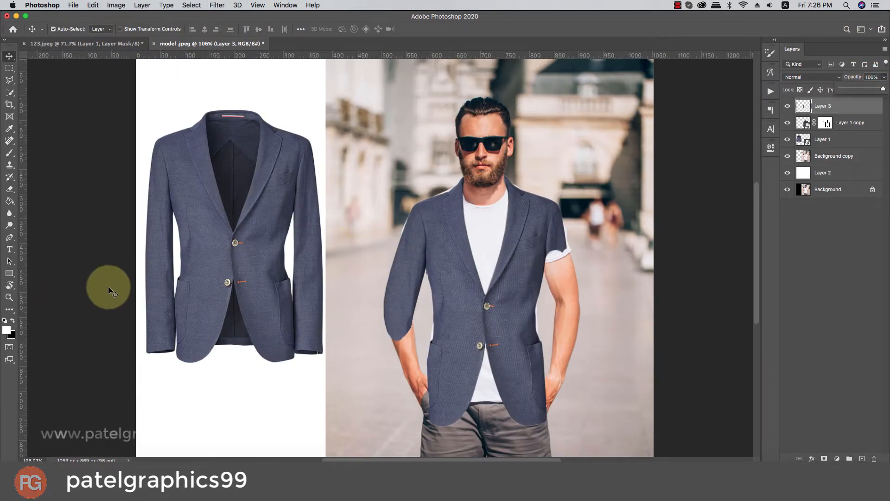
Step: On Layer 1, outline the lower part of the source jacket's left sleeve, including the cuff, with the Polygonal Lasso
{"action": "left_click", "coordinate": [160, 284]}
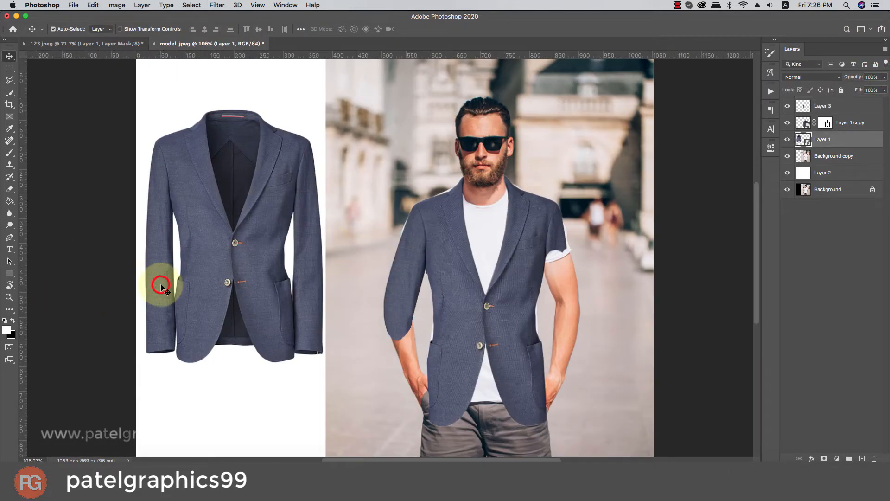
{"action": "left_click", "coordinate": [9, 82]}
{"action": "scroll", "coordinate": [139, 351], "scroll_direction": "up", "scroll_amount": 3}
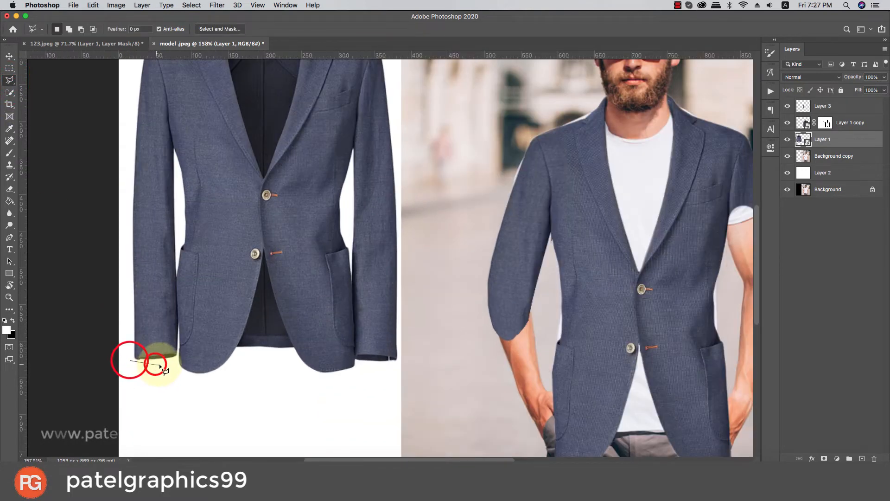
{"action": "scroll", "coordinate": [161, 366], "scroll_direction": "up", "scroll_amount": 2}
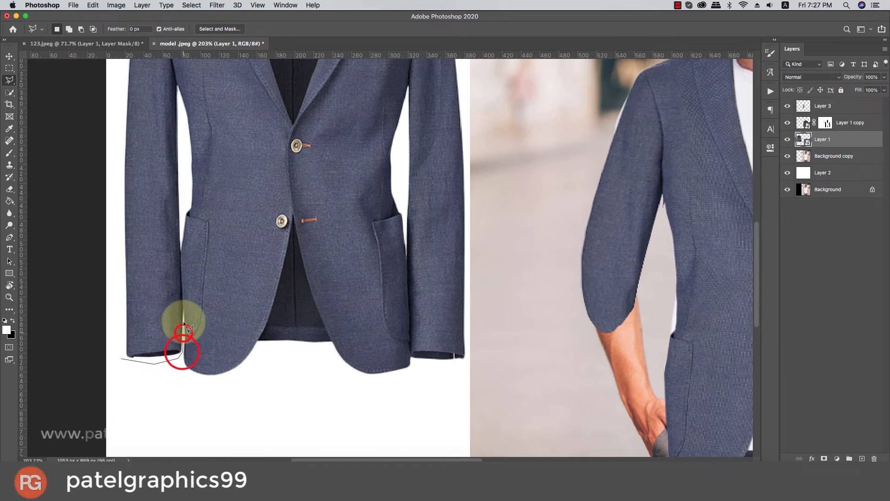
{"action": "left_click", "coordinate": [182, 301]}
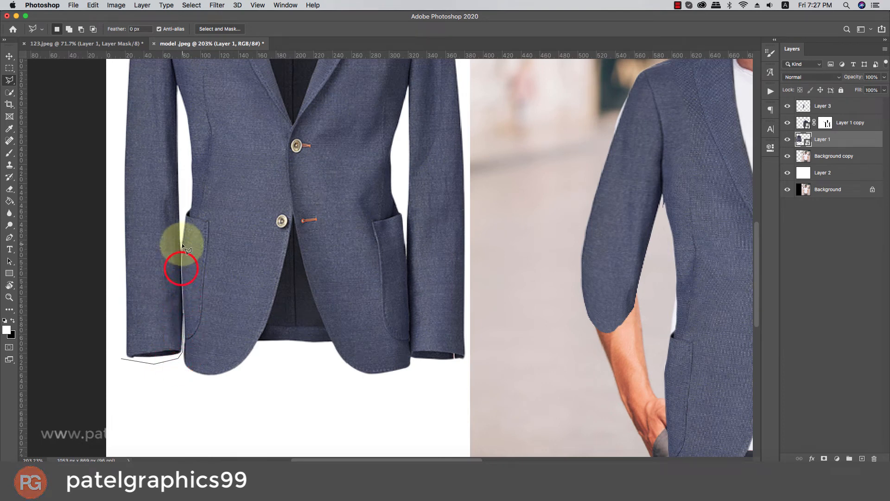
{"action": "left_click", "coordinate": [181, 243]}
{"action": "left_click", "coordinate": [181, 175]}
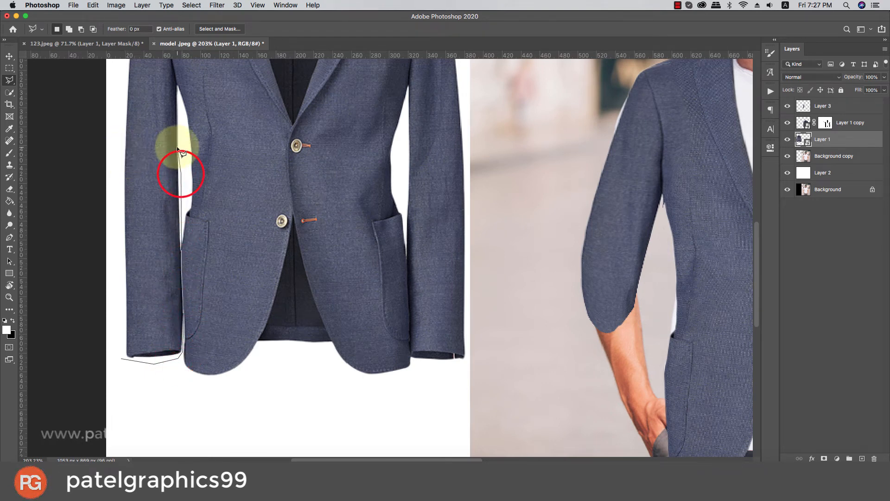
{"action": "left_click", "coordinate": [178, 148]}
{"action": "left_click", "coordinate": [115, 139]}
{"action": "double_click", "coordinate": [116, 335]}
Step: Copy the selected lower sleeve to a new layer and move it onto the photo beside the model's left-side forearm
{"action": "key", "text": "super+c"}
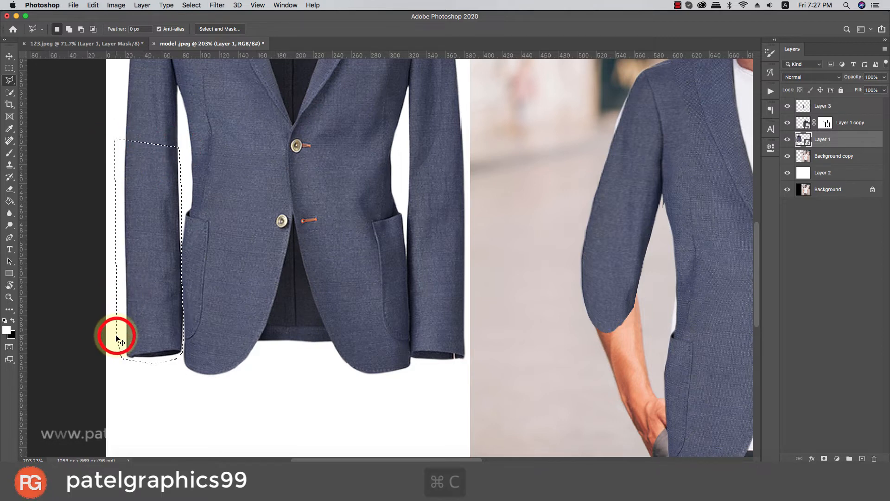
{"action": "key", "text": "super+v"}
{"action": "key", "text": "v"}
{"action": "left_click_drag", "start_coordinate": [144, 281], "coordinate": [518, 341]}
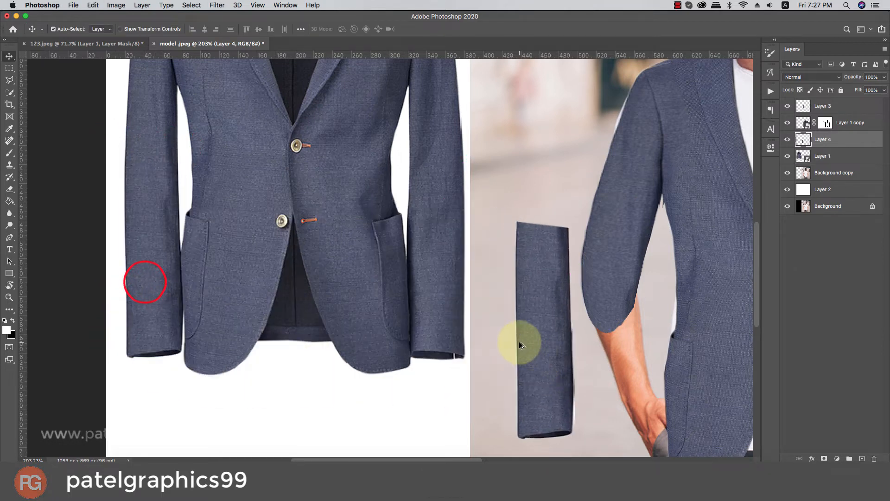
{"action": "scroll", "coordinate": [519, 341], "scroll_direction": "down", "scroll_amount": 5}
{"action": "scroll", "coordinate": [413, 372], "scroll_direction": "up", "scroll_amount": 5}
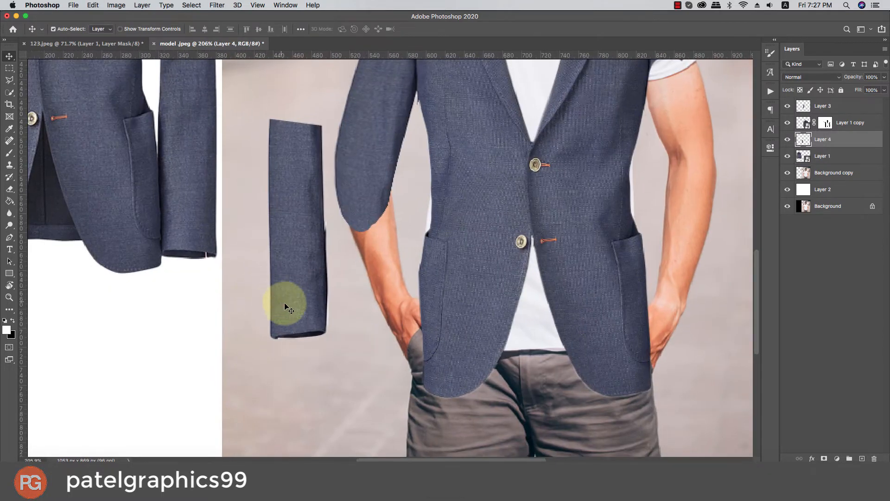
{"action": "mouse_move", "coordinate": [284, 303]}
{"action": "left_mouse_down"}
{"action": "mouse_move", "coordinate": [318, 303]}
{"action": "mouse_move", "coordinate": [292, 318]}
{"action": "left_mouse_up"}
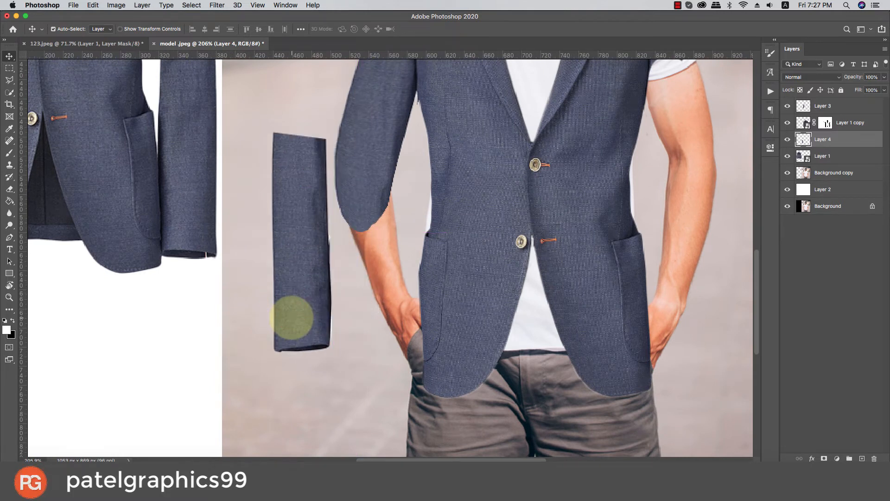
Step: Try to erase the white fringe along the lower sleeve piece with a soft 45 px Eraser, and undo the strokes
{"action": "key", "text": "e"}
{"action": "right_click", "coordinate": [358, 296]}
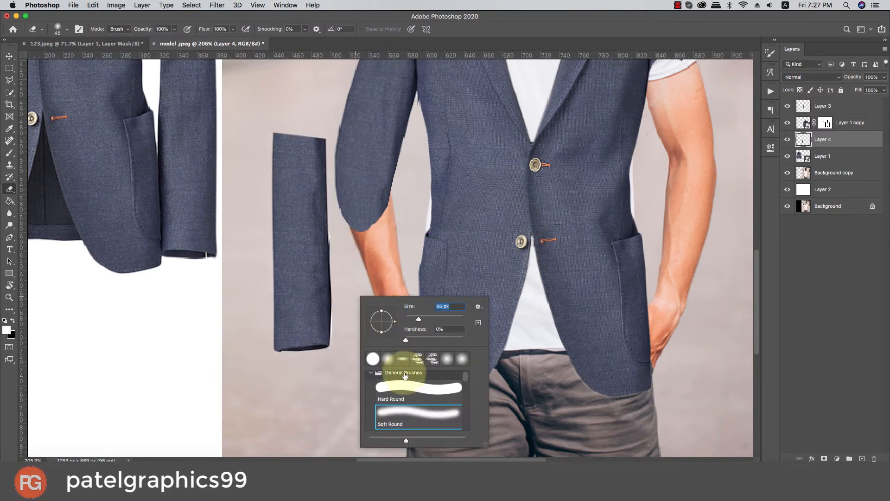
{"action": "left_click", "coordinate": [403, 375]}
{"action": "left_click", "coordinate": [355, 263]}
{"action": "left_click", "coordinate": [344, 237]}
{"action": "key", "text": "super+z"}
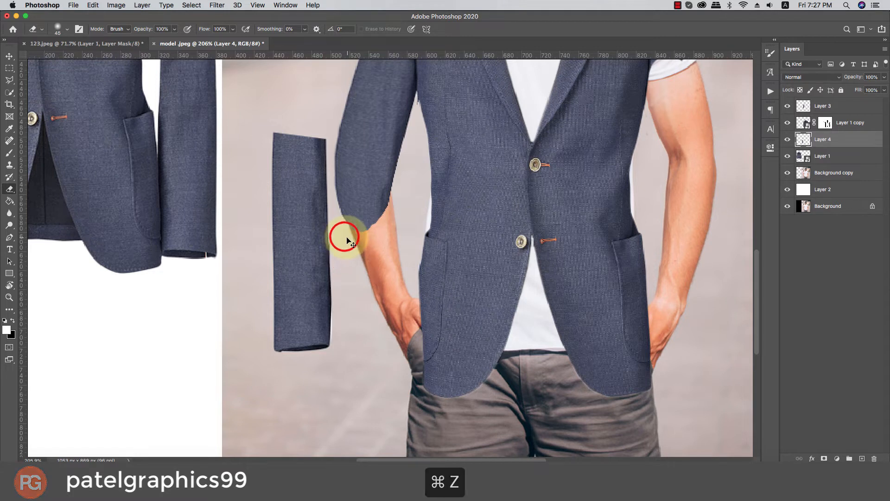
Step: Erase the white fringe along the lower sleeve piece's inner edge with a hard round 45 px Eraser
{"action": "right_click", "coordinate": [362, 228]}
{"action": "left_click", "coordinate": [404, 319]}
{"action": "left_click", "coordinate": [350, 218]}
{"action": "left_click", "coordinate": [350, 218]}
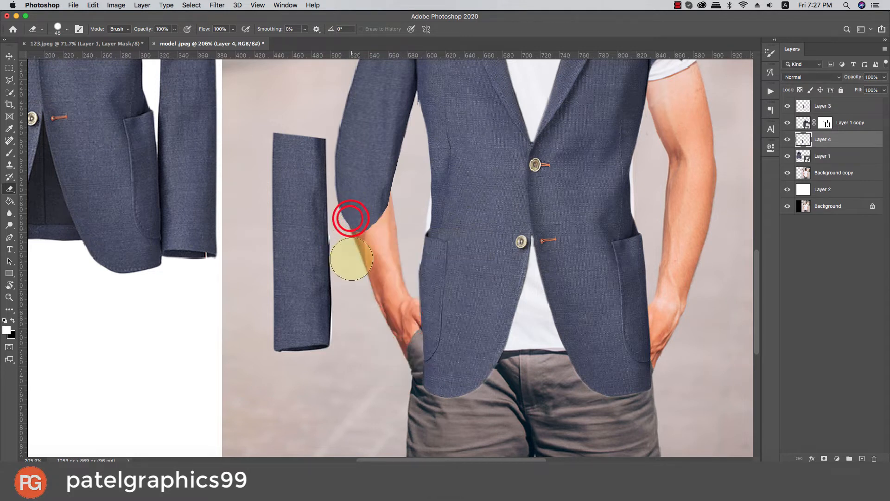
{"action": "left_click", "coordinate": [352, 294]}
{"action": "left_click", "coordinate": [351, 319]}
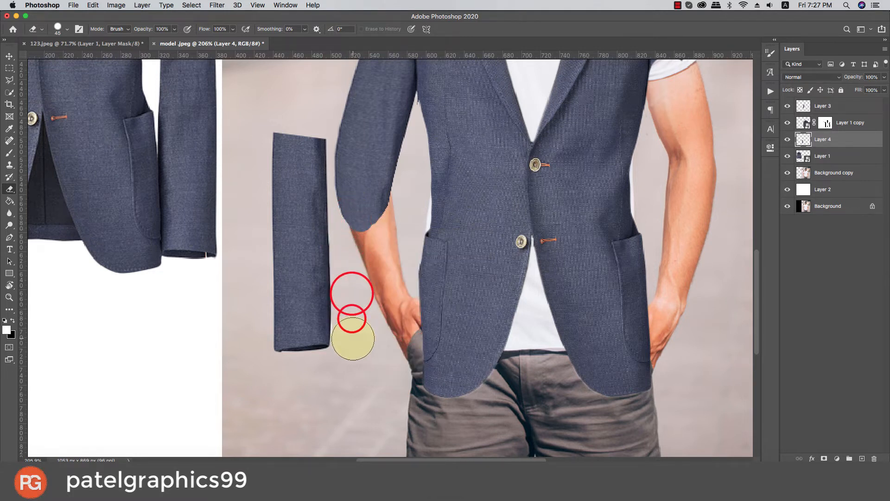
Step: Move the lower sleeve over the model's forearm, lower its opacity to 71% and free-transform it with a rotation of about -26°
{"action": "key", "text": "v"}
{"action": "mouse_move", "coordinate": [313, 306]}
{"action": "left_mouse_down"}
{"action": "mouse_move", "coordinate": [391, 261]}
{"action": "mouse_move", "coordinate": [400, 271]}
{"action": "left_mouse_up"}
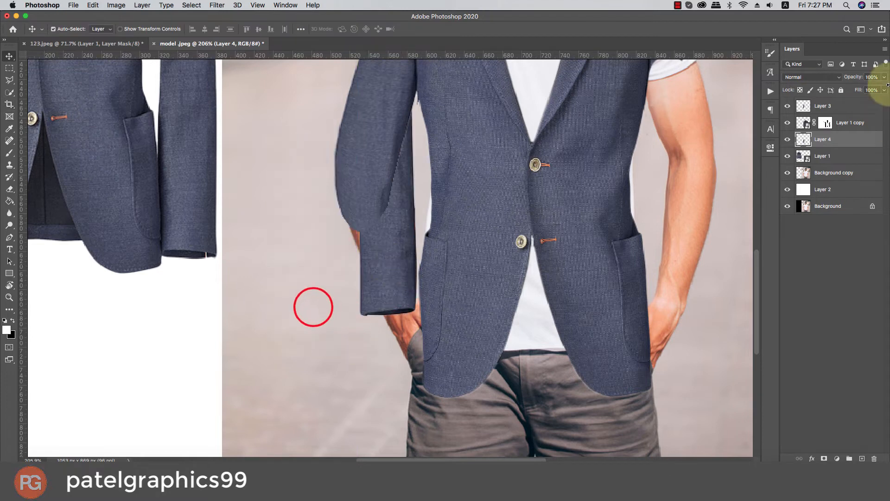
{"action": "left_click_drag", "start_coordinate": [872, 88], "coordinate": [870, 88]}
{"action": "key", "text": "ctrl+t"}
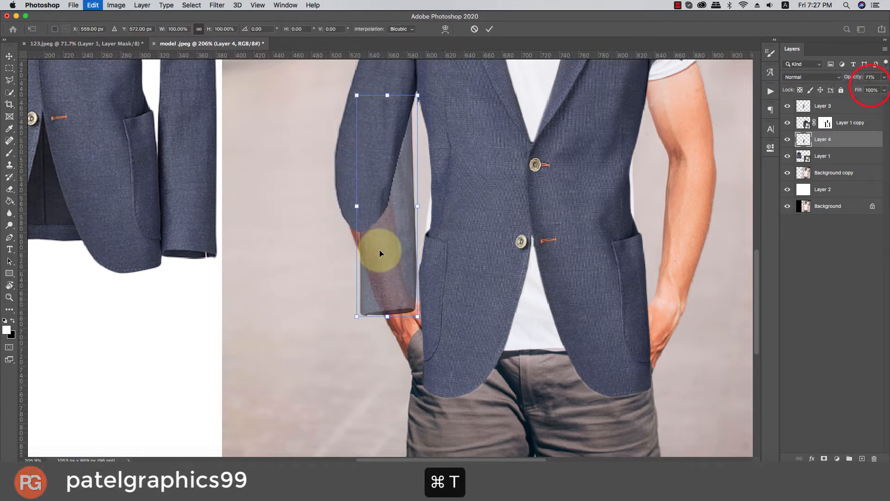
{"action": "left_click_drag", "start_coordinate": [448, 360], "coordinate": [371, 291]}
Step: Warp the lower sleeve, pulling its two upper corners beneath the upper sleeve and curving its inner edge along the arm
{"action": "right_click", "coordinate": [350, 192]}
{"action": "left_click", "coordinate": [370, 255]}
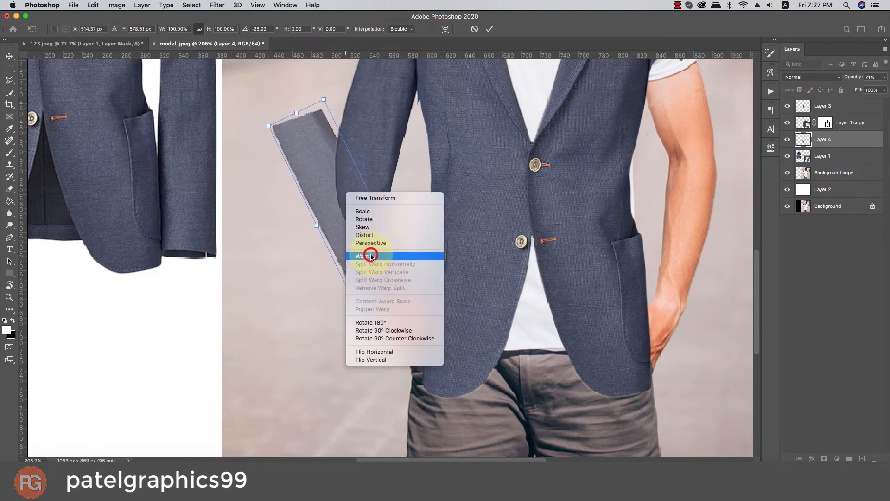
{"action": "left_click_drag", "start_coordinate": [322, 99], "coordinate": [401, 109]}
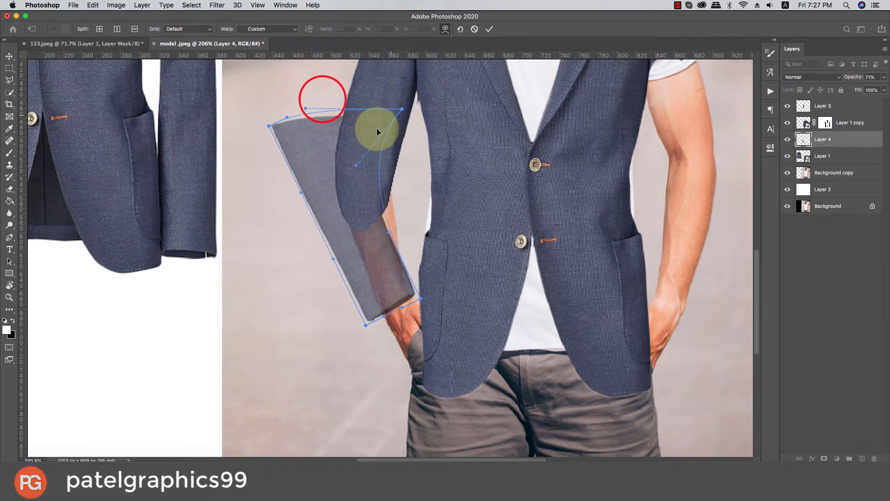
{"action": "left_click_drag", "start_coordinate": [271, 125], "coordinate": [360, 127]}
{"action": "left_click", "coordinate": [369, 167]}
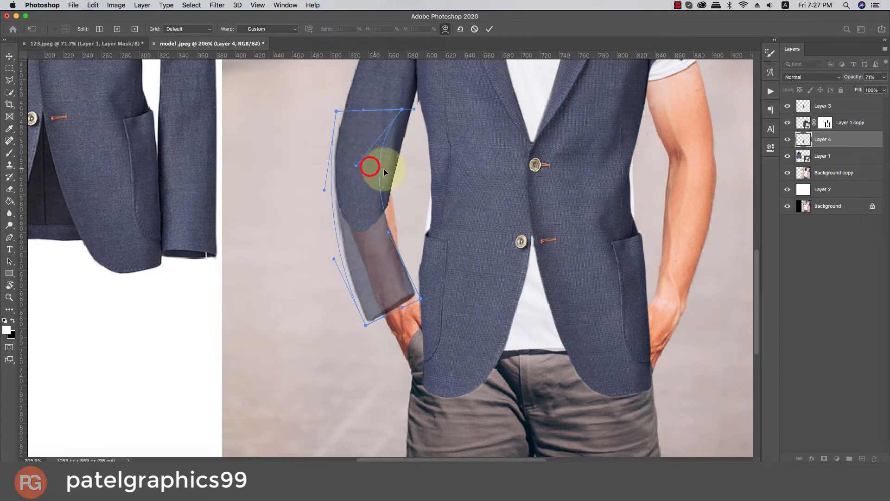
{"action": "left_click_drag", "start_coordinate": [355, 165], "coordinate": [405, 170]}
{"action": "left_click_drag", "start_coordinate": [401, 110], "coordinate": [414, 111]}
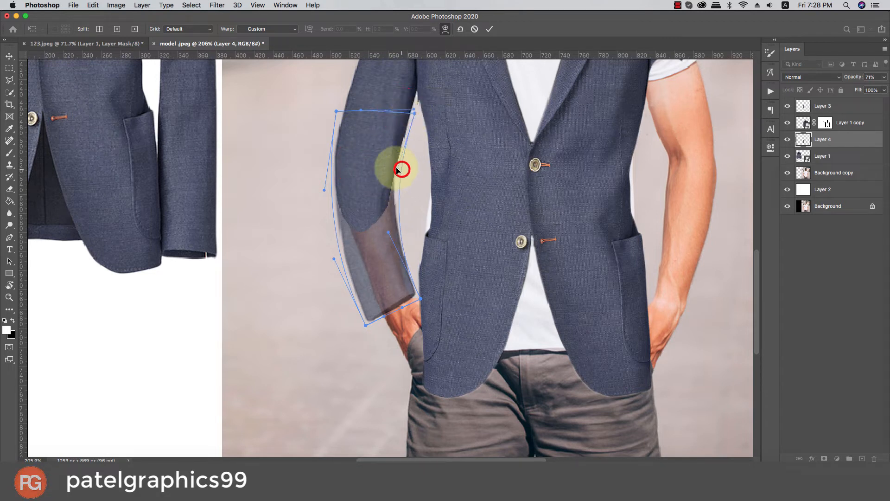
Step: Refine the lower sleeve's warp at the elbow, outer edge and cuff corners, and apply the transform
{"action": "left_click", "coordinate": [397, 170]}
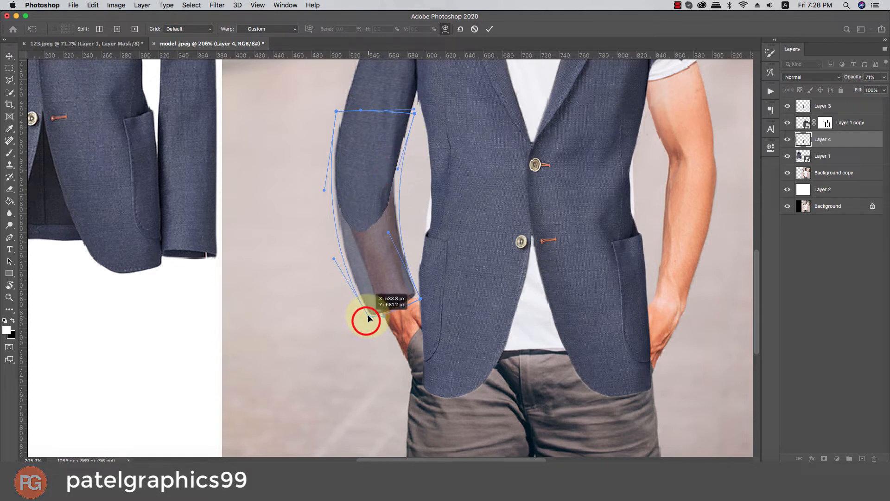
{"action": "left_click_drag", "start_coordinate": [371, 319], "coordinate": [370, 318]}
{"action": "left_click_drag", "start_coordinate": [347, 255], "coordinate": [337, 225]}
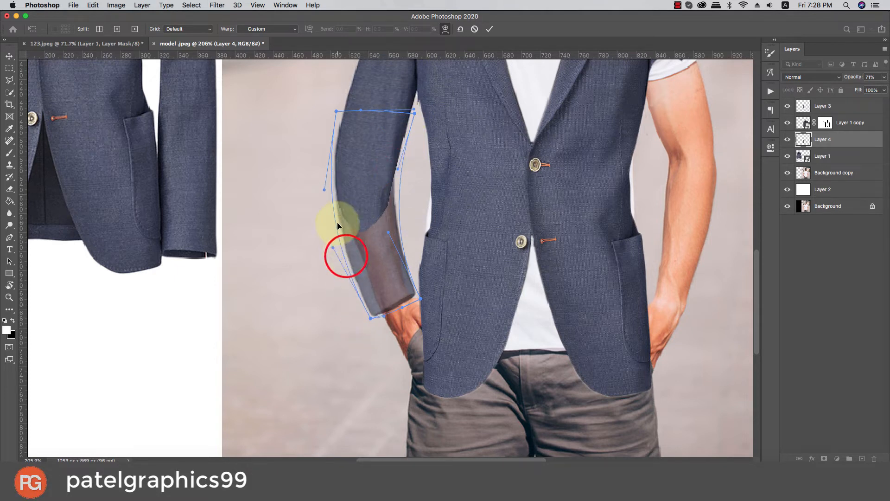
{"action": "left_click_drag", "start_coordinate": [391, 283], "coordinate": [415, 297]}
{"action": "key", "text": "Return"}
Step: Restore Layer 4 to 100% opacity and check how the joined sleeve fits the model's arm
{"action": "left_click_drag", "start_coordinate": [877, 86], "coordinate": [888, 88]}
{"action": "key", "text": "super+0"}
{"action": "scroll", "coordinate": [349, 283], "scroll_direction": "down", "scroll_amount": 3}
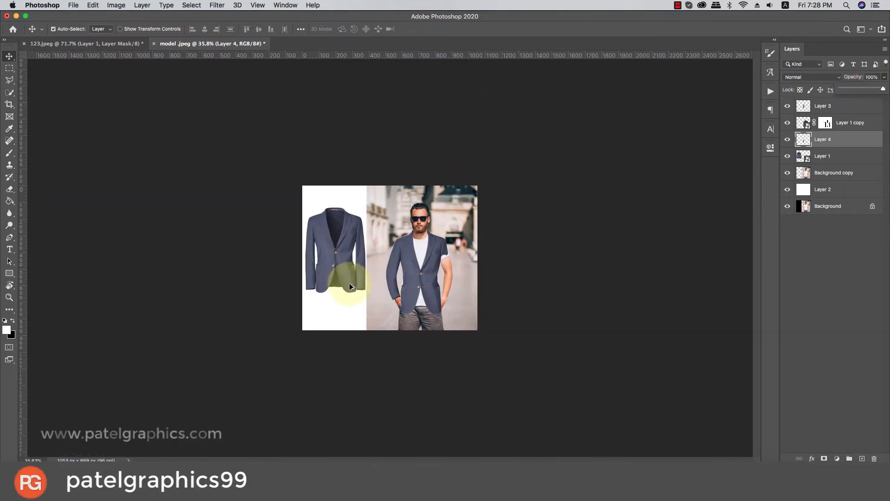
{"action": "scroll", "coordinate": [368, 283], "scroll_direction": "up", "scroll_amount": 8}
{"action": "scroll", "coordinate": [399, 301], "scroll_direction": "down", "scroll_amount": 3}
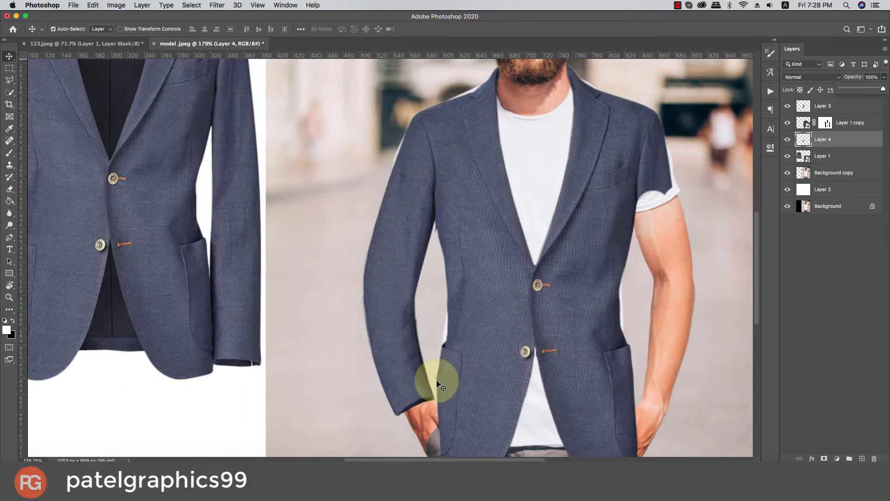
{"action": "scroll", "coordinate": [436, 389], "scroll_direction": "up", "scroll_amount": 2}
Step: Add a layer mask to Layer 4 and paint black with a 25 px brush over the dark lining at the cuff opening
{"action": "left_click", "coordinate": [829, 139]}
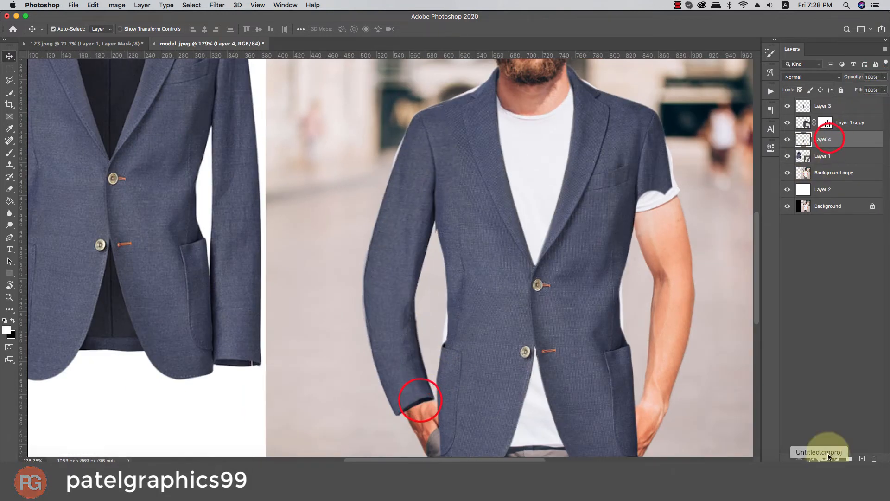
{"action": "left_click", "coordinate": [824, 457]}
{"action": "scroll", "coordinate": [419, 396], "scroll_direction": "up", "scroll_amount": 3}
{"action": "key", "text": "b"}
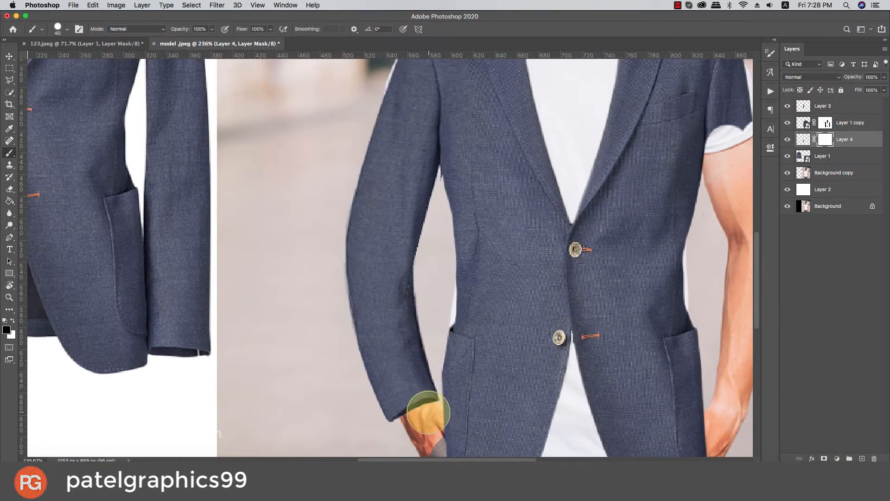
{"action": "right_click", "coordinate": [430, 415]}
{"action": "left_click", "coordinate": [465, 406]}
{"action": "left_click", "coordinate": [478, 239]}
{"action": "key", "text": "bracketleft"}
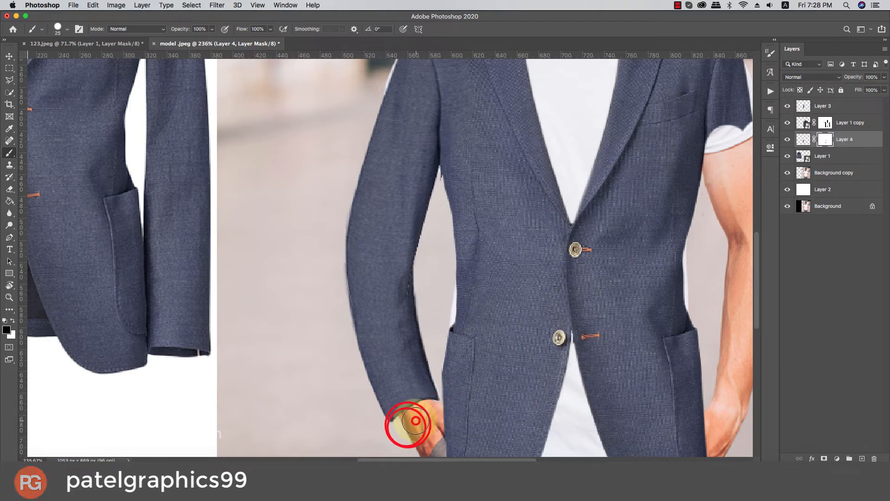
Step: Blend the upper sleeve's shoulder edge on Layer 3 into the jacket with a Soft Round eraser, enlarging it to 60 px
{"action": "scroll", "coordinate": [429, 414], "scroll_direction": "down", "scroll_amount": 10}
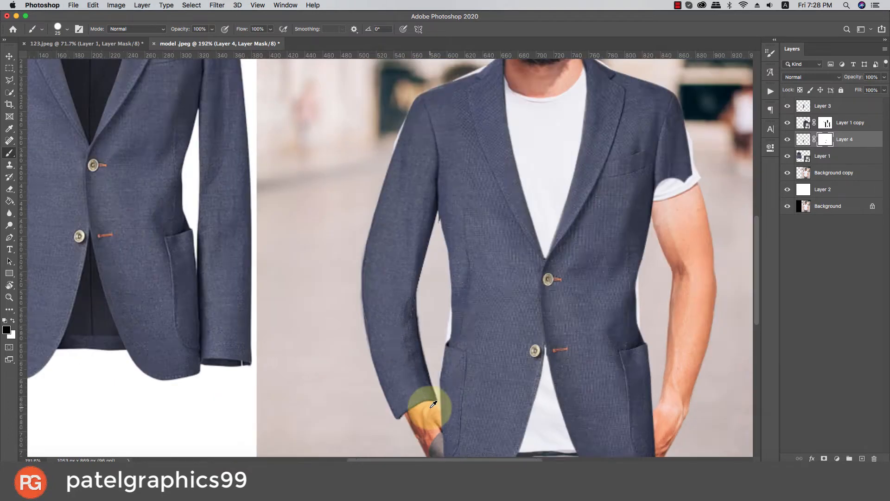
{"action": "scroll", "coordinate": [423, 415], "scroll_direction": "up", "scroll_amount": 6}
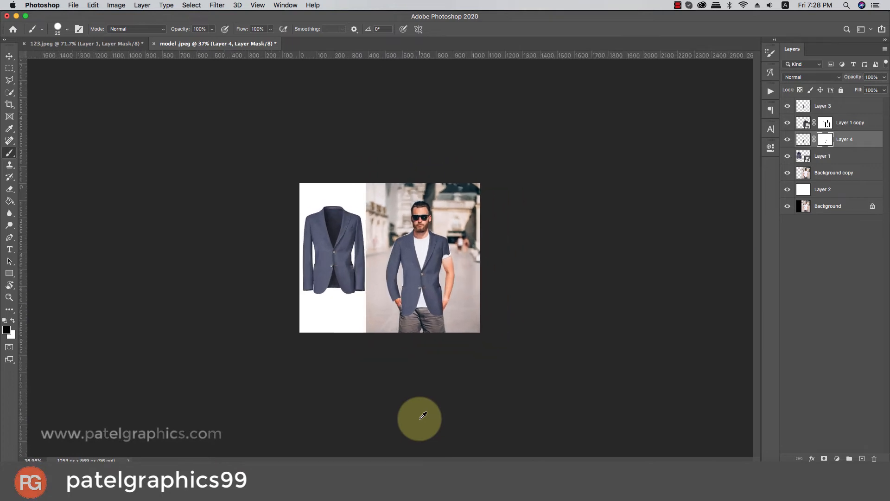
{"action": "scroll", "coordinate": [363, 194], "scroll_direction": "up", "scroll_amount": 3}
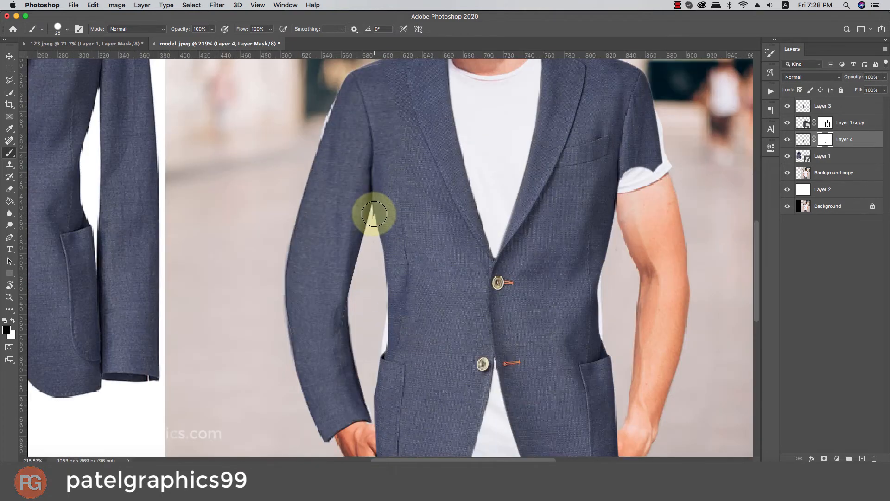
{"action": "key", "text": "v"}
{"action": "left_click", "coordinate": [819, 106]}
{"action": "key", "text": "e"}
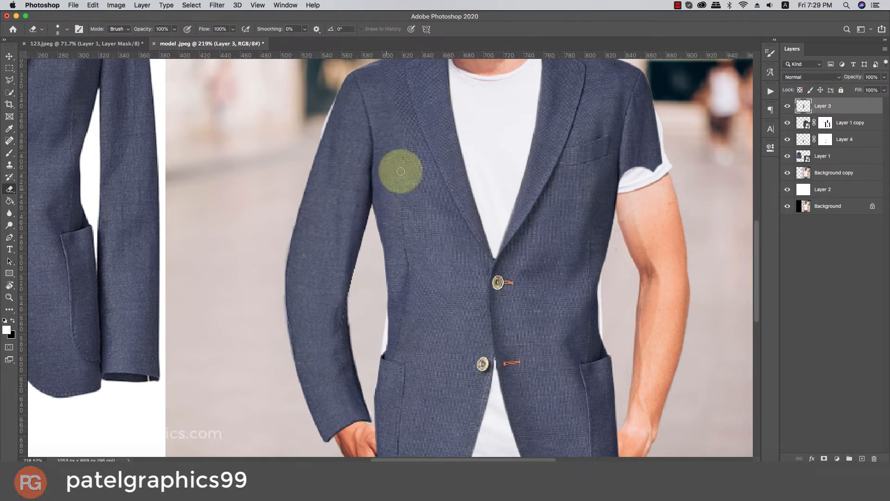
{"action": "key", "text": "bracketright"}
{"action": "key", "text": "bracketright"}
{"action": "key", "text": "bracketright"}
{"action": "key", "text": "bracketright"}
{"action": "key", "text": "bracketright"}
{"action": "key", "text": "bracketright"}
{"action": "key", "text": "bracketright"}
{"action": "key", "text": "bracketright"}
{"action": "key", "text": "bracketright"}
{"action": "key", "text": "bracketright"}
{"action": "key", "text": "bracketright"}
{"action": "key", "text": "bracketright"}
{"action": "scroll", "coordinate": [424, 145], "scroll_direction": "up", "scroll_amount": 2}
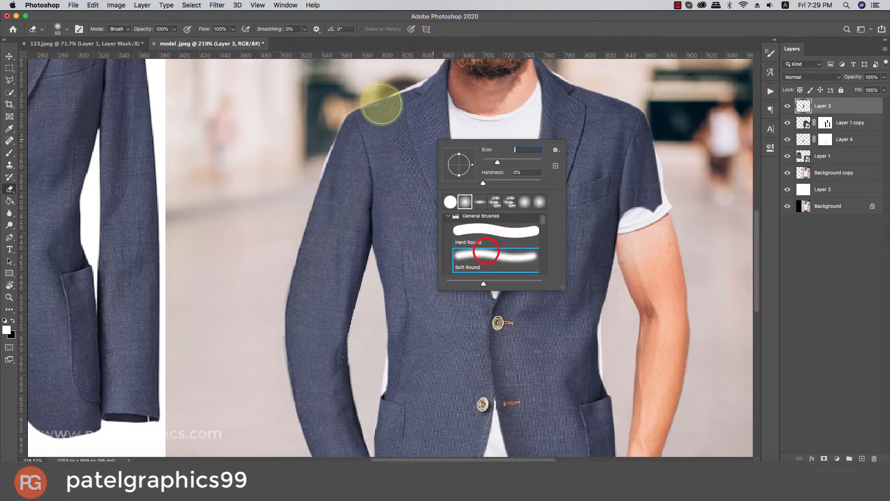
{"action": "left_click", "coordinate": [388, 95]}
{"action": "left_click", "coordinate": [509, 156]}
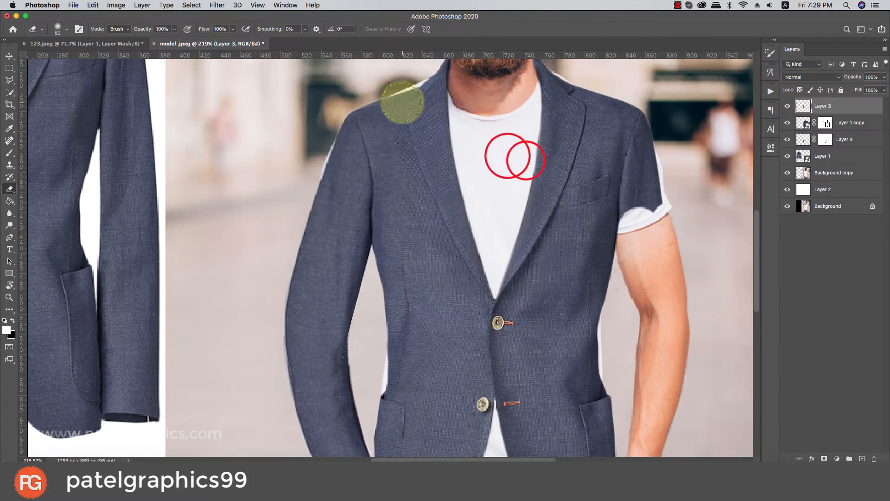
{"action": "left_click", "coordinate": [387, 103]}
{"action": "key", "text": "]"}
{"action": "left_click", "coordinate": [390, 112]}
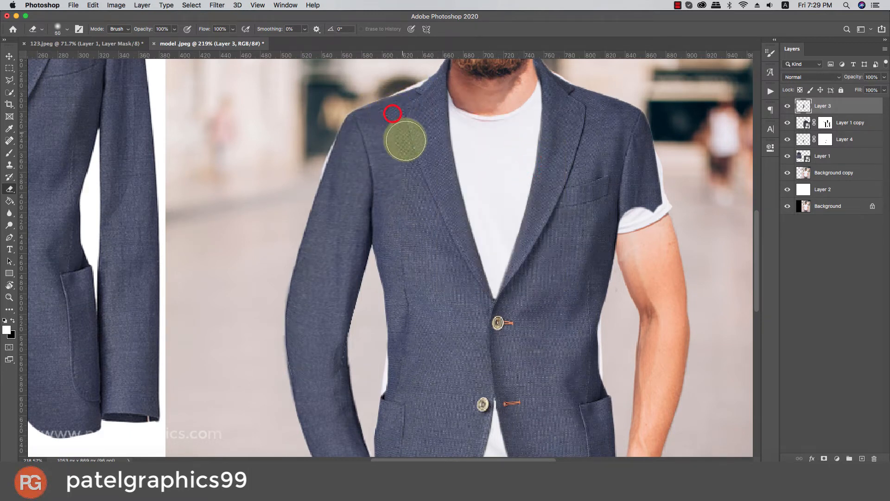
Step: Move Layer 4 above Layer 1 copy and duplicate it together with Layer 3
{"action": "scroll", "coordinate": [413, 248], "scroll_direction": "down", "scroll_amount": 3}
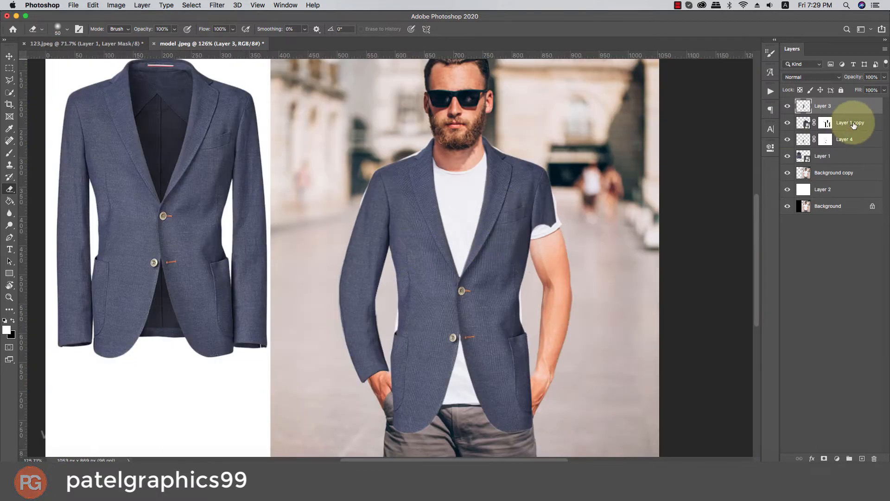
{"action": "left_click_drag", "start_coordinate": [849, 138], "coordinate": [848, 118]}
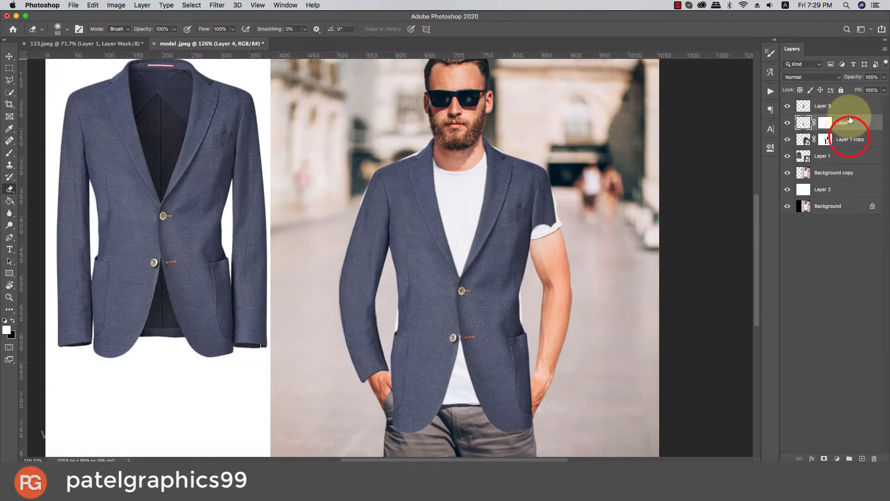
{"action": "left_click", "coordinate": [844, 108], "text": "shift"}
{"action": "key", "text": "super+j"}
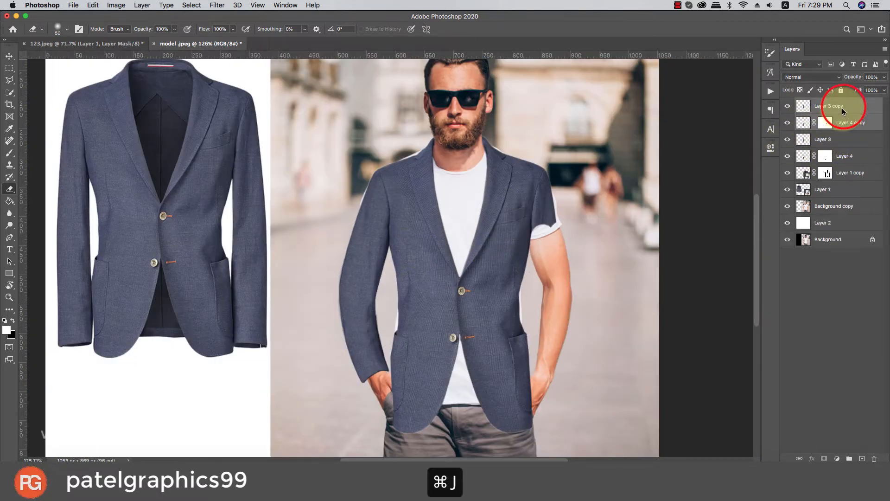
Step: Flip the two duplicated sleeve layers horizontally, place them over the model's bare arm and apply the transform
{"action": "key", "text": "super+t"}
{"action": "right_click", "coordinate": [370, 239]}
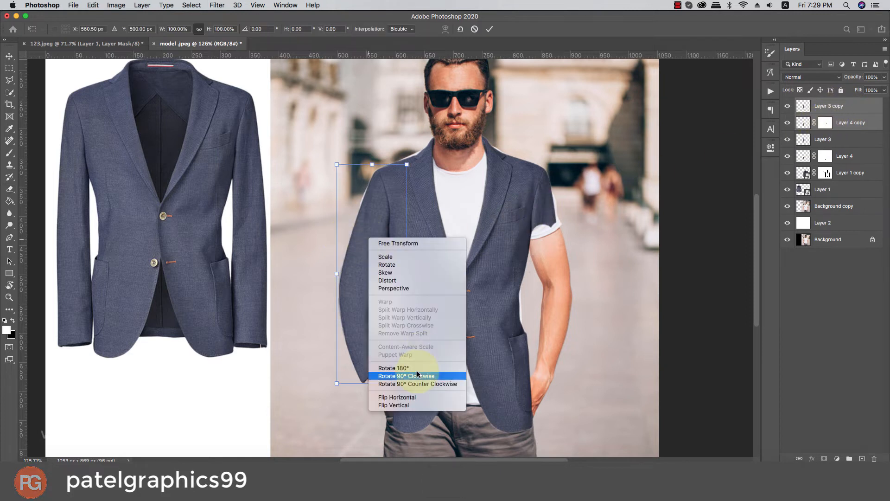
{"action": "left_click", "coordinate": [407, 396]}
{"action": "left_click_drag", "start_coordinate": [382, 265], "coordinate": [554, 270]}
{"action": "key", "text": "Return"}
Step: Warp Layer 3 copy, pulling its two upper corners and top edge outward and slightly up to fit the shoulder
{"action": "scroll", "coordinate": [542, 218], "scroll_direction": "up", "scroll_amount": 3}
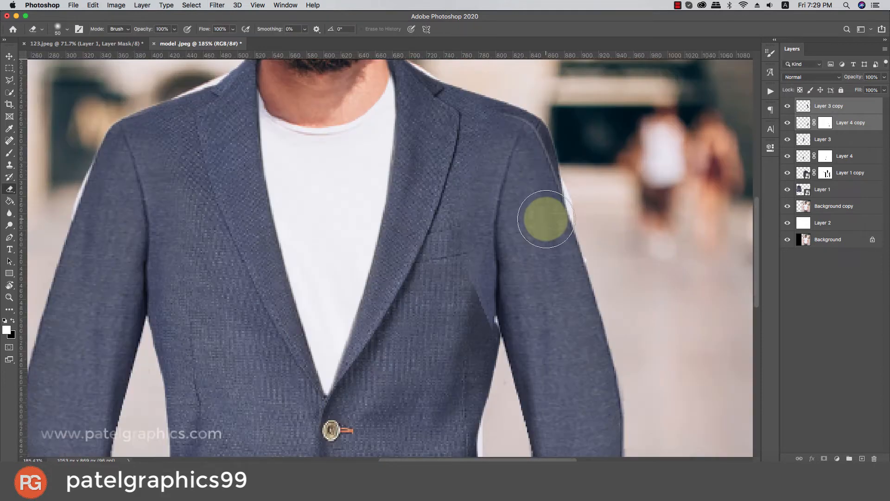
{"action": "left_click", "coordinate": [542, 211]}
{"action": "scroll", "coordinate": [542, 211], "scroll_direction": "down", "scroll_amount": 2}
{"action": "left_click", "coordinate": [845, 314]}
{"action": "left_click", "coordinate": [529, 184]}
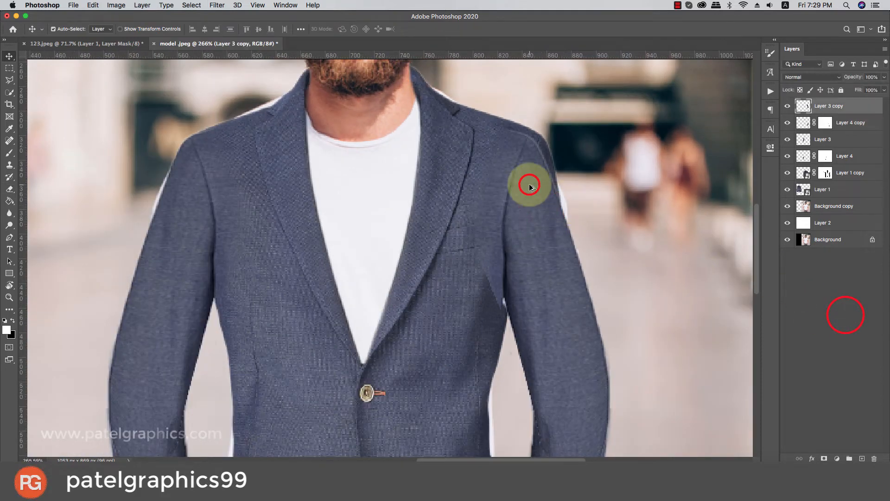
{"action": "scroll", "coordinate": [530, 184], "scroll_direction": "down", "scroll_amount": 1}
{"action": "key", "text": "super+t"}
{"action": "right_click", "coordinate": [530, 187]}
{"action": "left_click", "coordinate": [558, 214]}
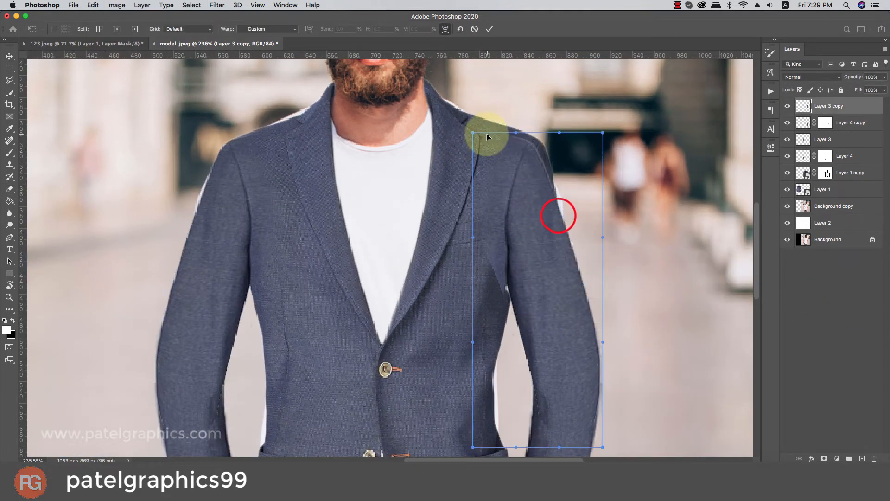
{"action": "left_click_drag", "start_coordinate": [474, 133], "coordinate": [487, 129]}
{"action": "left_click_drag", "start_coordinate": [602, 133], "coordinate": [628, 128]}
{"action": "left_click_drag", "start_coordinate": [559, 133], "coordinate": [576, 127]}
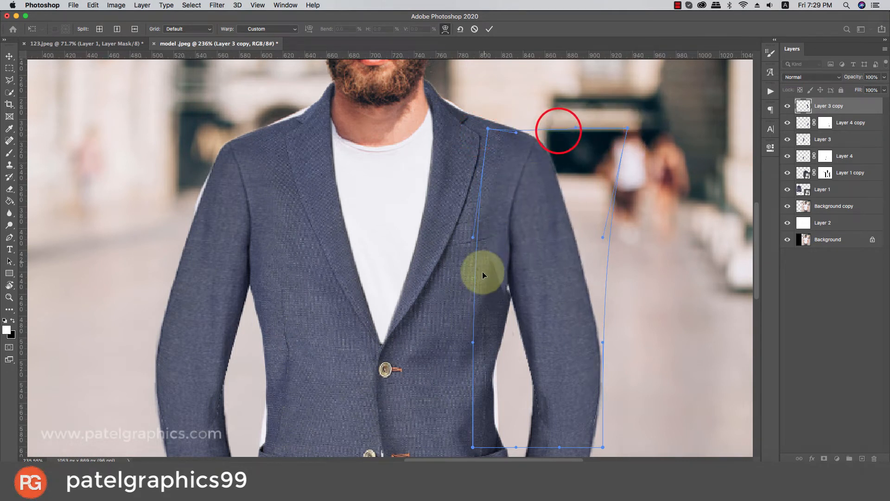
Step: Shift the upper sleeve's inner edge slightly outward at the armpit, raise its inner upper corner and apply the warp
{"action": "left_click_drag", "start_coordinate": [491, 274], "coordinate": [498, 276]}
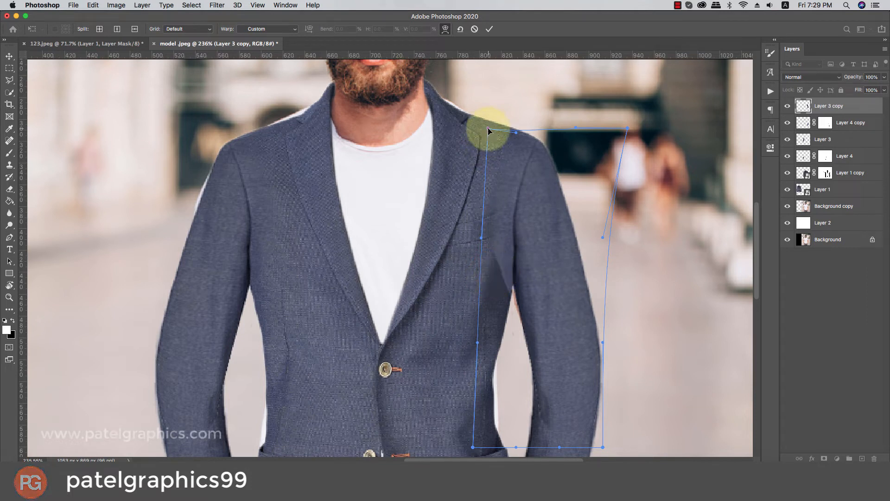
{"action": "left_click_drag", "start_coordinate": [490, 120], "coordinate": [489, 122]}
{"action": "key", "text": "Return"}
Step: Add a layer mask to Layer 3 copy and paint black with a 25 px Soft Round brush over the shoulder and chest overlap
{"action": "left_click", "coordinate": [501, 247]}
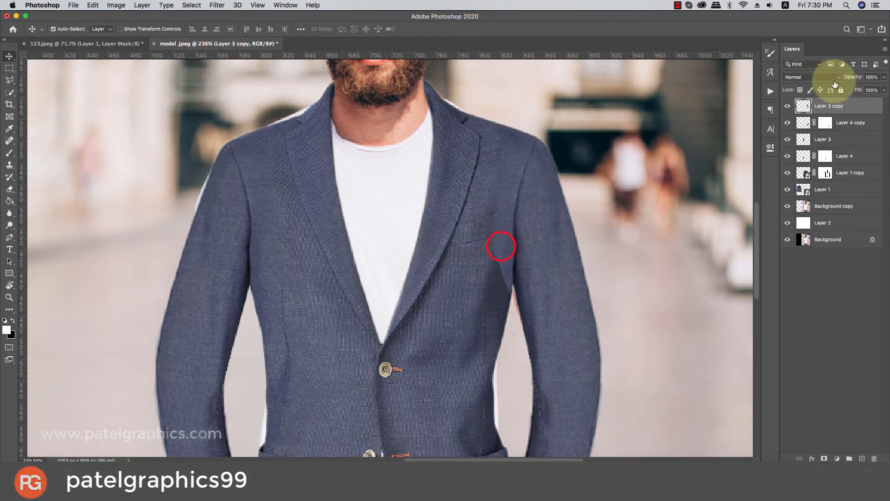
{"action": "left_click", "coordinate": [829, 109]}
{"action": "left_click", "coordinate": [824, 458]}
{"action": "key", "text": "b"}
{"action": "left_click_drag", "start_coordinate": [484, 221], "coordinate": [497, 273]}
{"action": "key", "text": "super+z"}
{"action": "right_click", "coordinate": [485, 250]}
{"action": "left_click", "coordinate": [520, 370]}
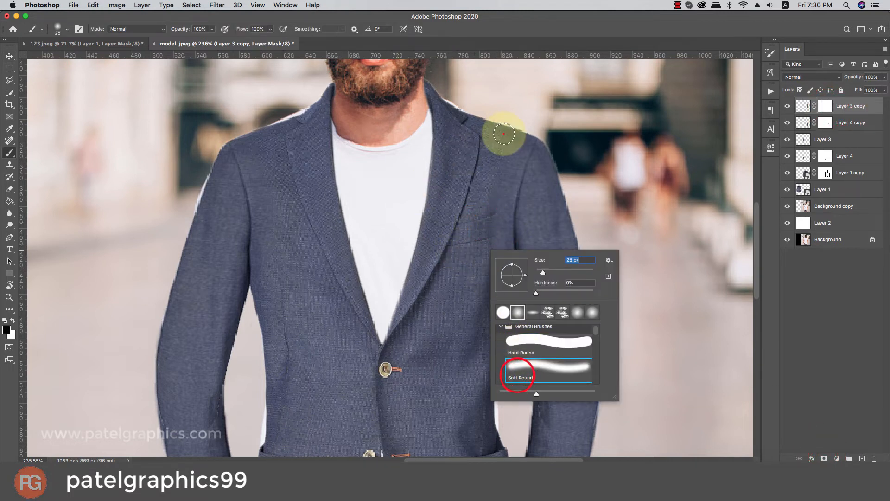
{"action": "left_click", "coordinate": [504, 134]}
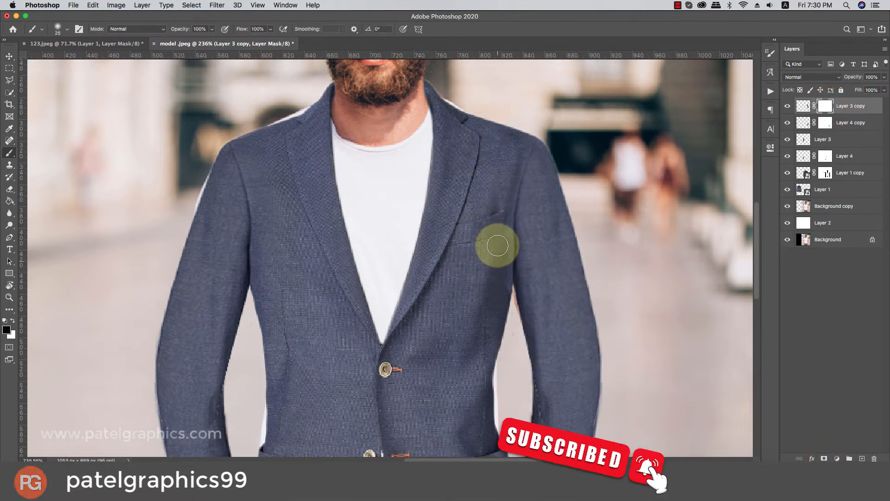
Step: Paint on the Layer 4 copy mask with a 7 px brush to trim the inner cuff corner overlapping the jacket pocket
{"action": "scroll", "coordinate": [465, 216], "scroll_direction": "down", "scroll_amount": 5}
{"action": "scroll", "coordinate": [471, 220], "scroll_direction": "up", "scroll_amount": 3}
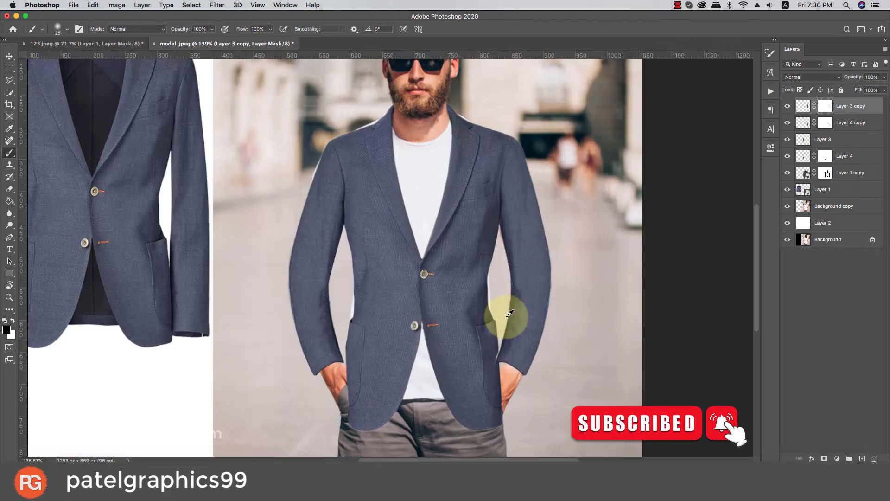
{"action": "key", "text": "v"}
{"action": "scroll", "coordinate": [501, 364], "scroll_direction": "up", "scroll_amount": 2}
{"action": "key", "text": "x"}
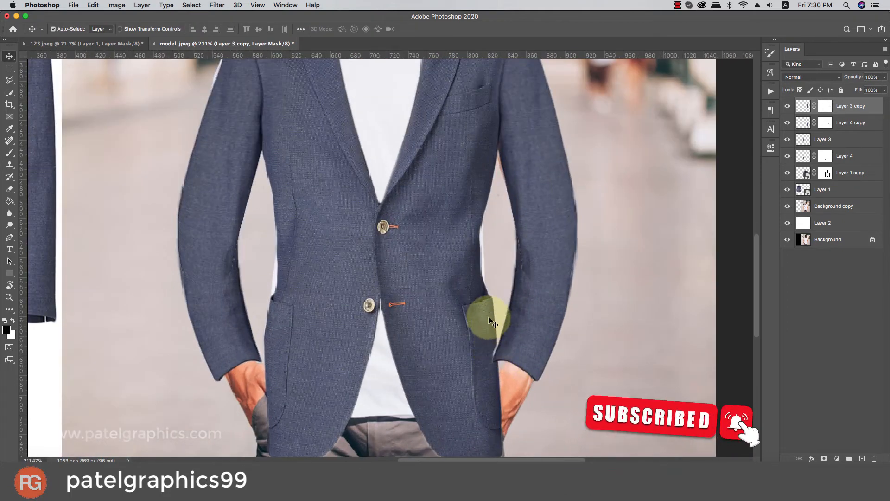
{"action": "left_click", "coordinate": [497, 354]}
{"action": "left_click", "coordinate": [825, 123]}
{"action": "key", "text": "b"}
{"action": "key", "text": "x"}
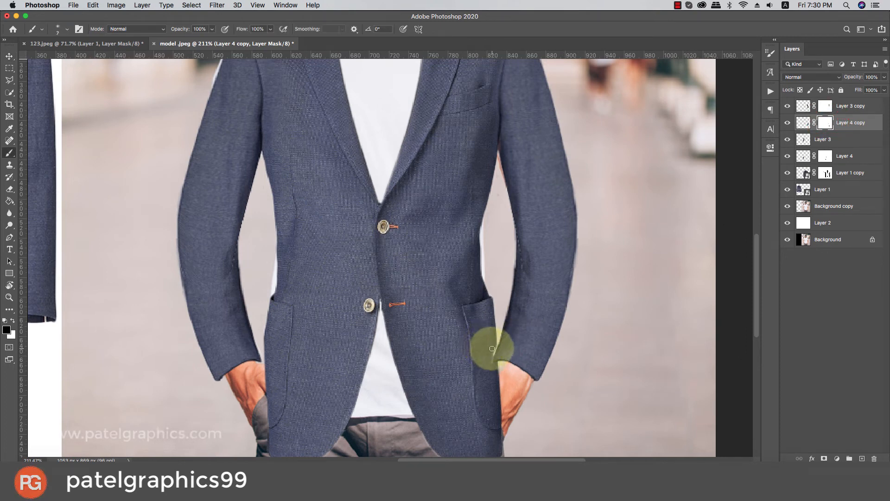
{"action": "mouse_move", "coordinate": [491, 348]}
{"action": "left_mouse_down"}
{"action": "mouse_move", "coordinate": [496, 368]}
{"action": "mouse_move", "coordinate": [492, 352]}
{"action": "mouse_move", "coordinate": [508, 358]}
{"action": "mouse_move", "coordinate": [501, 363]}
{"action": "mouse_move", "coordinate": [513, 345]}
{"action": "mouse_move", "coordinate": [516, 364]}
{"action": "left_mouse_up"}
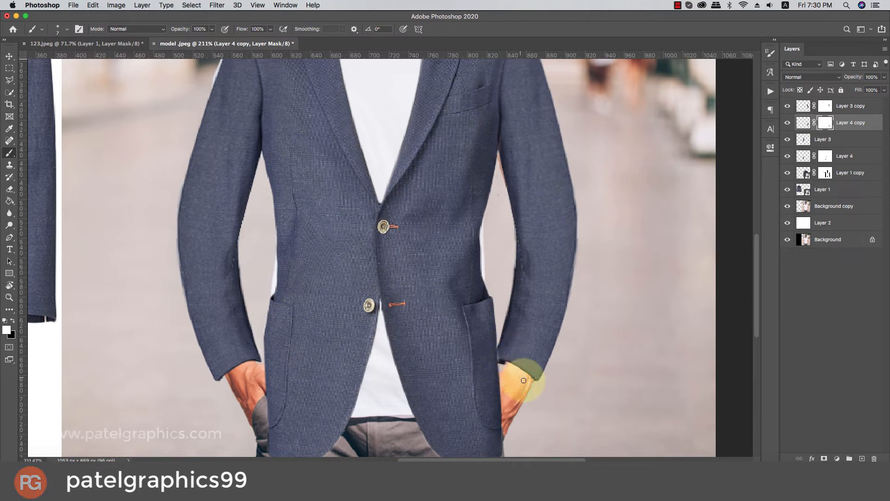
Step: Rotate the lower sleeve on Layer 4 copy by about -1.2° to follow the wrist and apply the transform
{"action": "scroll", "coordinate": [527, 360], "scroll_direction": "down", "scroll_amount": 5}
{"action": "scroll", "coordinate": [498, 338], "scroll_direction": "down", "scroll_amount": 3}
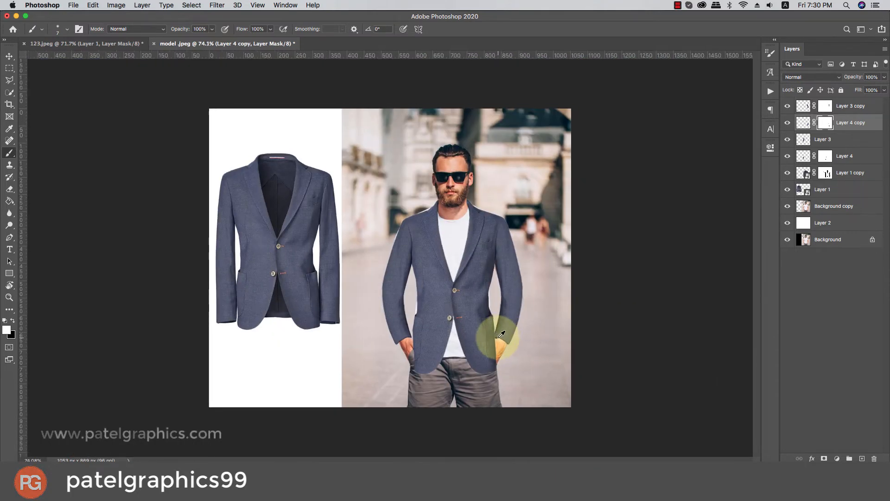
{"action": "scroll", "coordinate": [463, 332], "scroll_direction": "up", "scroll_amount": 6}
{"action": "key", "text": "v"}
{"action": "scroll", "coordinate": [566, 356], "scroll_direction": "up", "scroll_amount": 4}
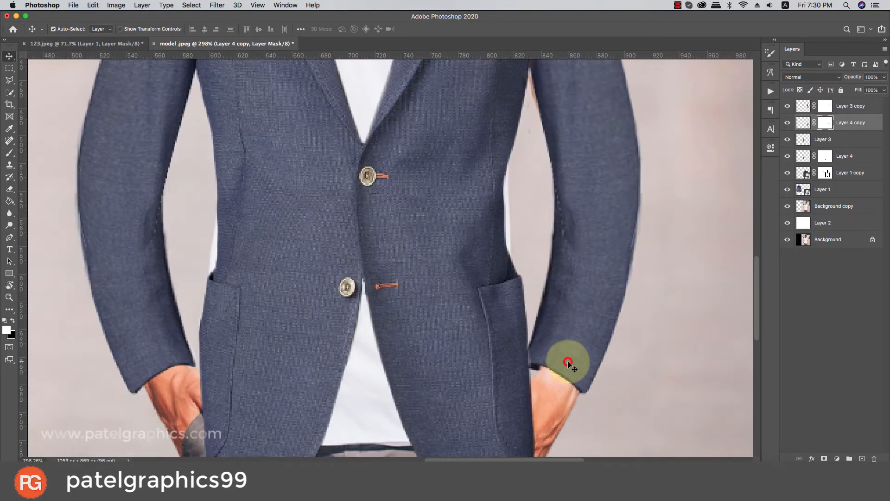
{"action": "key", "text": "super+t"}
{"action": "left_click_drag", "start_coordinate": [652, 411], "coordinate": [656, 413]}
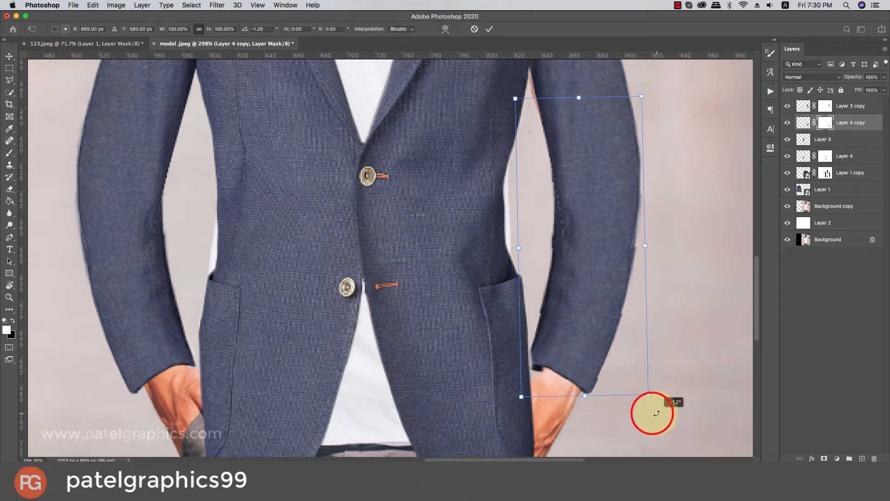
{"action": "key", "text": "Return"}
Step: Undo the last stroke and paint black on the Layer 4 copy mask along the dark lining at the inner cuff corner
{"action": "key", "text": "b"}
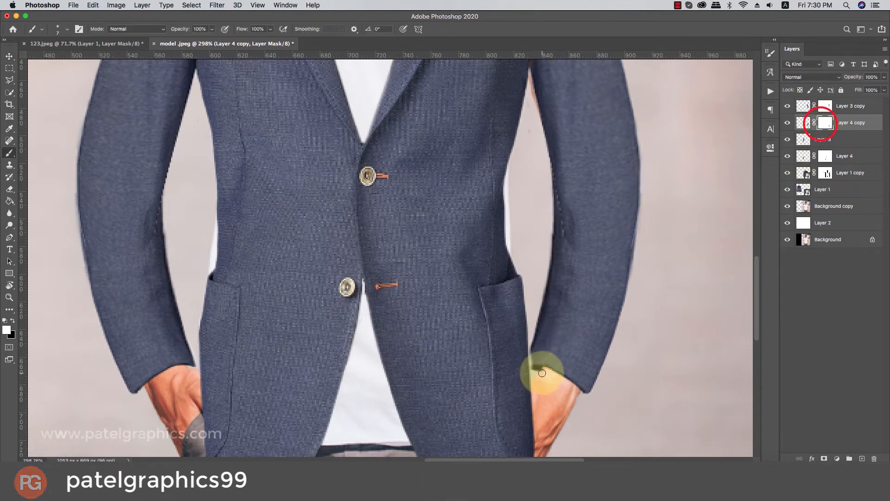
{"action": "key", "text": "super+z"}
{"action": "key", "text": "x"}
{"action": "left_click", "coordinate": [540, 371]}
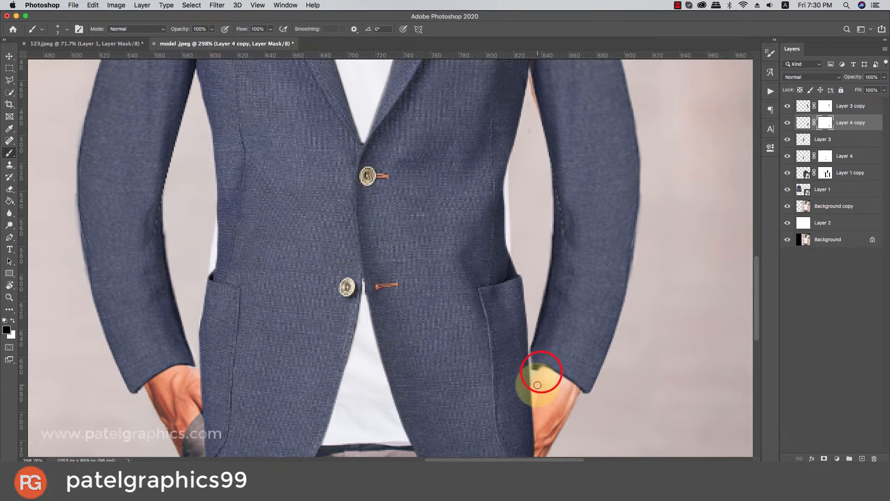
Step: Paint black on the Layer 3 copy mask with 20 and 30 px soft brushes to smooth the sleeve joint at the elbow
{"action": "scroll", "coordinate": [556, 336], "scroll_direction": "up", "scroll_amount": 2}
{"action": "key", "text": "v"}
{"action": "left_click", "coordinate": [584, 233]}
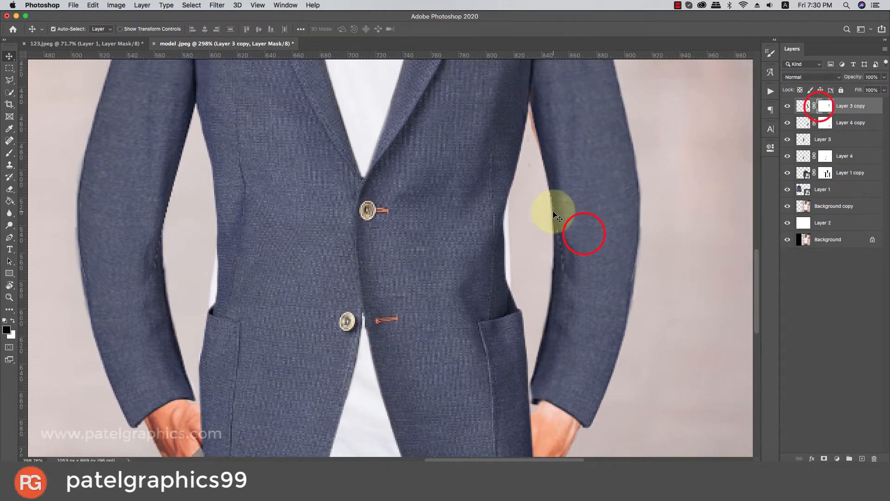
{"action": "key", "text": "b"}
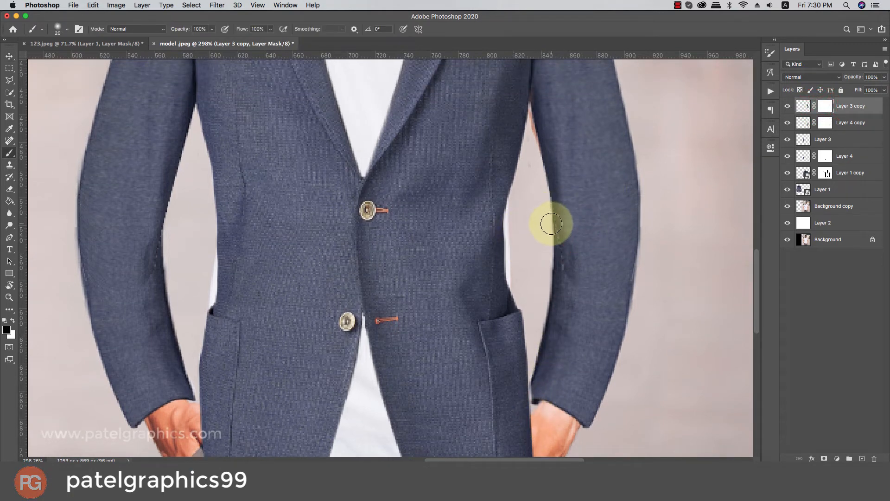
{"action": "left_click", "coordinate": [552, 220]}
{"action": "left_click", "coordinate": [590, 271]}
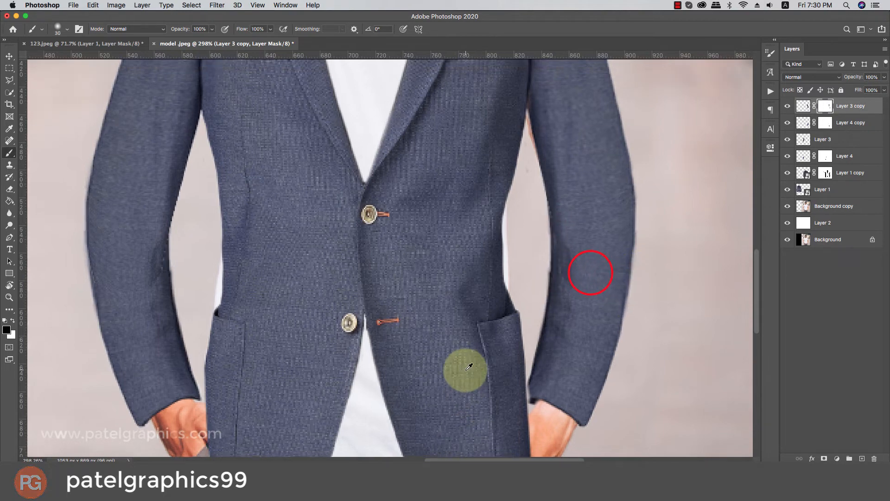
Step: Undo the last stroke on the Layer 4 copy mask and paint white at the inner cuff corner beside the jacket pocket
{"action": "scroll", "coordinate": [466, 370], "scroll_direction": "down", "scroll_amount": 4}
{"action": "scroll", "coordinate": [482, 377], "scroll_direction": "up", "scroll_amount": 8}
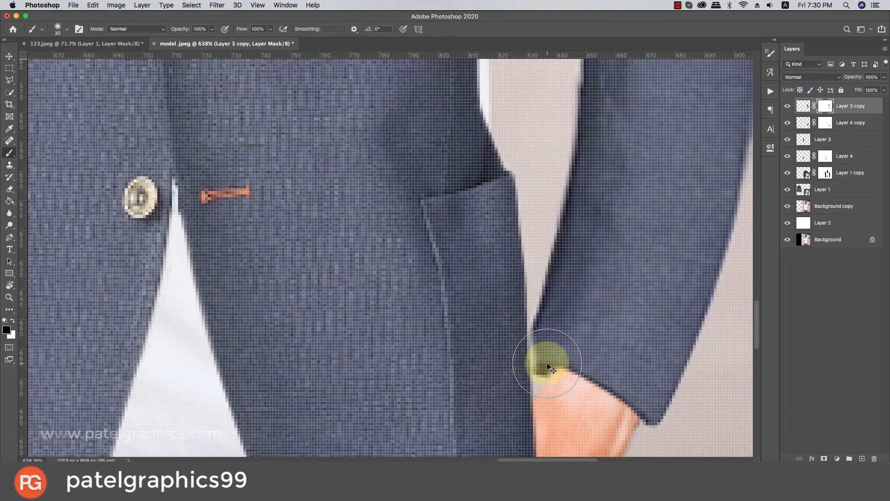
{"action": "key", "text": "v"}
{"action": "left_click", "coordinate": [548, 350]}
{"action": "left_click", "coordinate": [825, 123]}
{"action": "scroll", "coordinate": [523, 307], "scroll_direction": "down", "scroll_amount": 2}
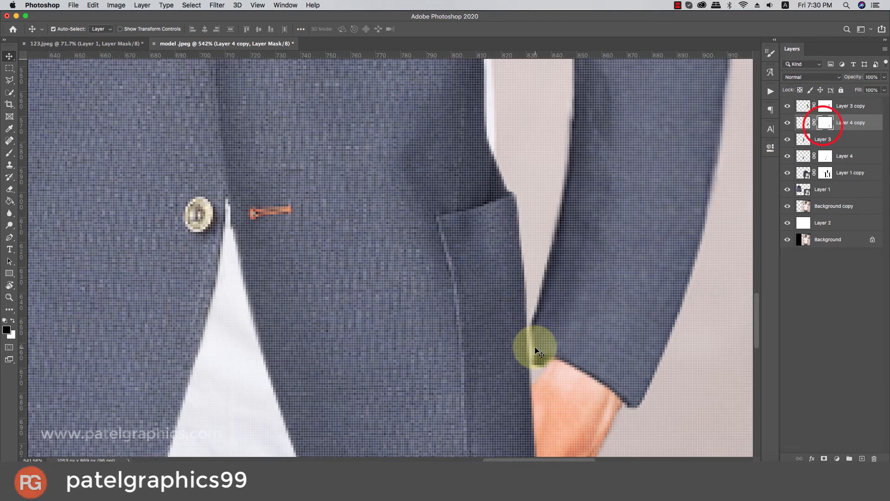
{"action": "key", "text": "b"}
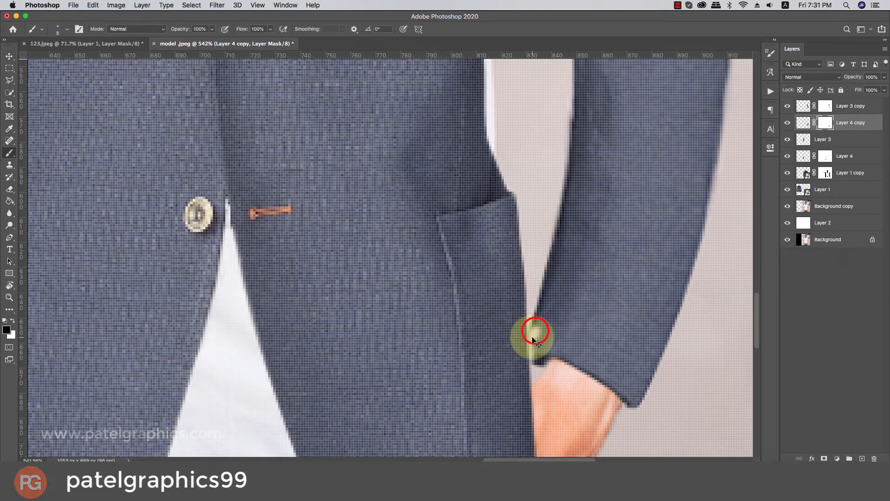
{"action": "key", "text": "super+z"}
{"action": "key", "text": "x"}
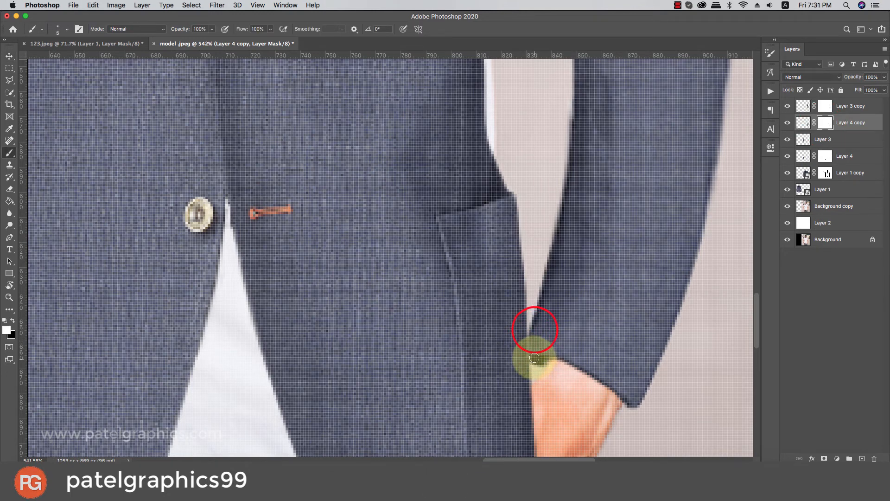
{"action": "scroll", "coordinate": [532, 334], "scroll_direction": "down", "scroll_amount": 6}
{"action": "scroll", "coordinate": [457, 357], "scroll_direction": "up", "scroll_amount": 3}
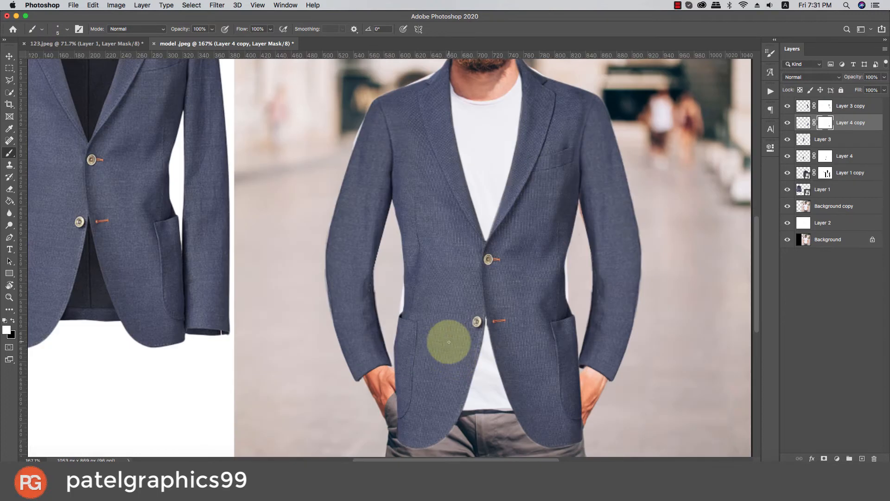
Step: Paint on the Layer 4 mask with a small brush, black at the outer cuff corner and white at the inner one
{"action": "key", "text": "v"}
{"action": "left_click", "coordinate": [360, 379]}
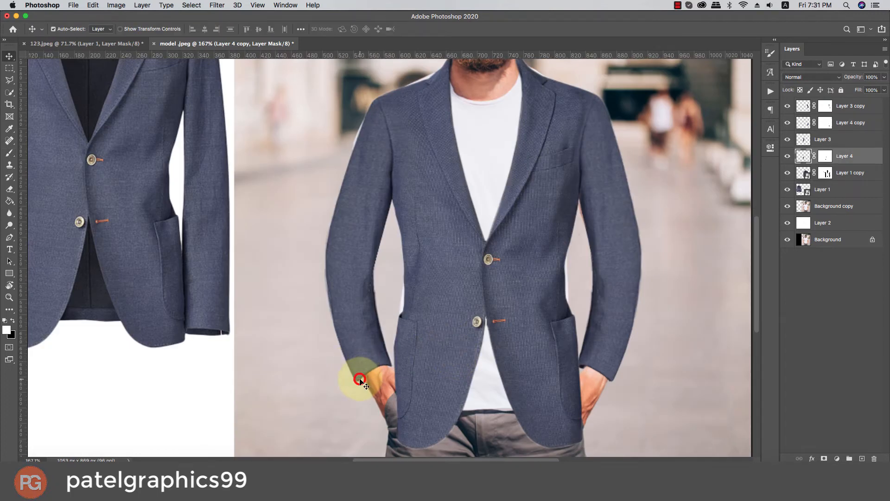
{"action": "scroll", "coordinate": [364, 378], "scroll_direction": "up", "scroll_amount": 1}
{"action": "left_click", "coordinate": [825, 156]}
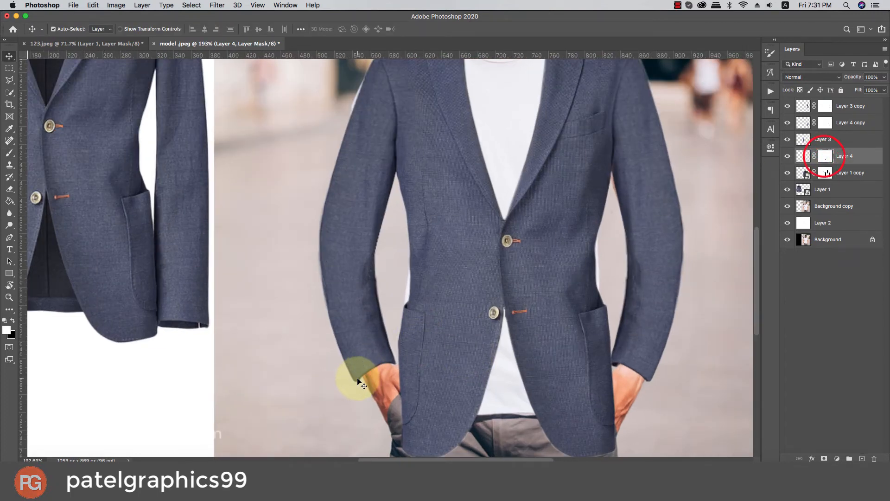
{"action": "key", "text": "b"}
{"action": "scroll", "coordinate": [356, 380], "scroll_direction": "up", "scroll_amount": 4}
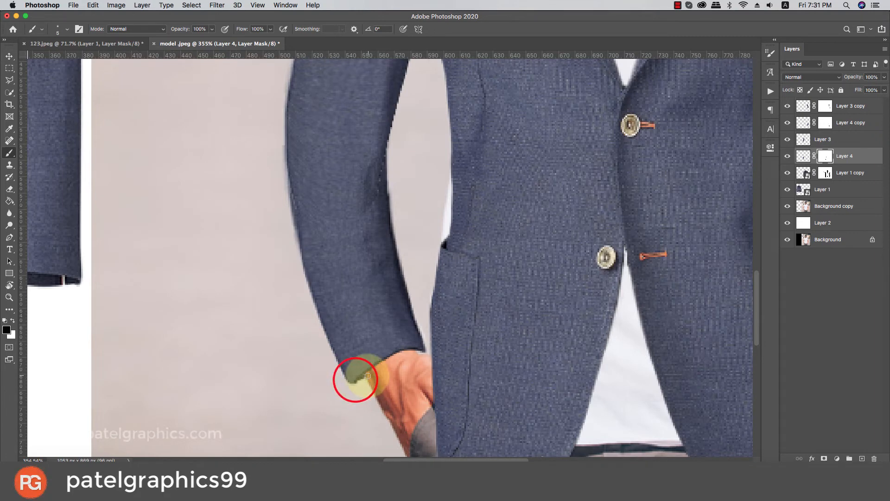
{"action": "scroll", "coordinate": [367, 375], "scroll_direction": "down", "scroll_amount": 11}
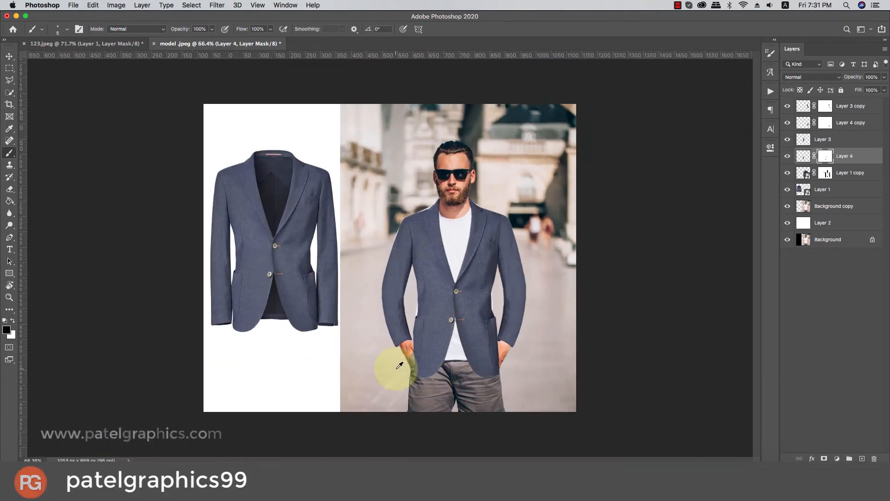
{"action": "scroll", "coordinate": [399, 365], "scroll_direction": "up", "scroll_amount": 10}
{"action": "scroll", "coordinate": [566, 148], "scroll_direction": "down", "scroll_amount": 1}
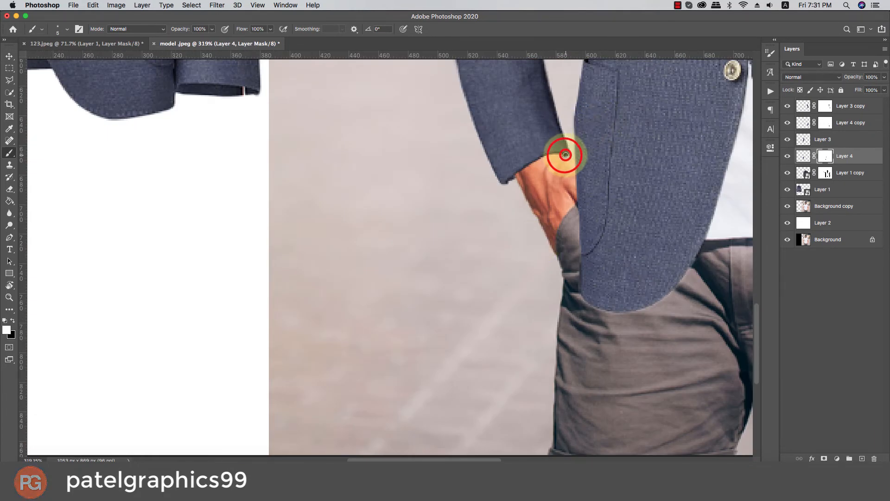
{"action": "scroll", "coordinate": [568, 155], "scroll_direction": "down", "scroll_amount": 9}
{"action": "scroll", "coordinate": [464, 315], "scroll_direction": "up", "scroll_amount": 5}
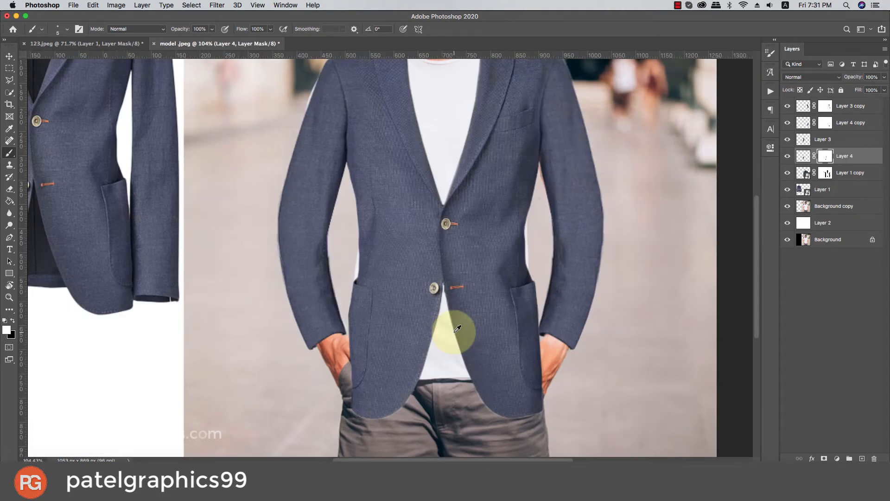
Step: Reduce the opacity of Layer 1 copy to 62% and select its mask for painting
{"action": "key", "text": "v"}
{"action": "left_click", "coordinate": [498, 278]}
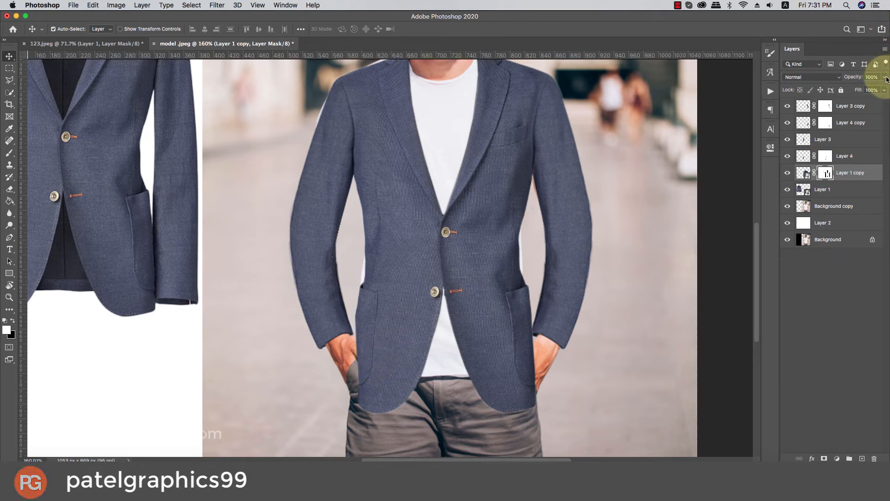
{"action": "mouse_move", "coordinate": [866, 88]}
{"action": "left_mouse_down"}
{"action": "mouse_move", "coordinate": [858, 89]}
{"action": "mouse_move", "coordinate": [866, 92]}
{"action": "left_mouse_up"}
{"action": "left_click", "coordinate": [824, 173]}
{"action": "key", "text": "b"}
{"action": "scroll", "coordinate": [527, 358], "scroll_direction": "up", "scroll_amount": 4}
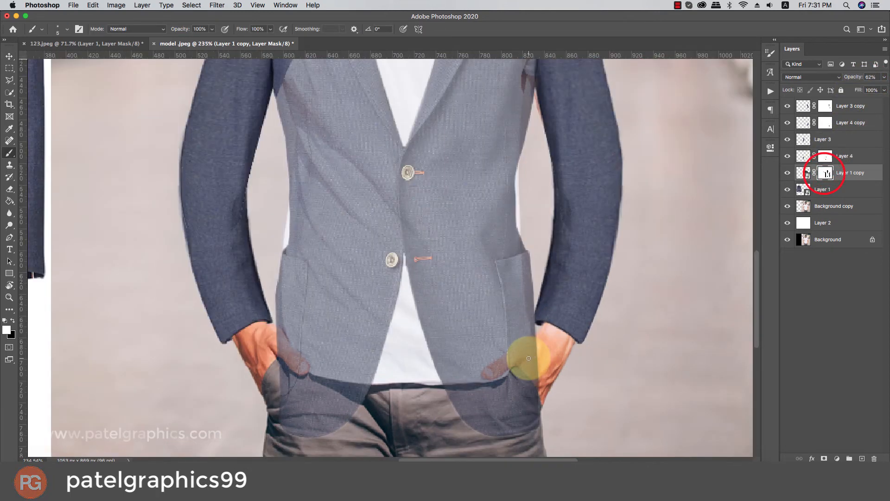
Step: Paint black on the Layer 1 copy mask to uncover the thumb on the chest-pocket side of the jacket
{"action": "left_click_drag", "start_coordinate": [517, 344], "coordinate": [547, 349]}
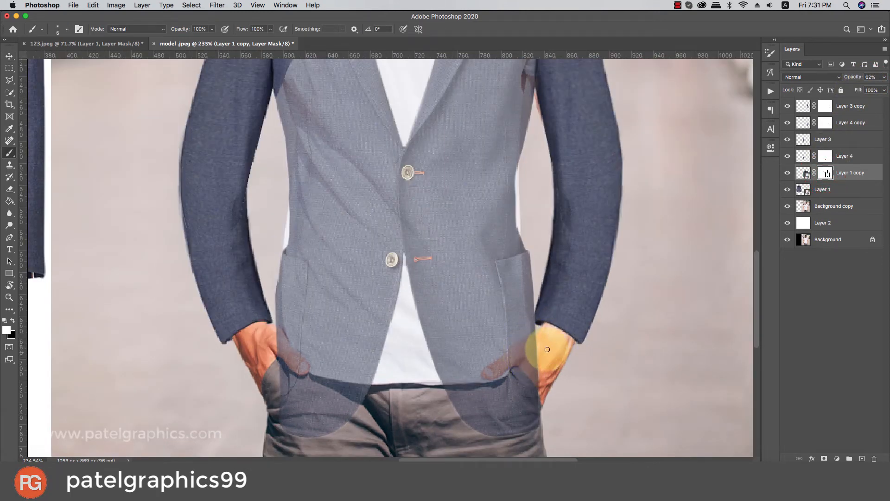
{"action": "key", "text": "bracketleft"}
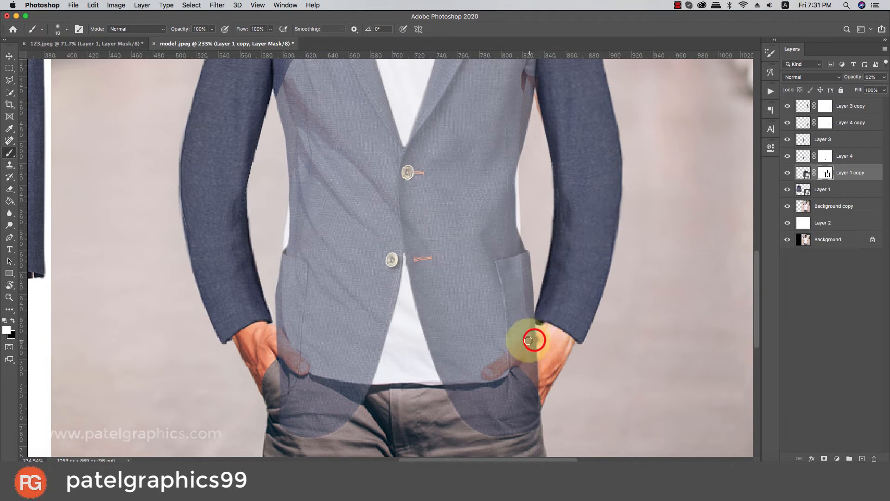
{"action": "left_click_drag", "start_coordinate": [528, 340], "coordinate": [553, 329]}
{"action": "key", "text": "x"}
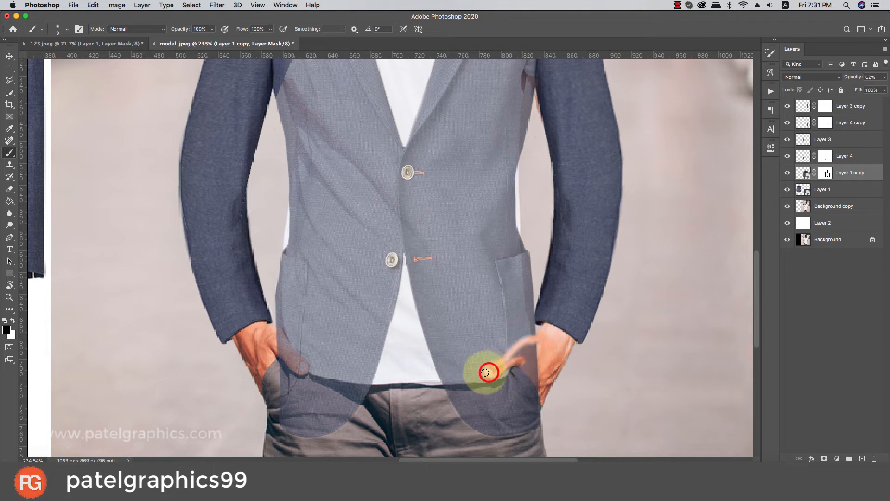
{"action": "left_click_drag", "start_coordinate": [506, 364], "coordinate": [532, 343]}
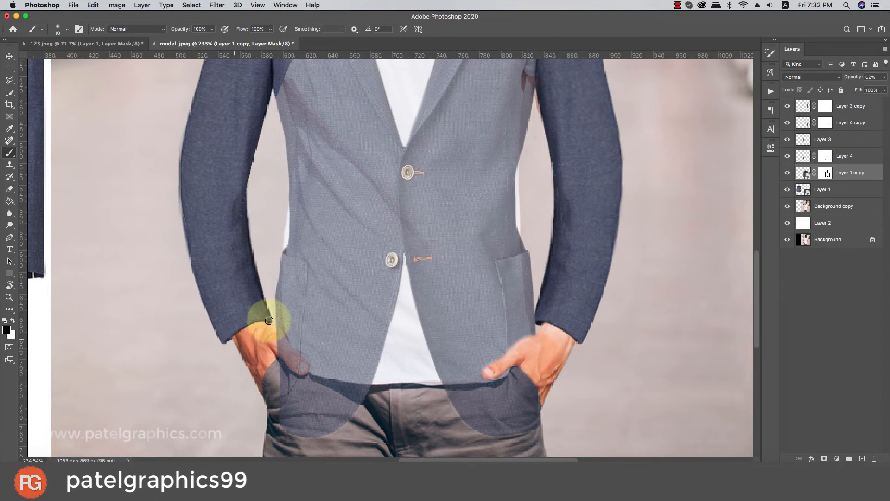
Step: Uncover the other hand's thumb on the Layer 1 copy mask and restore the layer opacity to 100%
{"action": "mouse_move", "coordinate": [276, 329]}
{"action": "left_mouse_down"}
{"action": "mouse_move", "coordinate": [295, 359]}
{"action": "mouse_move", "coordinate": [278, 353]}
{"action": "mouse_move", "coordinate": [294, 364]}
{"action": "mouse_move", "coordinate": [298, 337]}
{"action": "left_mouse_up"}
{"action": "scroll", "coordinate": [503, 194], "scroll_direction": "down", "scroll_amount": 8}
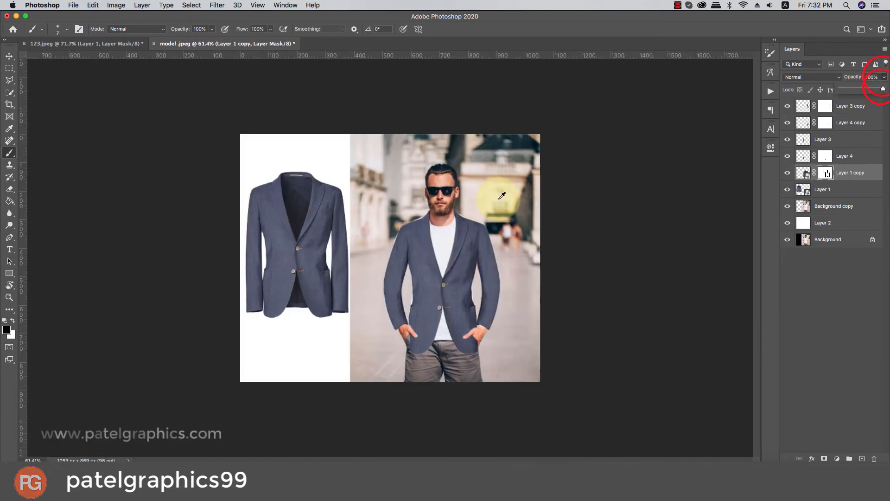
{"action": "key", "text": "super+minus"}
{"action": "key", "text": "super+minus"}
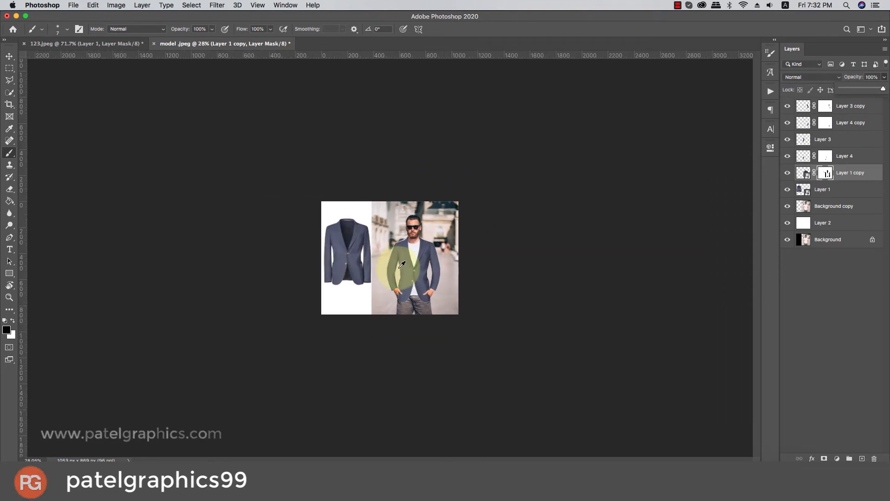
{"action": "key", "text": "super+0"}
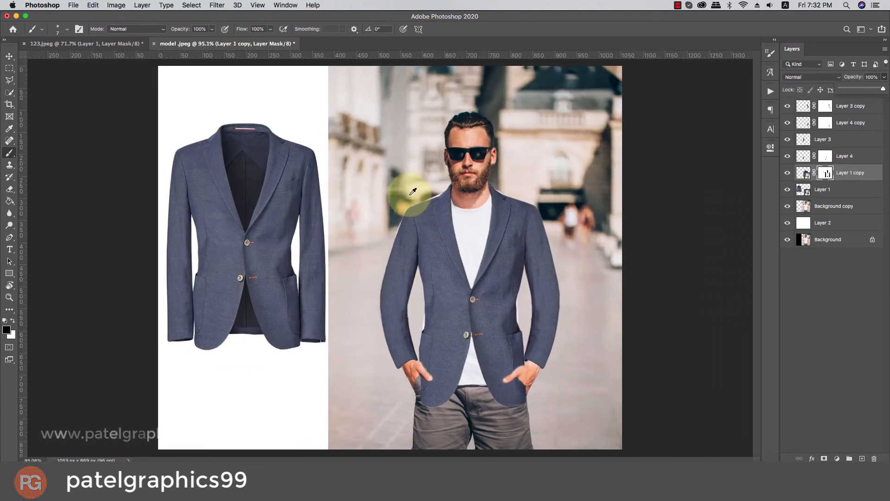
Step: Clone nearby background over the white fringe along the shoulder and upper sleeve on Background copy, reducing the Clone Stamp brush to 25 px
{"action": "left_click", "coordinate": [830, 207]}
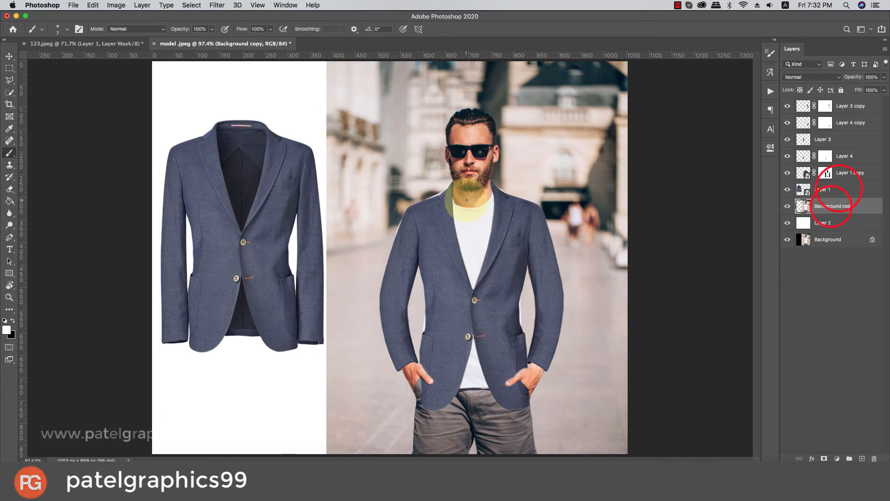
{"action": "key", "text": "s"}
{"action": "scroll", "coordinate": [423, 186], "scroll_direction": "up", "scroll_amount": 2}
{"action": "left_click", "coordinate": [392, 196], "text": "alt"}
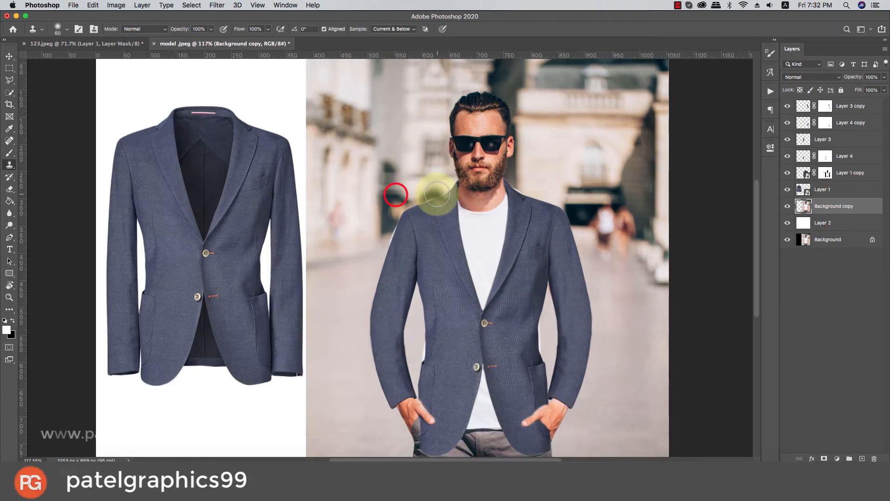
{"action": "left_click", "coordinate": [437, 198]}
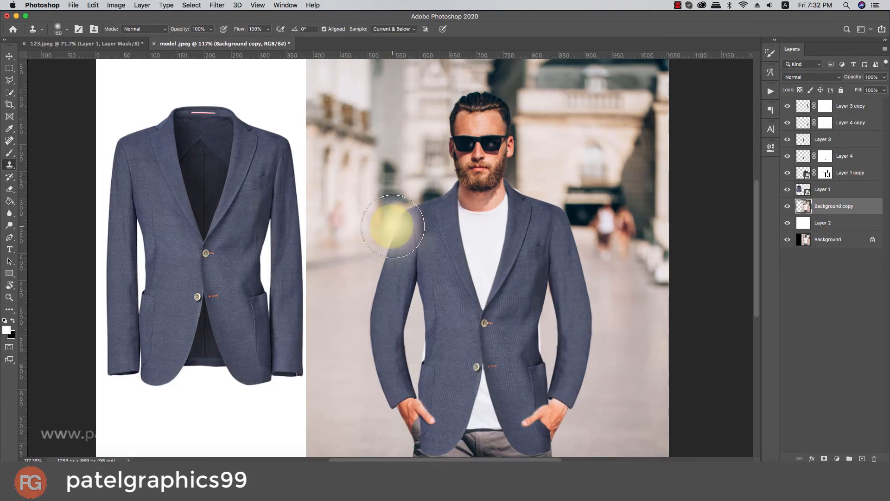
{"action": "key", "text": "["}
{"action": "key", "text": "["}
{"action": "key", "text": "["}
{"action": "key", "text": "["}
{"action": "key", "text": "["}
{"action": "key", "text": "["}
{"action": "key", "text": "["}
{"action": "key", "text": "["}
{"action": "key", "text": "["}
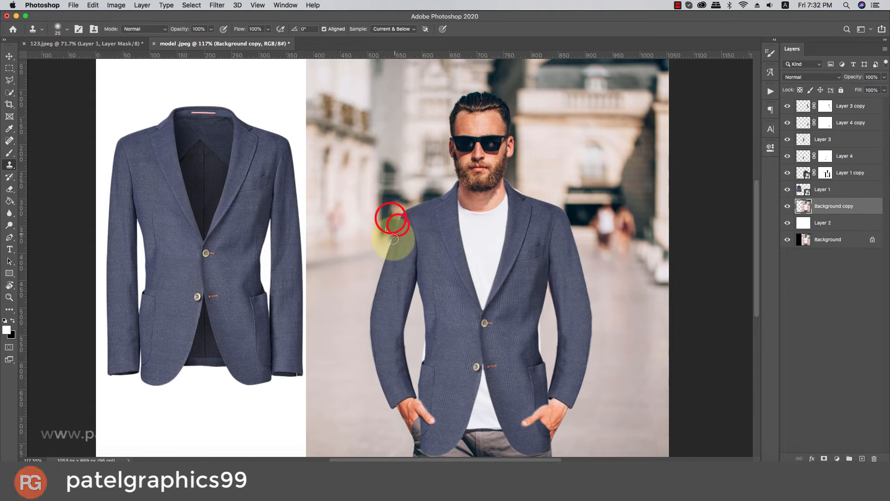
Step: Clone the blurred pavement over the white shirt edges in the gaps between both sleeves and the jacket body
{"action": "left_click_drag", "start_coordinate": [416, 338], "coordinate": [415, 344]}
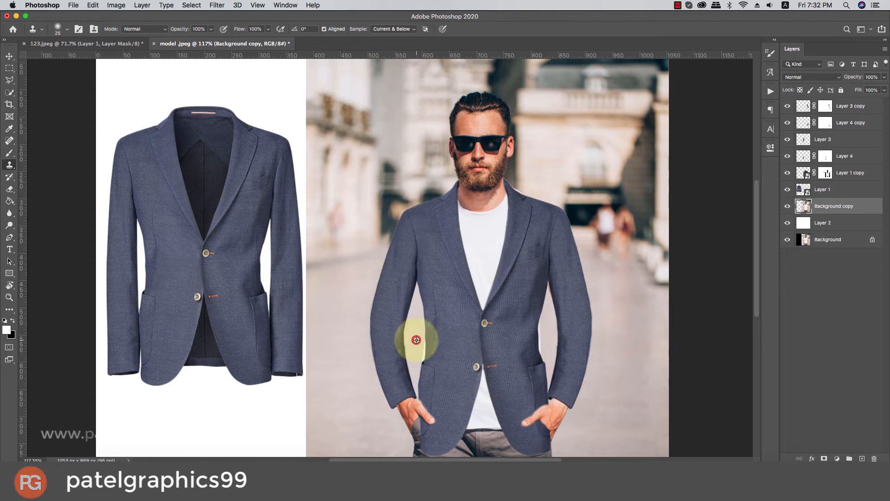
{"action": "left_click", "coordinate": [424, 375]}
{"action": "left_click", "coordinate": [611, 326], "text": "alt"}
{"action": "left_click_drag", "start_coordinate": [535, 318], "coordinate": [538, 352]}
{"action": "scroll", "coordinate": [533, 348], "scroll_direction": "down", "scroll_amount": 5}
{"action": "scroll", "coordinate": [514, 304], "scroll_direction": "up", "scroll_amount": 2}
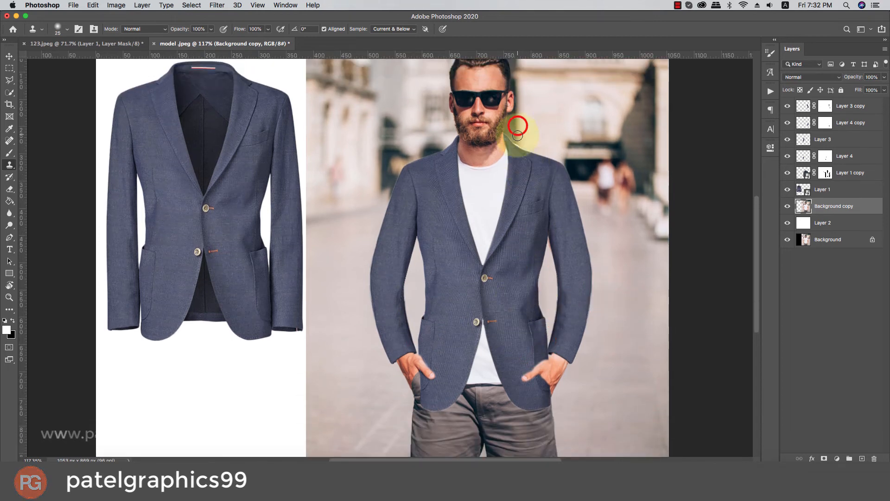
Step: Sample the background beside the chest-pocket-side sleeve and clone it over the leftover skin at the top of the armpit gap
{"action": "scroll", "coordinate": [546, 143], "scroll_direction": "down", "scroll_amount": 2}
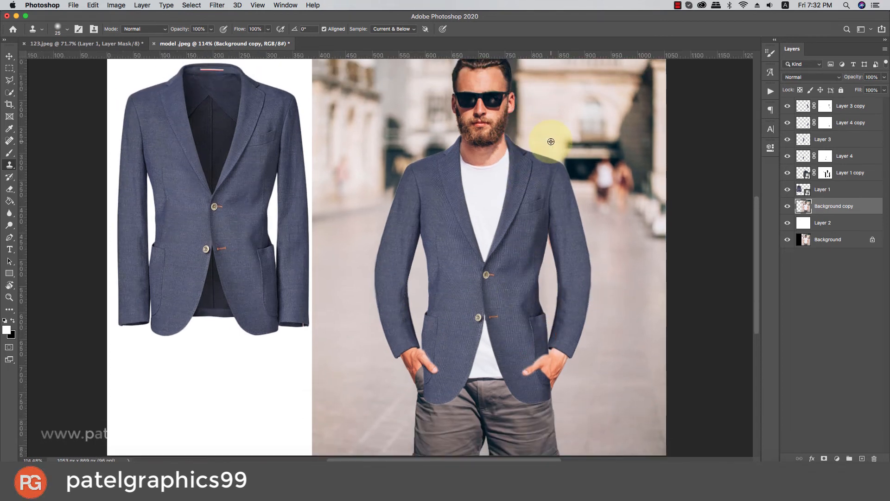
{"action": "left_click", "coordinate": [599, 236], "text": "alt"}
{"action": "left_click", "coordinate": [550, 224]}
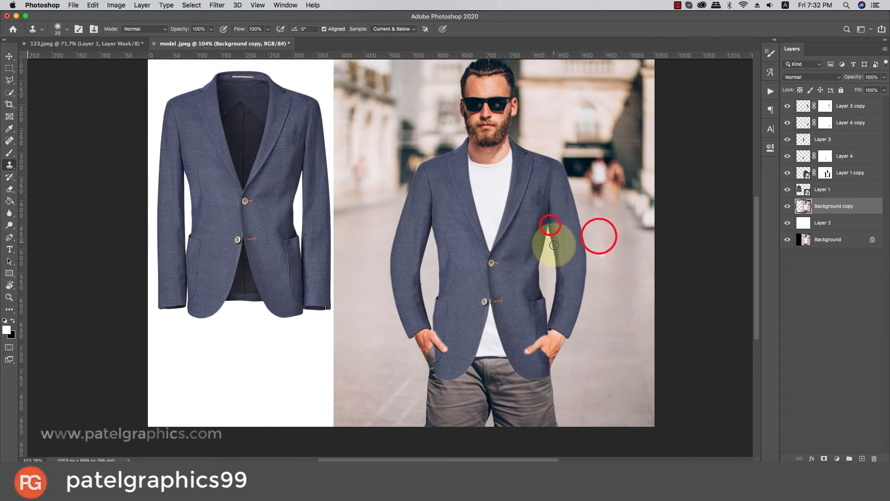
{"action": "scroll", "coordinate": [447, 243], "scroll_direction": "down", "scroll_amount": 5}
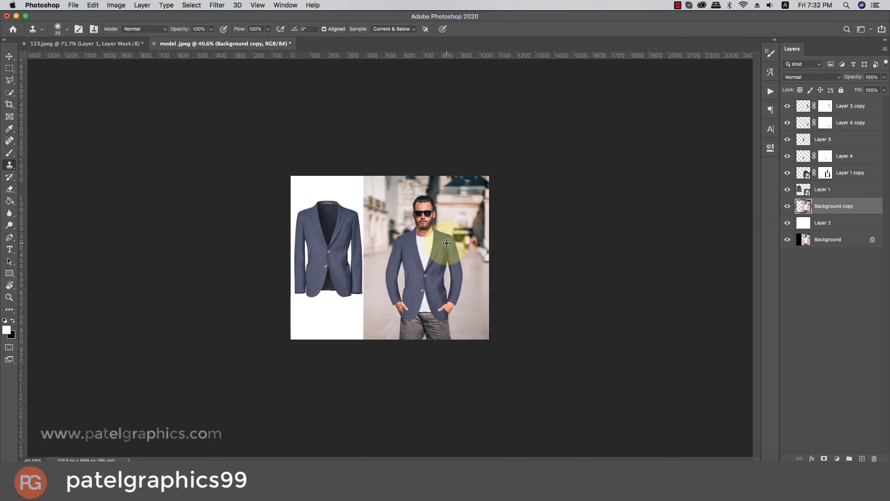
Step: Hide Layer 1, which holds the separate jacket beside the model
{"action": "scroll", "coordinate": [411, 248], "scroll_direction": "up", "scroll_amount": 4}
{"action": "key", "text": "v"}
{"action": "left_click", "coordinate": [280, 225]}
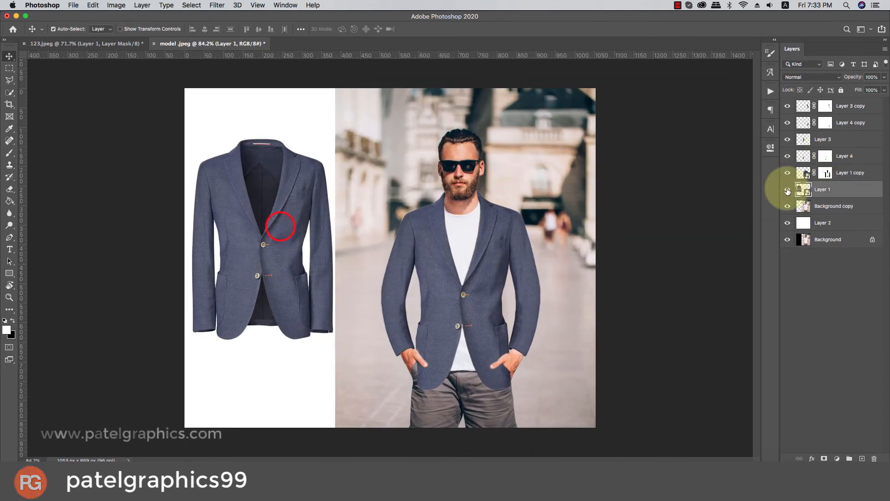
{"action": "left_click", "coordinate": [787, 190]}
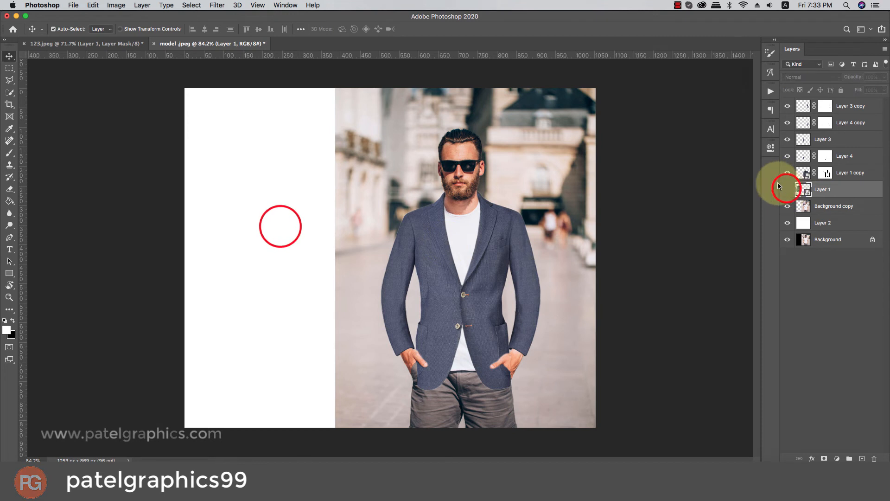
Step: Crop the canvas to the model's photo, about 667 px wide, removing the blank white area beside it
{"action": "left_click", "coordinate": [10, 104]}
{"action": "left_click_drag", "start_coordinate": [181, 257], "coordinate": [262, 239]}
{"action": "left_click", "coordinate": [482, 29]}
{"action": "key", "text": "v"}
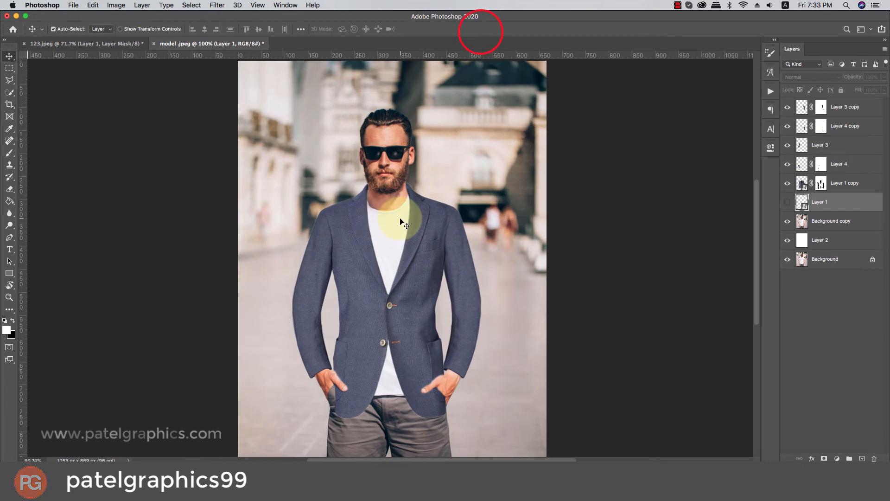
Step: Add a new empty layer directly above Background copy
{"action": "left_click", "coordinate": [422, 230]}
{"action": "left_click", "coordinate": [848, 220]}
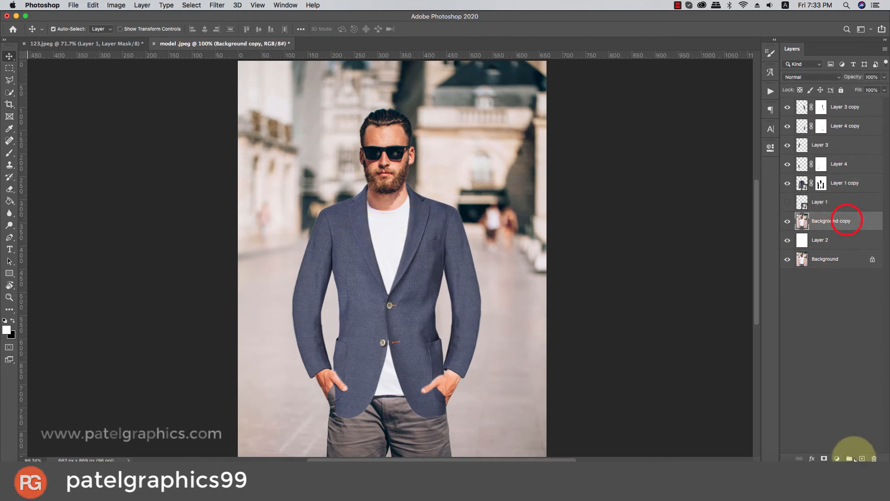
{"action": "left_click", "coordinate": [862, 458]}
Step: Set the foreground colour to a very dark navy blue, 001326
{"action": "left_click", "coordinate": [13, 320]}
{"action": "left_click", "coordinate": [6, 329]}
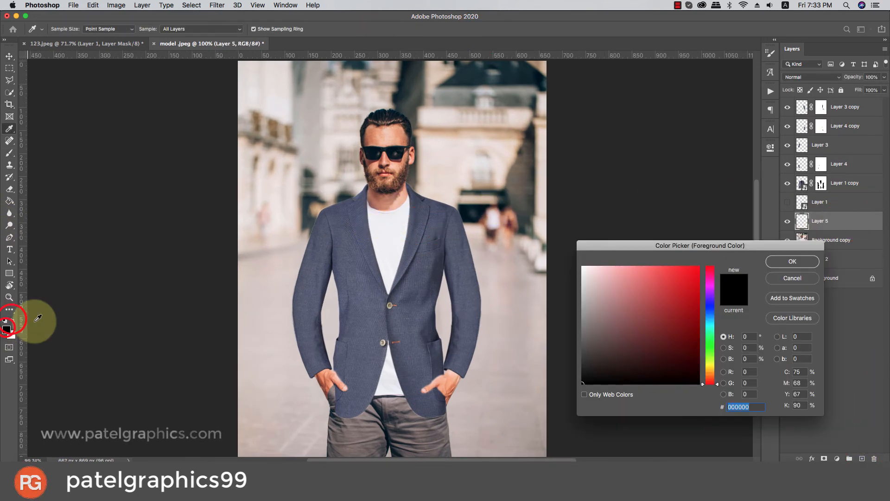
{"action": "left_click", "coordinate": [709, 314]}
{"action": "left_click", "coordinate": [699, 366]}
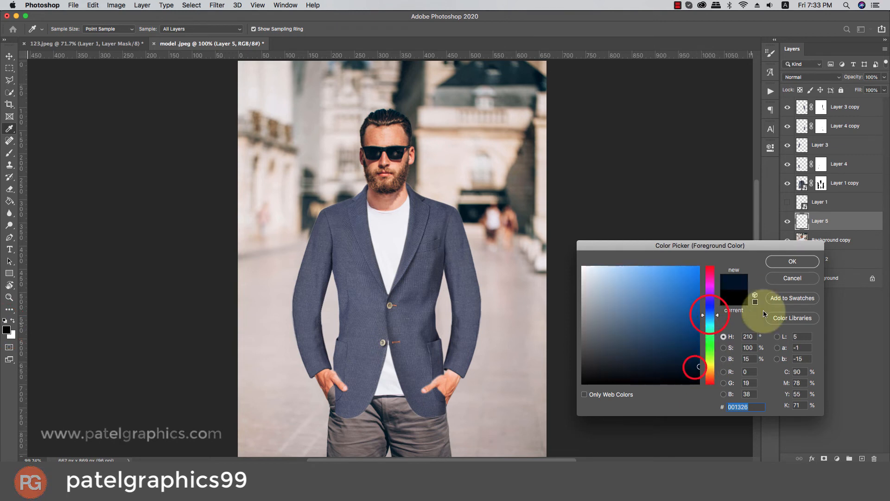
{"action": "left_click", "coordinate": [792, 261]}
Step: Paint a soft shadow with a 45 px brush on Layer 5 along both lapel edges, from the collar to the upper button
{"action": "key", "text": "b"}
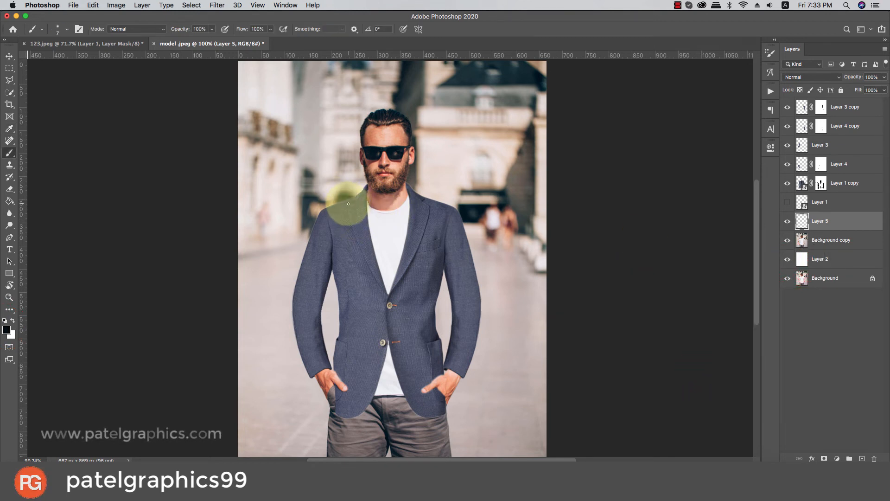
{"action": "mouse_move", "coordinate": [357, 194]}
{"action": "left_mouse_down"}
{"action": "mouse_move", "coordinate": [358, 248]}
{"action": "mouse_move", "coordinate": [379, 295]}
{"action": "left_mouse_up"}
{"action": "left_click", "coordinate": [380, 299]}
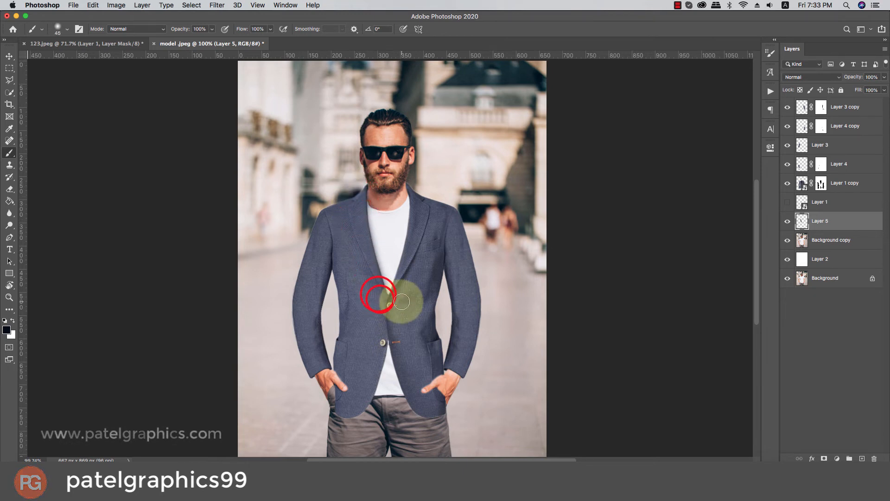
{"action": "left_click", "coordinate": [393, 301]}
{"action": "left_click", "coordinate": [402, 288]}
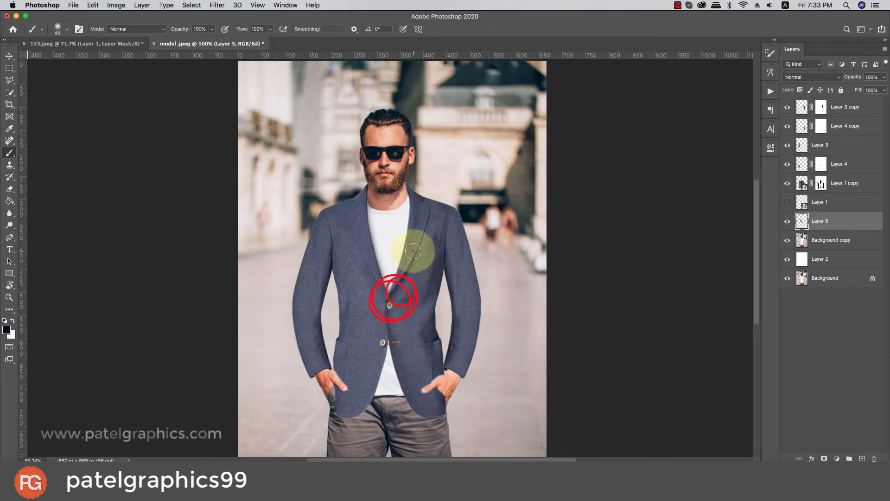
{"action": "left_click", "coordinate": [413, 250]}
{"action": "left_click", "coordinate": [418, 220]}
{"action": "left_click_drag", "start_coordinate": [417, 219], "coordinate": [419, 195]}
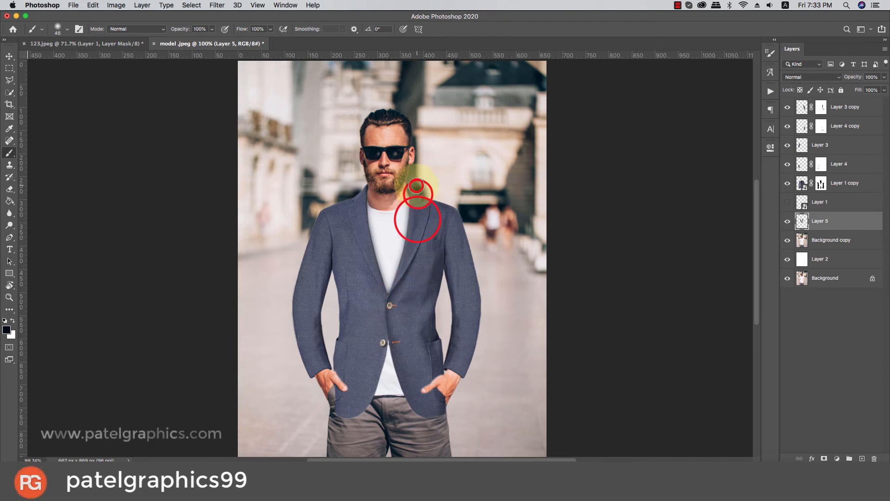
{"action": "left_click", "coordinate": [414, 186]}
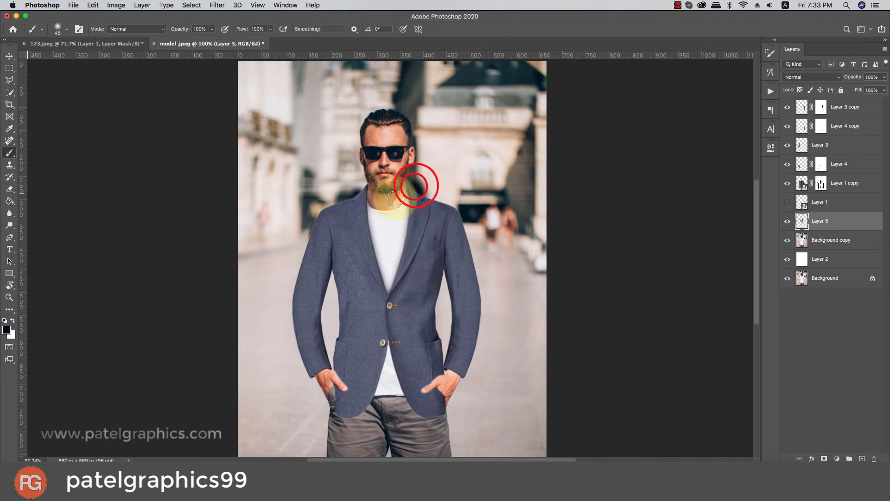
Step: Erase the shadow spilling onto the background and neck around the collar with a 60 px soft eraser
{"action": "key", "text": "x"}
{"action": "scroll", "coordinate": [347, 207], "scroll_direction": "up", "scroll_amount": 1}
{"action": "key", "text": "e"}
{"action": "left_click", "coordinate": [353, 187]}
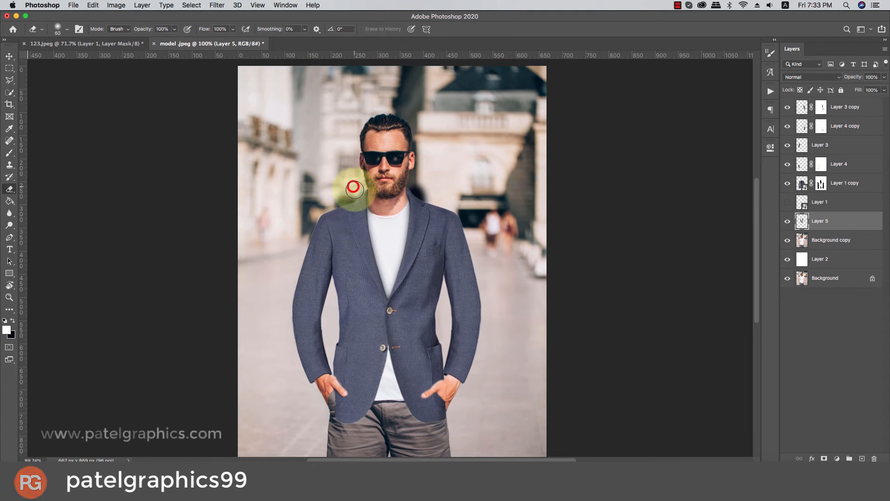
{"action": "mouse_move", "coordinate": [355, 186]}
{"action": "left_mouse_down"}
{"action": "mouse_move", "coordinate": [350, 165]}
{"action": "mouse_move", "coordinate": [408, 177]}
{"action": "mouse_move", "coordinate": [429, 197]}
{"action": "mouse_move", "coordinate": [412, 175]}
{"action": "left_mouse_up"}
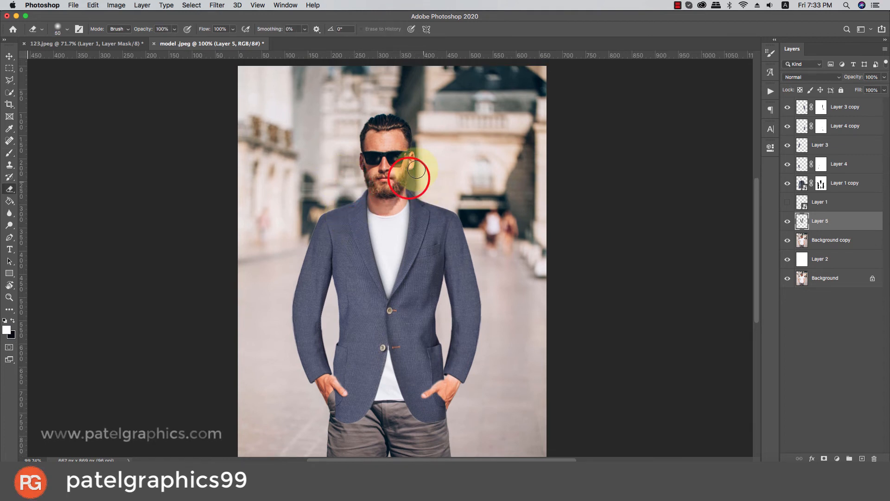
{"action": "key", "text": "v"}
Step: Add a new layer above Layer 5 and paint a dark 20 px soft shadow along the jacket's lower front edge, over shirt and trousers
{"action": "key", "text": "b"}
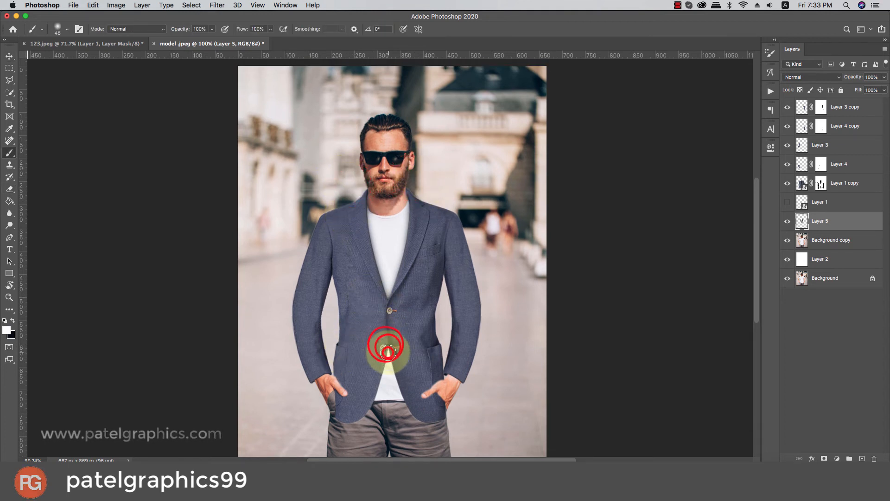
{"action": "left_click", "coordinate": [389, 348]}
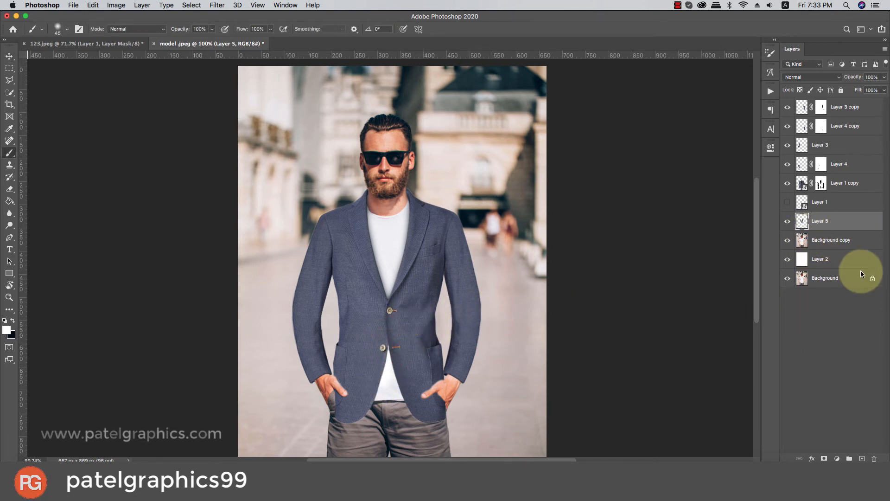
{"action": "left_click", "coordinate": [862, 458]}
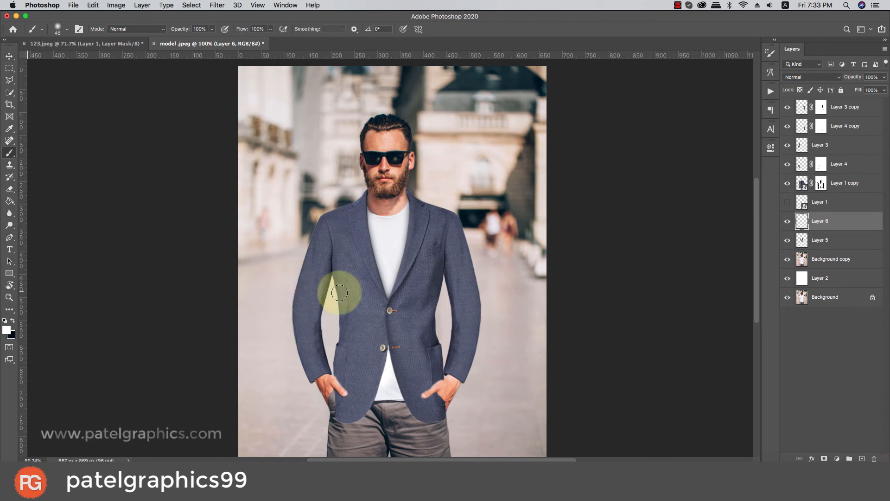
{"action": "left_click", "coordinate": [13, 320]}
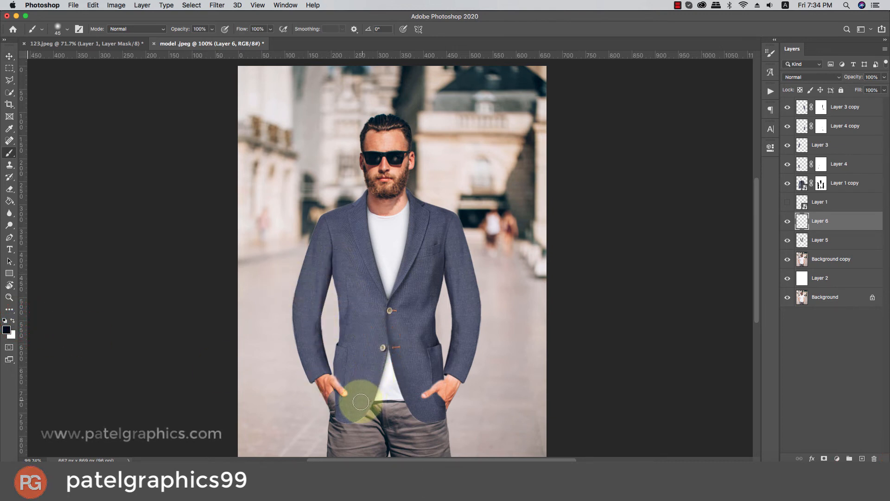
{"action": "key", "text": "super+z"}
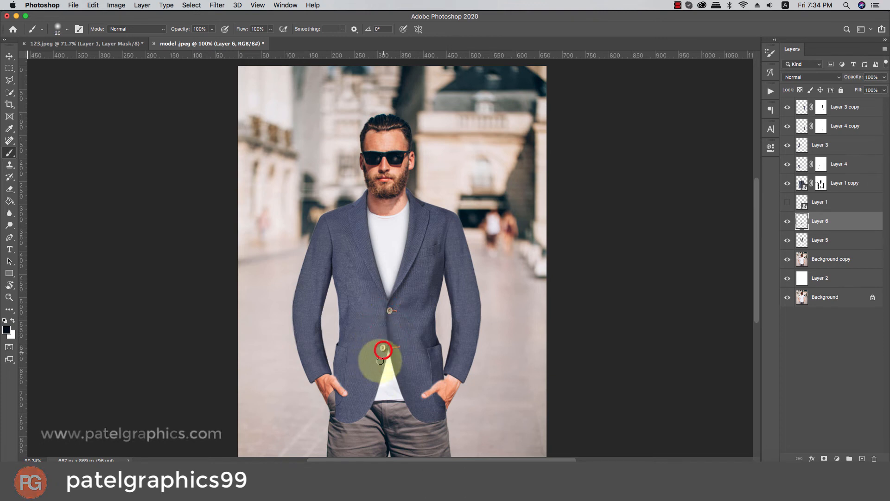
{"action": "left_click", "coordinate": [366, 406]}
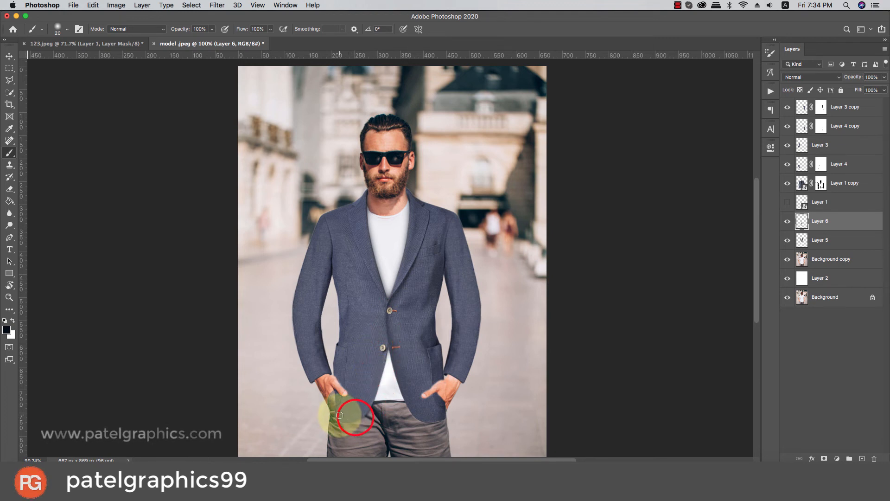
Step: Enlarge the brush to 35 px and paint a shadow along the lower front edge on the chest-pocket side
{"action": "key", "text": "bracketright"}
{"action": "key", "text": "bracketright"}
{"action": "key", "text": "bracketright"}
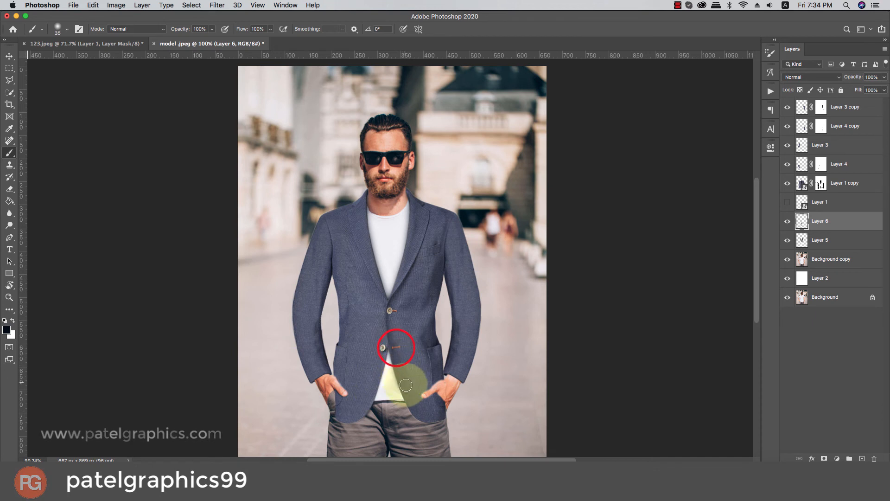
{"action": "left_click", "coordinate": [421, 408]}
Step: Deepen the shadow along the lower front edge opposite the chest pocket with a 30 px brush
{"action": "key", "text": "bracketleft"}
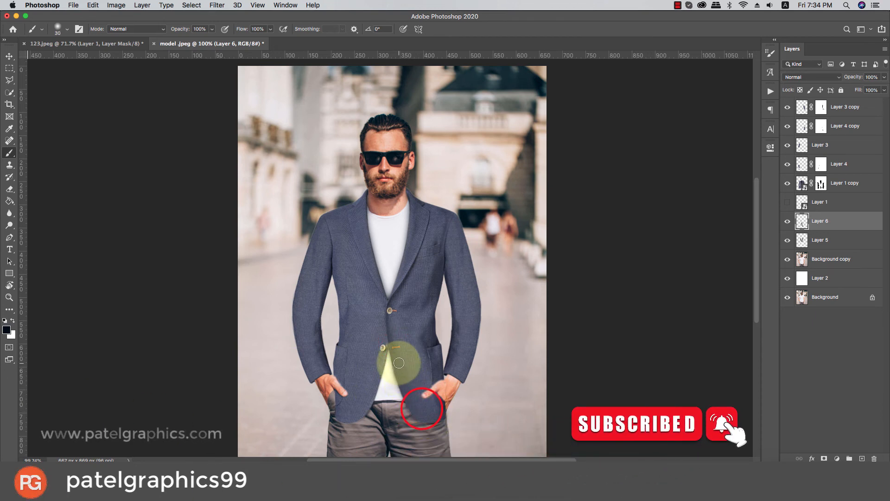
{"action": "left_click", "coordinate": [374, 377]}
{"action": "left_click", "coordinate": [371, 391]}
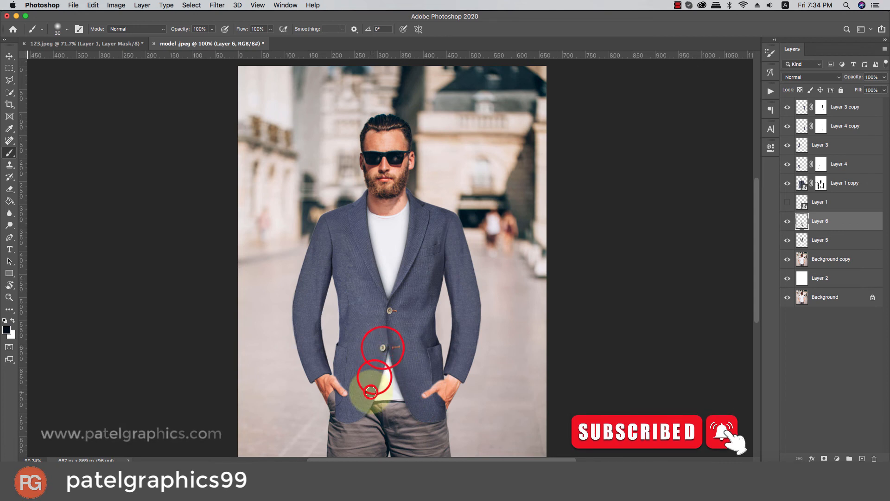
{"action": "left_click", "coordinate": [368, 397]}
{"action": "left_click", "coordinate": [368, 393]}
Step: Paint a finer 20 px shadow on Layer 6 along both lapel edges down to the upper button, redoing the chest-pocket-side stroke
{"action": "scroll", "coordinate": [367, 341], "scroll_direction": "down", "scroll_amount": 2}
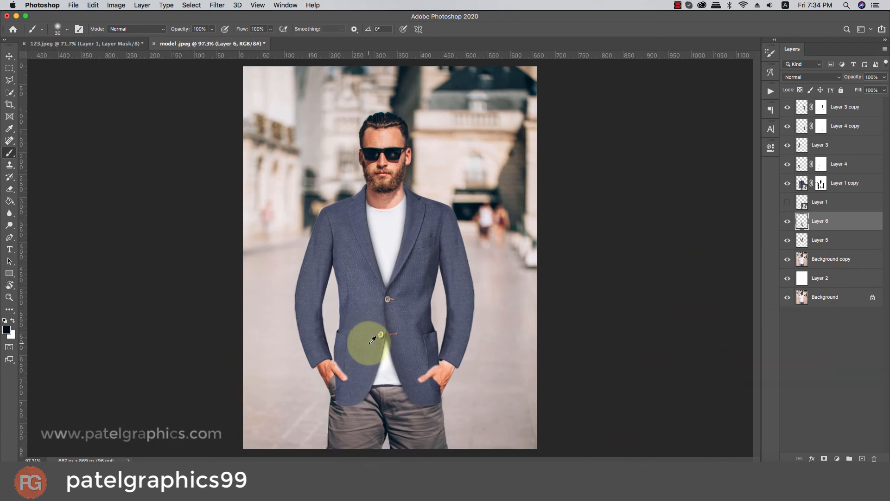
{"action": "scroll", "coordinate": [412, 198], "scroll_direction": "up", "scroll_amount": 2}
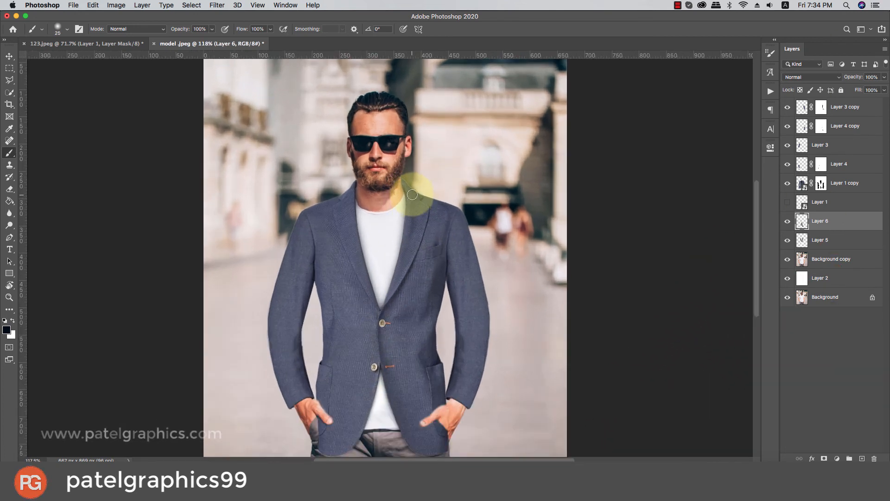
{"action": "left_click", "coordinate": [409, 190]}
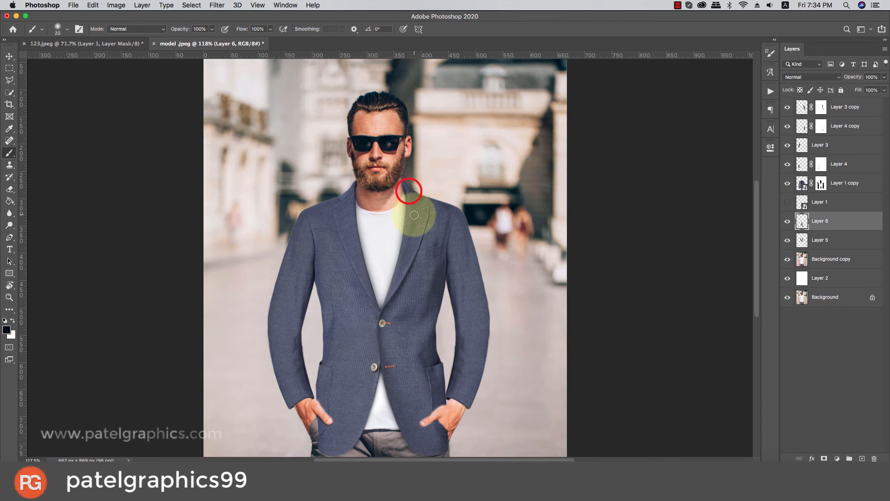
{"action": "left_click", "coordinate": [406, 240]}
{"action": "left_click", "coordinate": [400, 268]}
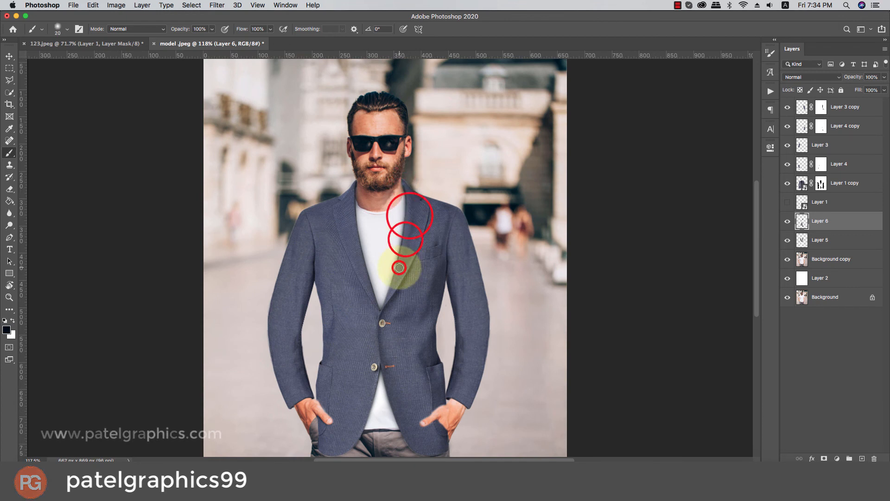
{"action": "left_click", "coordinate": [390, 298]}
{"action": "left_click", "coordinate": [387, 308]}
{"action": "key", "text": "super+z"}
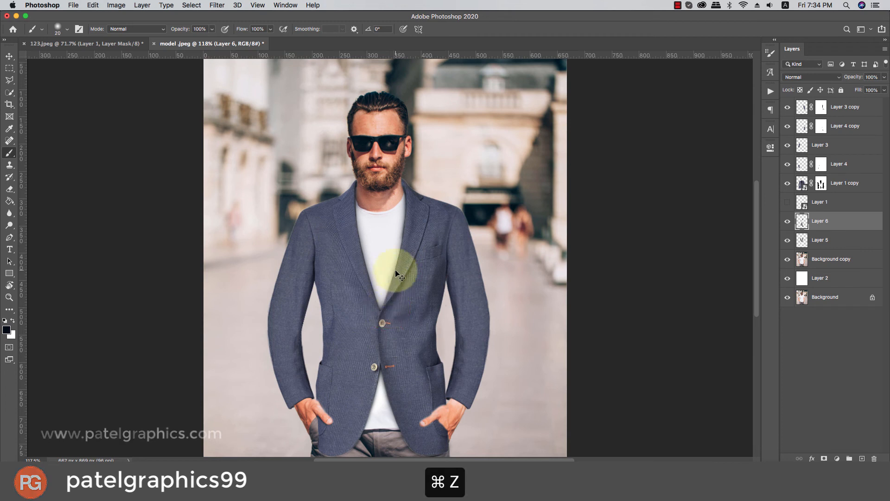
{"action": "left_click_drag", "start_coordinate": [407, 237], "coordinate": [387, 310]}
{"action": "left_click_drag", "start_coordinate": [347, 208], "coordinate": [373, 310]}
Step: Lower the opacity of Layer 6 to 82%
{"action": "scroll", "coordinate": [375, 311], "scroll_direction": "down", "scroll_amount": 5}
{"action": "scroll", "coordinate": [382, 302], "scroll_direction": "up", "scroll_amount": 4}
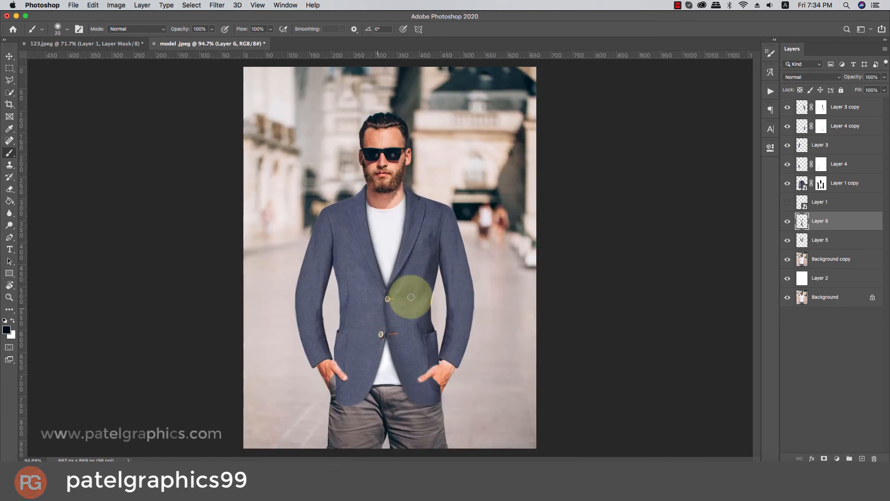
{"action": "left_click", "coordinate": [883, 78]}
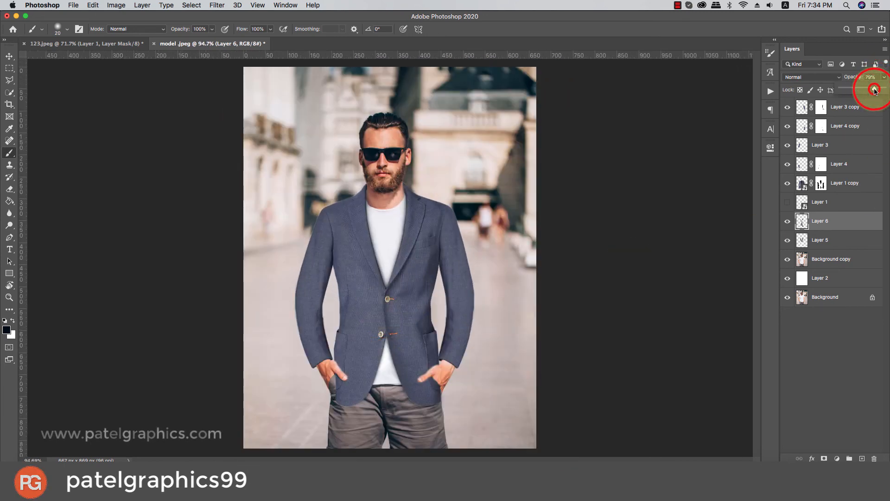
{"action": "left_click_drag", "start_coordinate": [874, 91], "coordinate": [876, 90]}
Step: Erase the leftover Layer 6 shadow on the background beside the neck on the chest-pocket side
{"action": "key", "text": "e"}
{"action": "left_click", "coordinate": [415, 186]}
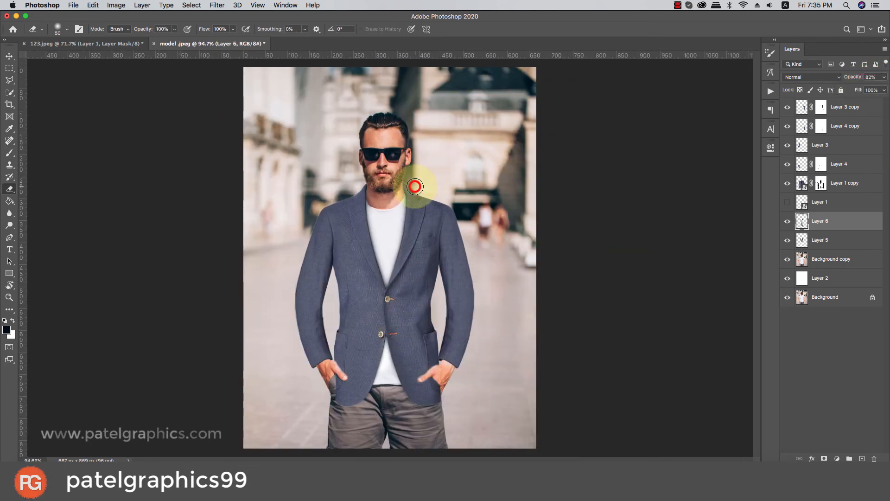
{"action": "scroll", "coordinate": [435, 183], "scroll_direction": "down", "scroll_amount": 5}
{"action": "scroll", "coordinate": [435, 182], "scroll_direction": "up", "scroll_amount": 3}
{"action": "key", "text": "v"}
Step: Group the layers from Layer 1 copy up to Layer 3 copy, and toggle the group's visibility to compare
{"action": "left_click", "coordinate": [853, 184]}
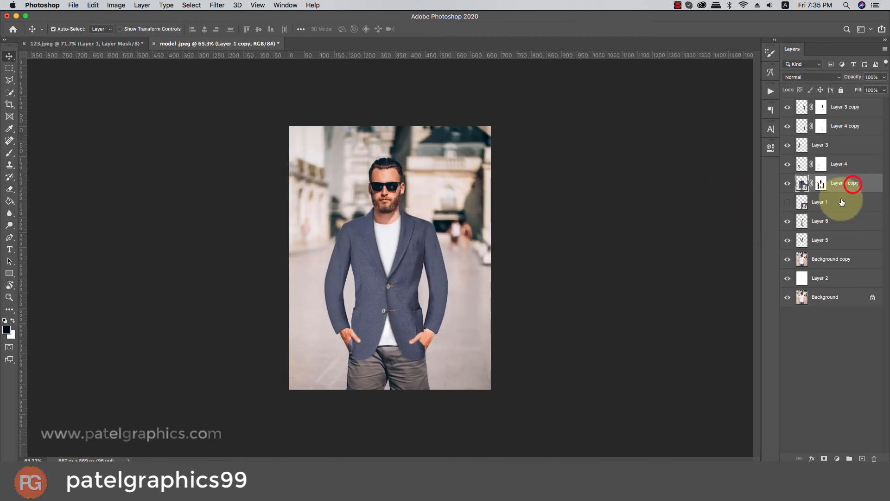
{"action": "left_click", "coordinate": [854, 109], "text": "shift"}
{"action": "key", "text": "super+g"}
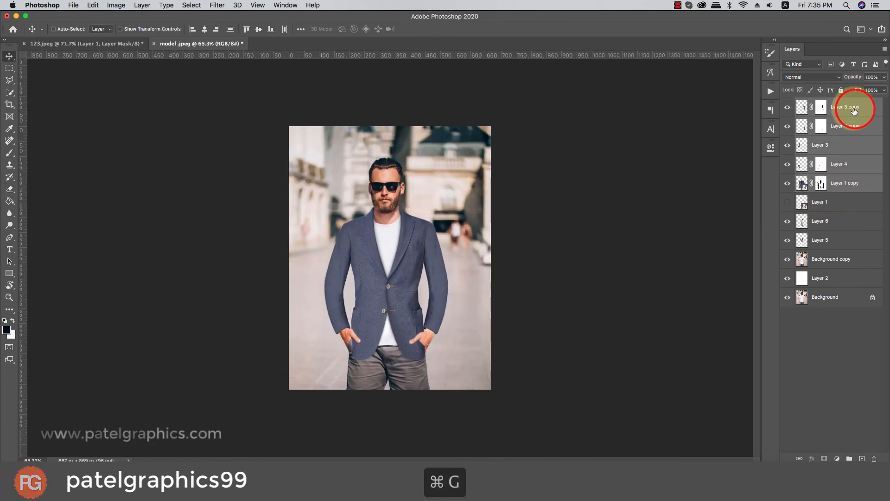
{"action": "left_click", "coordinate": [788, 103]}
{"action": "left_click", "coordinate": [787, 104]}
Step: Add a new empty layer and a Hue/Saturation adjustment layer above the jacket group
{"action": "left_click", "coordinate": [834, 106]}
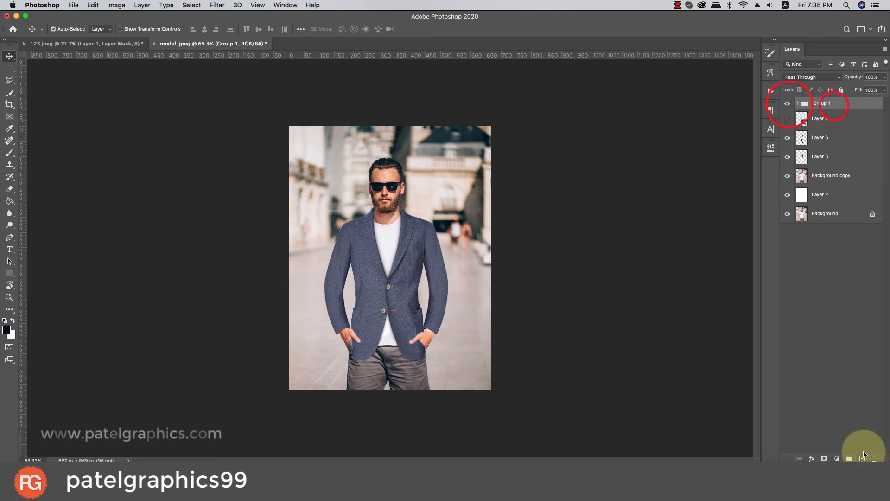
{"action": "left_click", "coordinate": [862, 458]}
{"action": "left_click", "coordinate": [837, 458]}
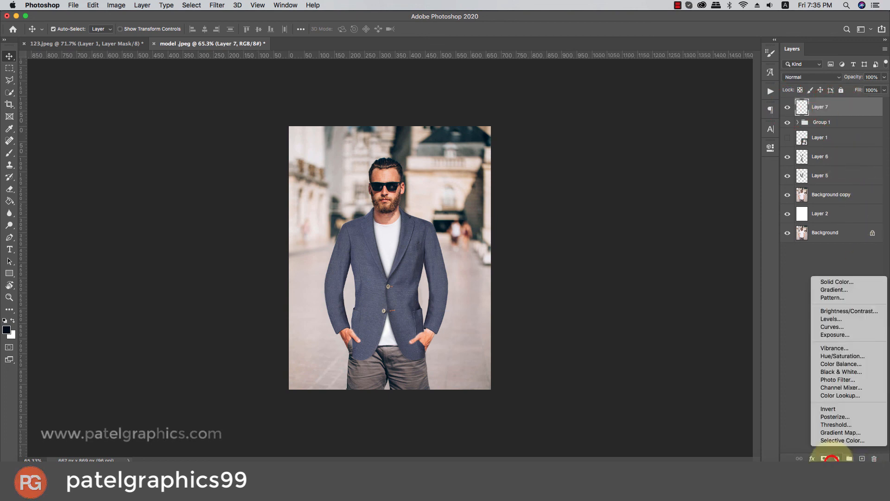
{"action": "left_click", "coordinate": [834, 356]}
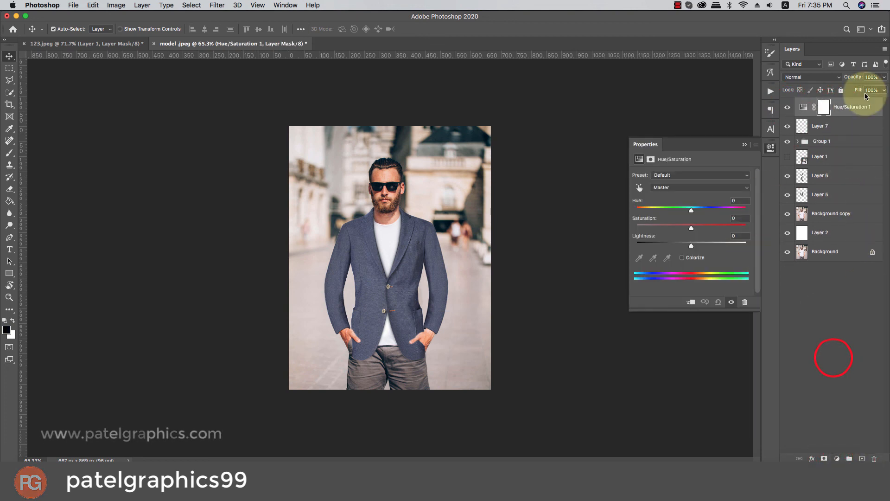
Step: Delete the empty Layer 7 and clip the Hue/Saturation adjustment to the jacket group
{"action": "left_click", "coordinate": [838, 126]}
{"action": "left_click", "coordinate": [799, 106]}
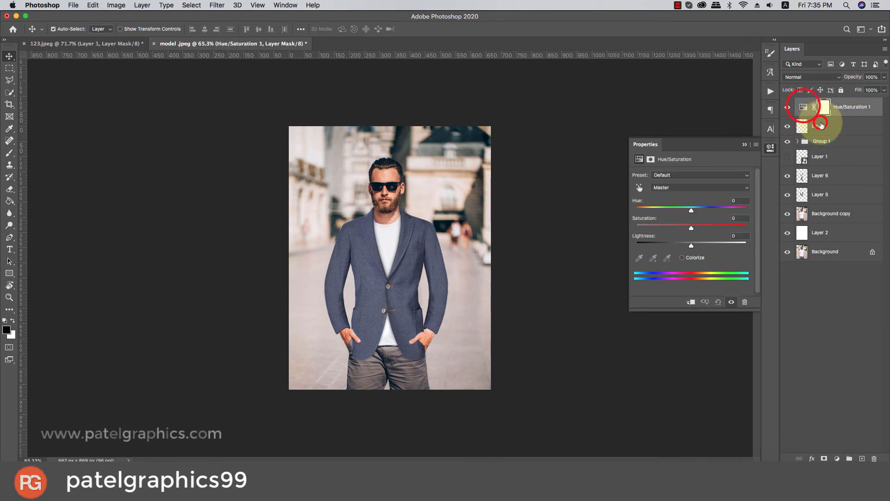
{"action": "left_click", "coordinate": [820, 123]}
{"action": "key", "text": "Delete"}
{"action": "right_click", "coordinate": [843, 111]}
{"action": "left_click", "coordinate": [760, 236]}
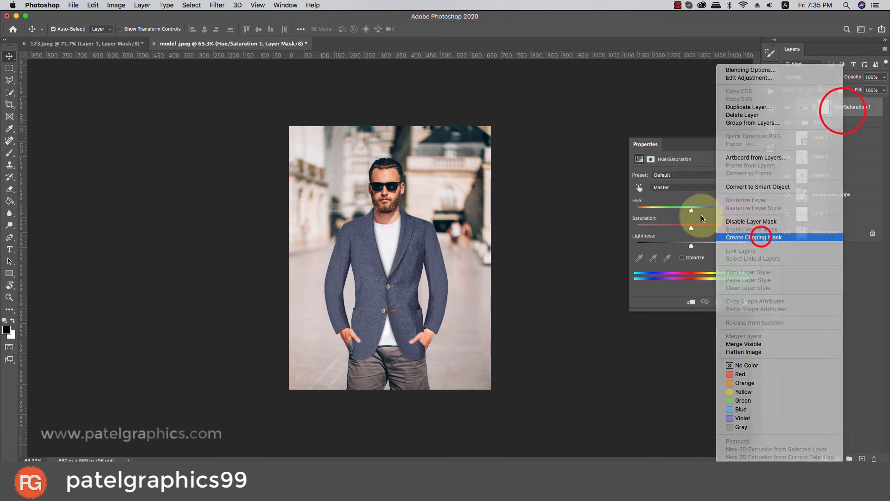
Step: Recolour the jacket to teal blue by setting Hue to -26 and Saturation to +45
{"action": "left_click_drag", "start_coordinate": [693, 210], "coordinate": [662, 212]}
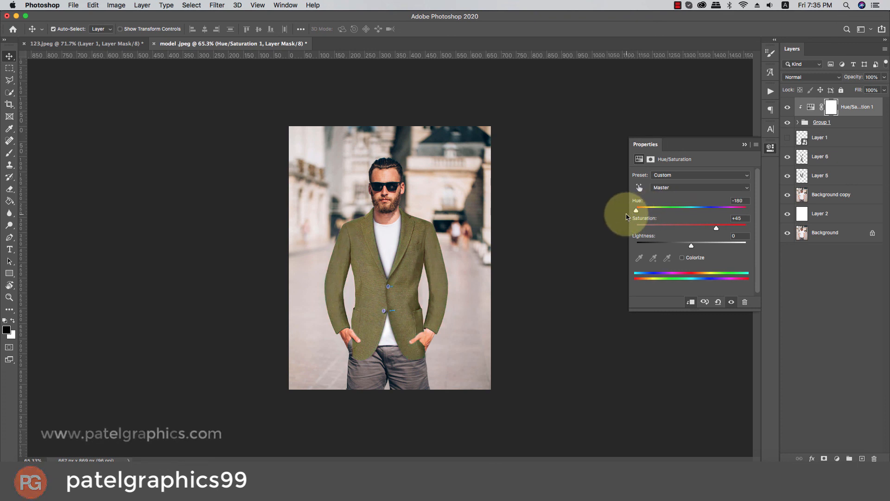
{"action": "left_click_drag", "start_coordinate": [648, 212], "coordinate": [675, 218]}
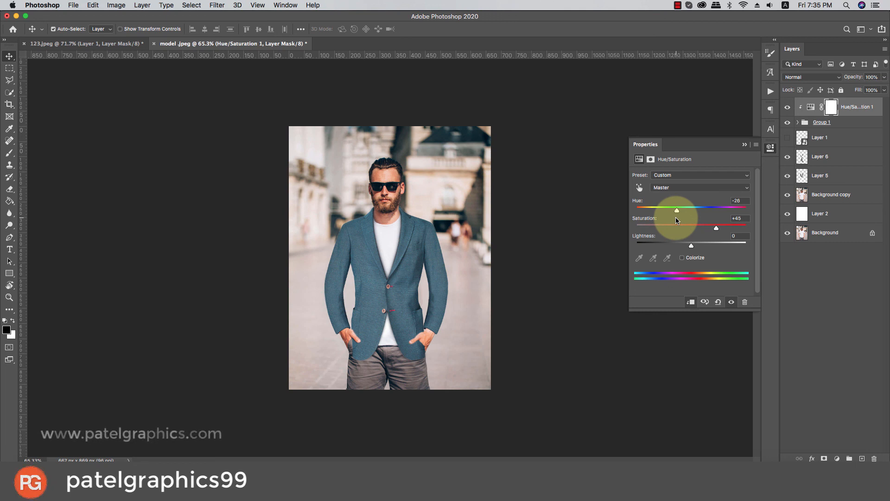
Step: Set the jacket adjustment's Hue to +180, and hide the Hue/Saturation layer to return to the original jacket colour
{"action": "left_click_drag", "start_coordinate": [675, 217], "coordinate": [754, 226]}
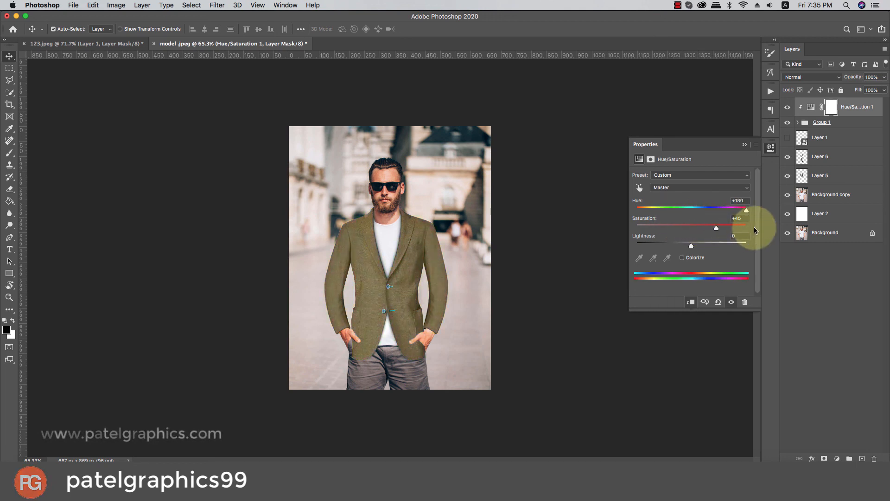
{"action": "left_click", "coordinate": [746, 144]}
{"action": "left_click", "coordinate": [787, 106]}
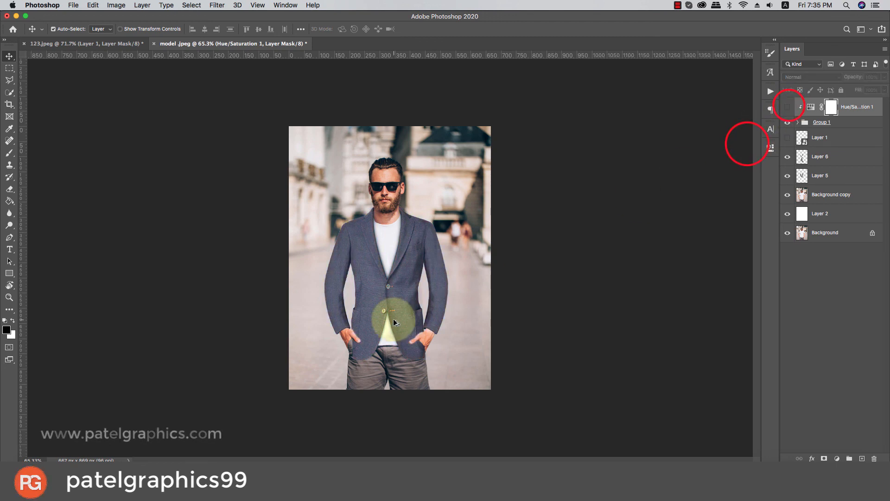
Step: Inspect the jacket up close and toggle the jacket group's visibility off and on to compare
{"action": "scroll", "coordinate": [393, 319], "scroll_direction": "down", "scroll_amount": 5}
{"action": "scroll", "coordinate": [393, 319], "scroll_direction": "up", "scroll_amount": 5}
{"action": "scroll", "coordinate": [393, 319], "scroll_direction": "up", "scroll_amount": 3}
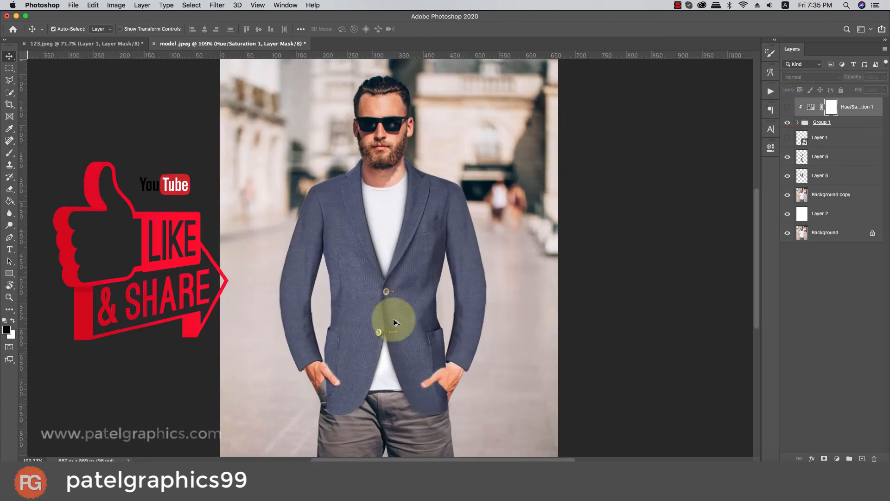
{"action": "left_click", "coordinate": [787, 122]}
{"action": "left_click", "coordinate": [787, 122]}
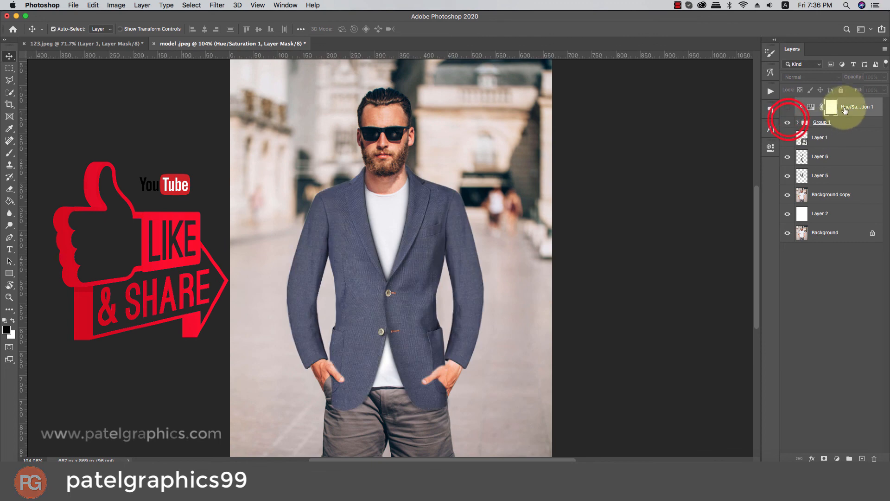
Step: Group all layers from the Hue/Saturation adjustment down to Layer 2, and toggle the new group's visibility to compare before and after
{"action": "left_click", "coordinate": [828, 211], "text": "shift"}
{"action": "key", "text": "super+g"}
{"action": "left_click", "coordinate": [787, 103]}
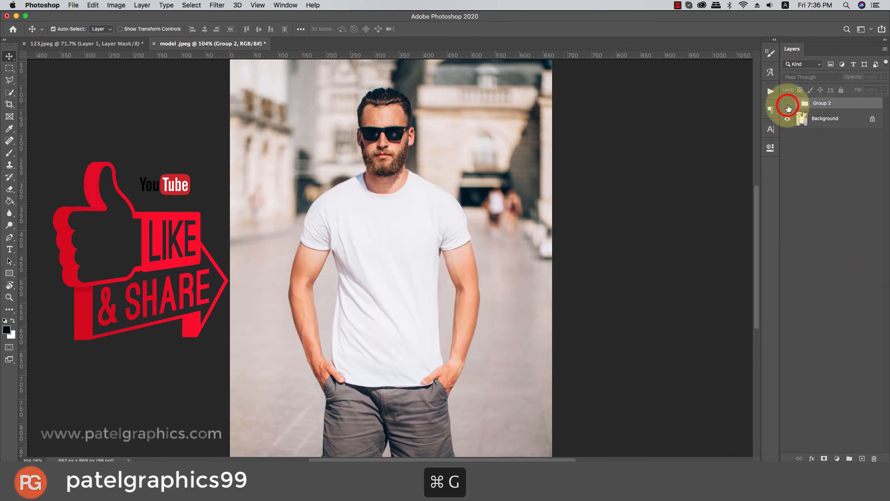
{"action": "left_click", "coordinate": [787, 102]}
{"action": "scroll", "coordinate": [501, 278], "scroll_direction": "down", "scroll_amount": 2}
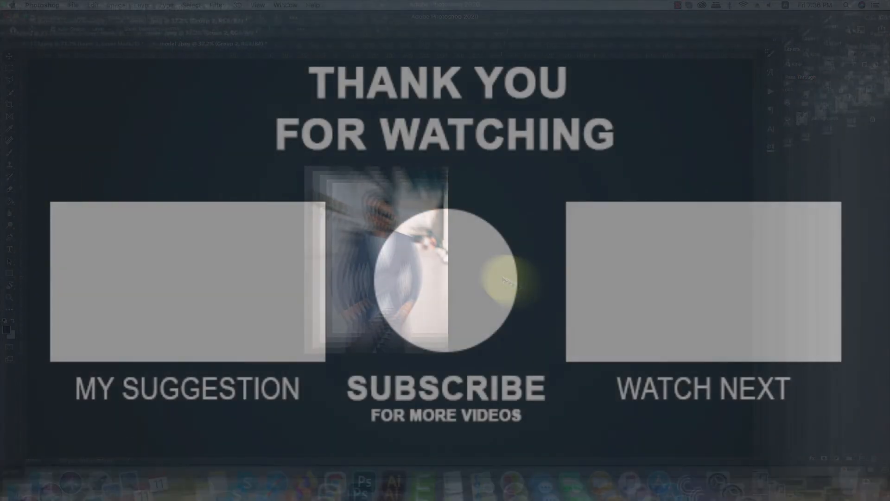